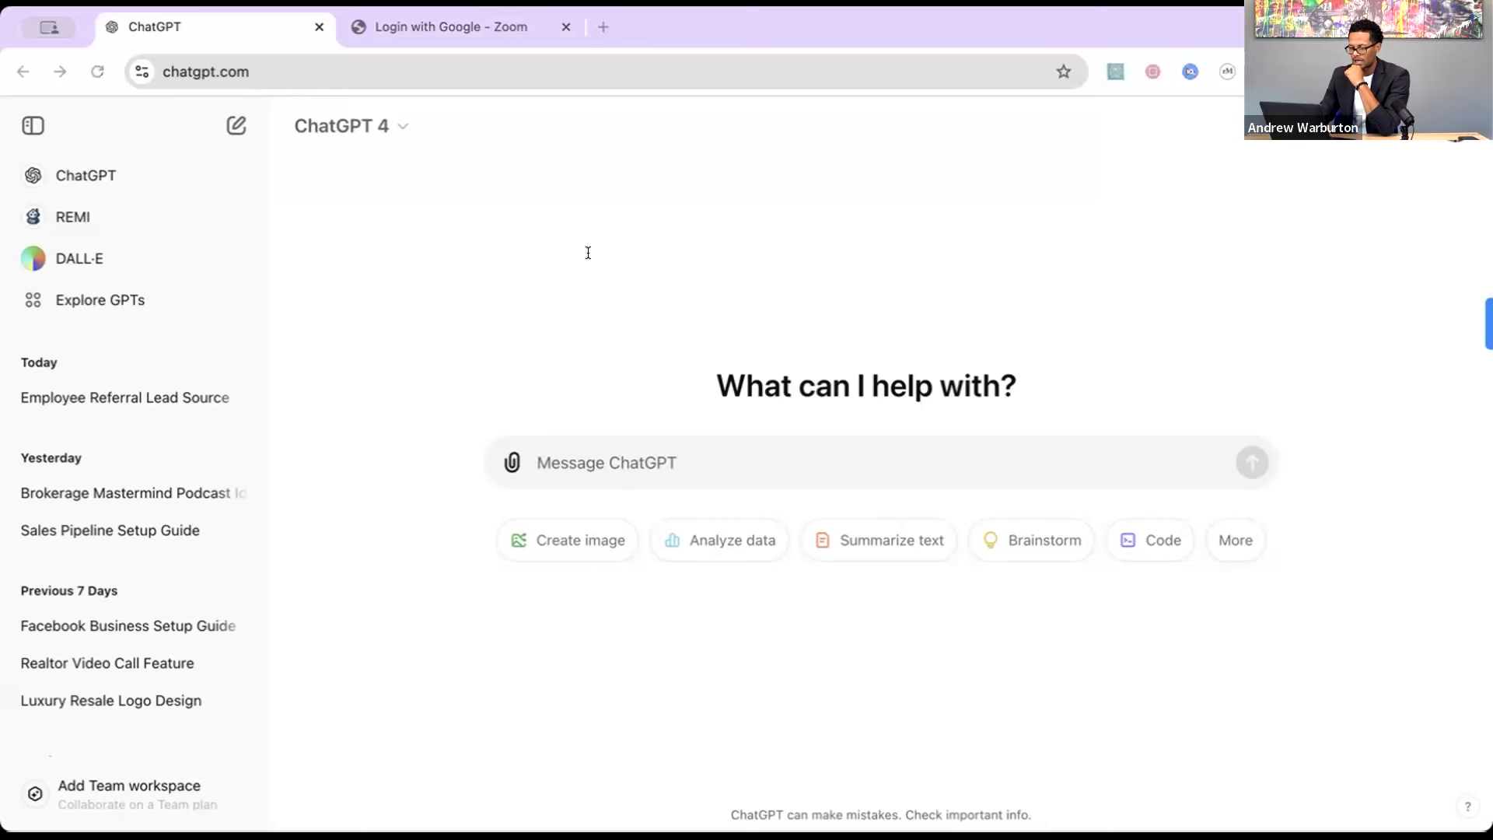
Paste the property-description copywriter prompt for realtors into the message box and look over its opening instructions.
{"action": "left_click", "coordinate": [11, 31]}
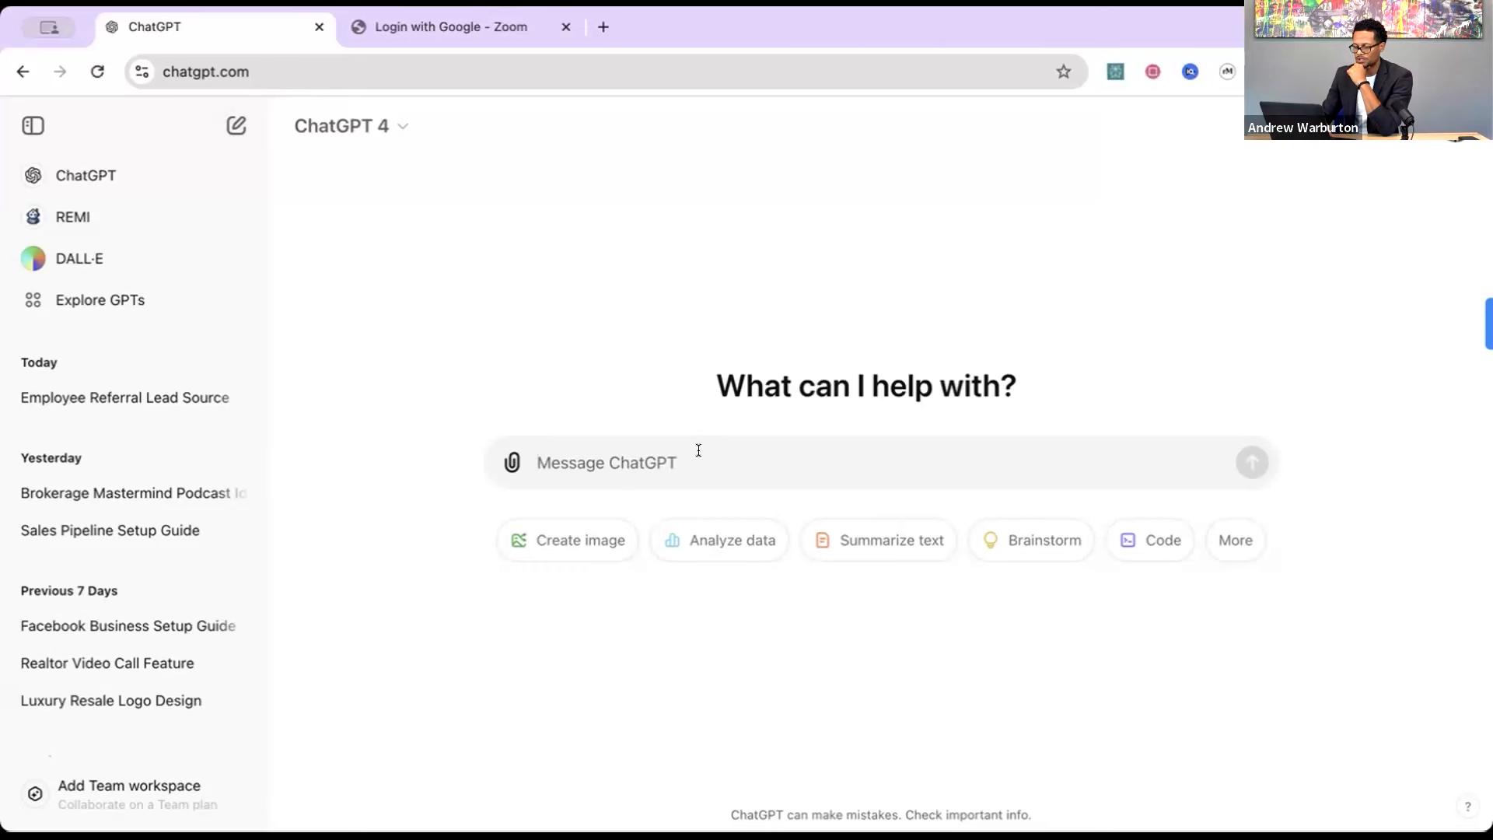
{"action": "key", "text": "ctrl+v"}
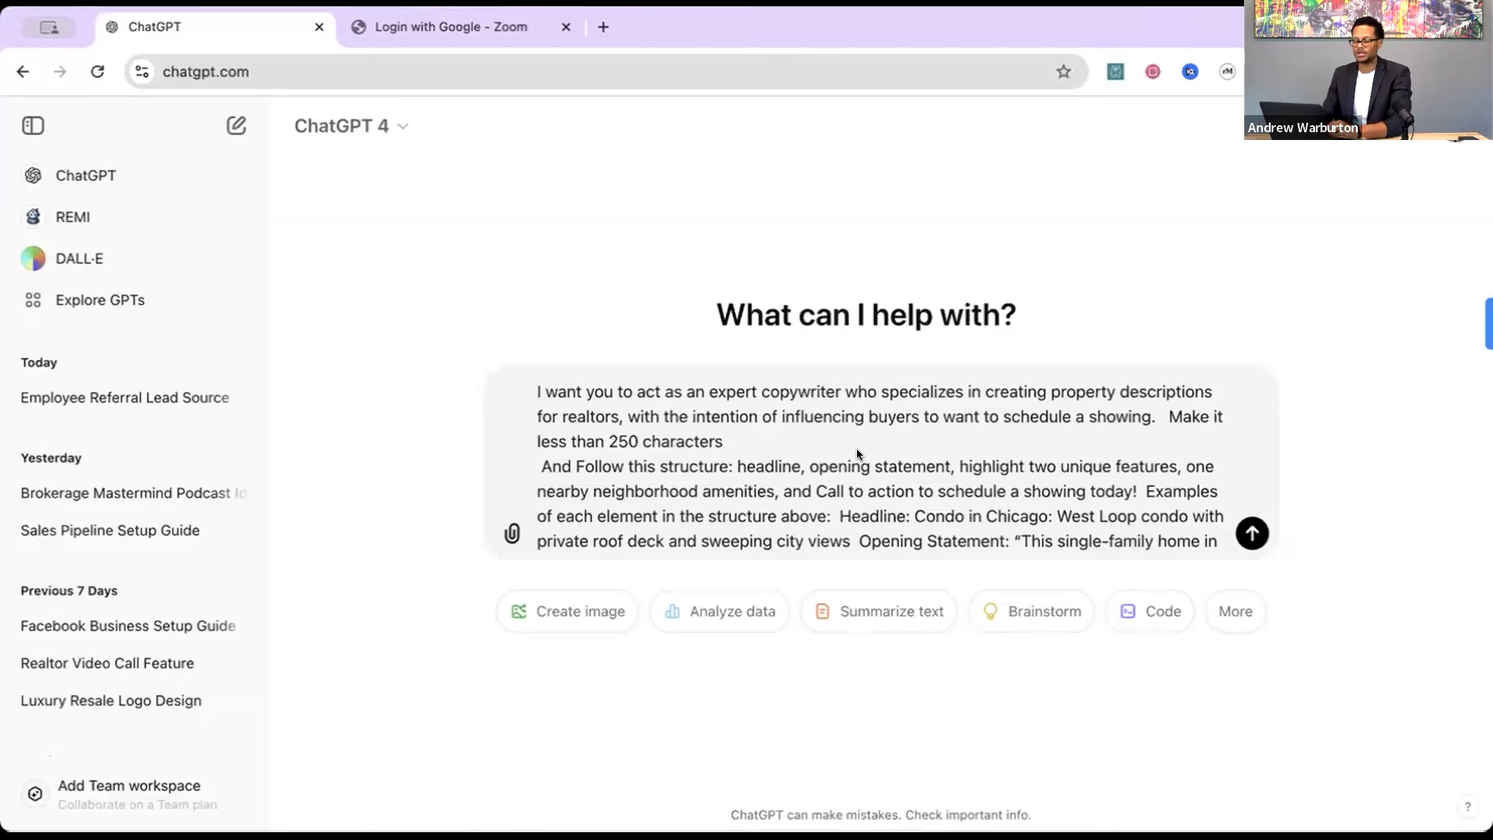
{"action": "scroll", "coordinate": [856, 448], "scroll_direction": "down", "scroll_amount": 1}
{"action": "scroll", "coordinate": [856, 448], "scroll_direction": "up", "scroll_amount": 1}
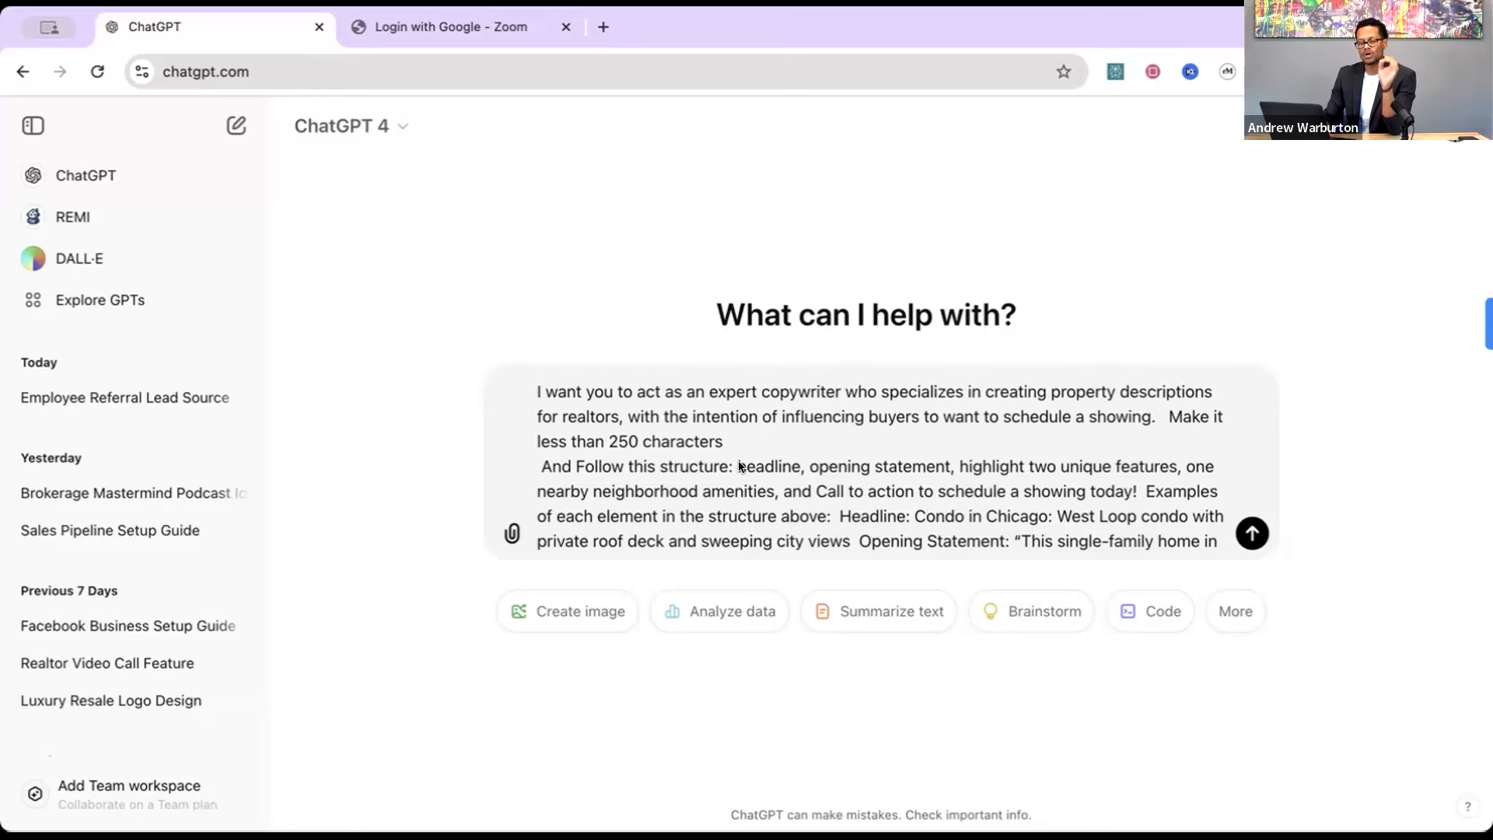
{"action": "scroll", "coordinate": [740, 467], "scroll_direction": "down", "scroll_amount": 2}
{"action": "scroll", "coordinate": [740, 467], "scroll_direction": "up", "scroll_amount": 2}
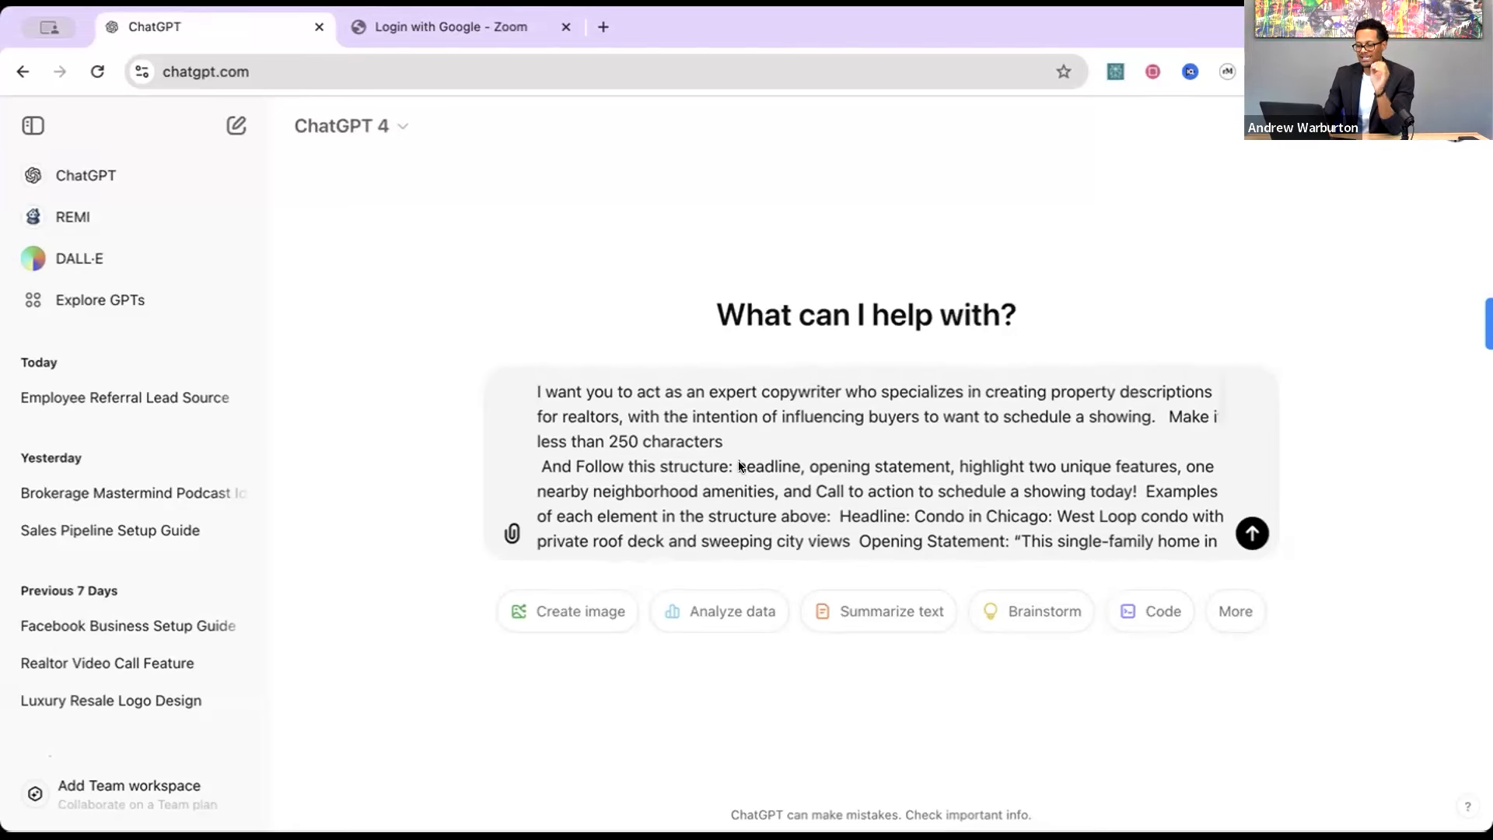
Move "Make it less than 250 characters" onto its own line in the prompt.
{"action": "left_click", "coordinate": [1168, 419]}
{"action": "key", "text": "shift+Return"}
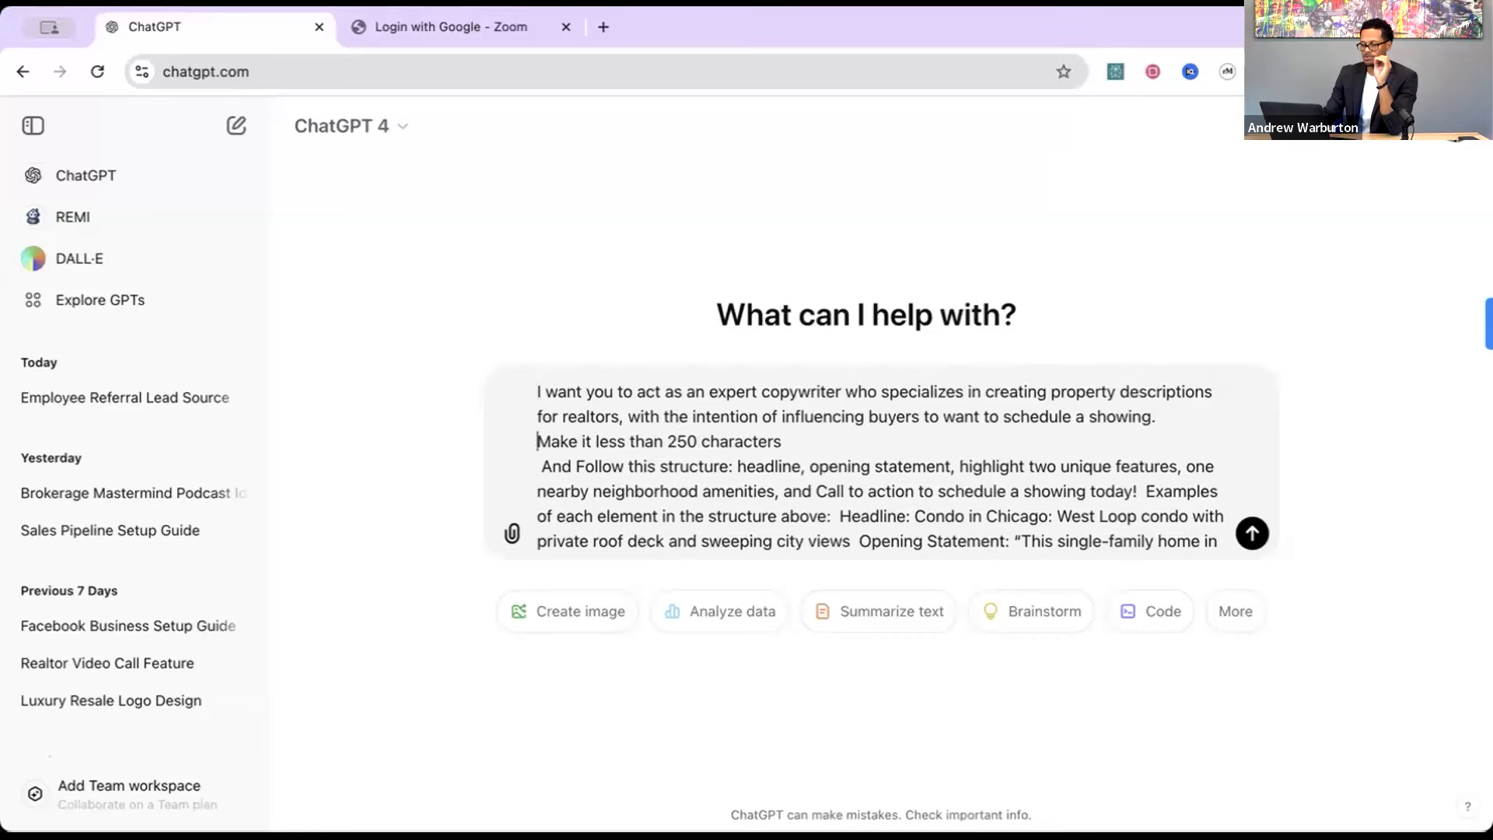
{"action": "scroll", "coordinate": [873, 424], "scroll_direction": "down", "scroll_amount": 2}
{"action": "scroll", "coordinate": [874, 426], "scroll_direction": "up", "scroll_amount": 2}
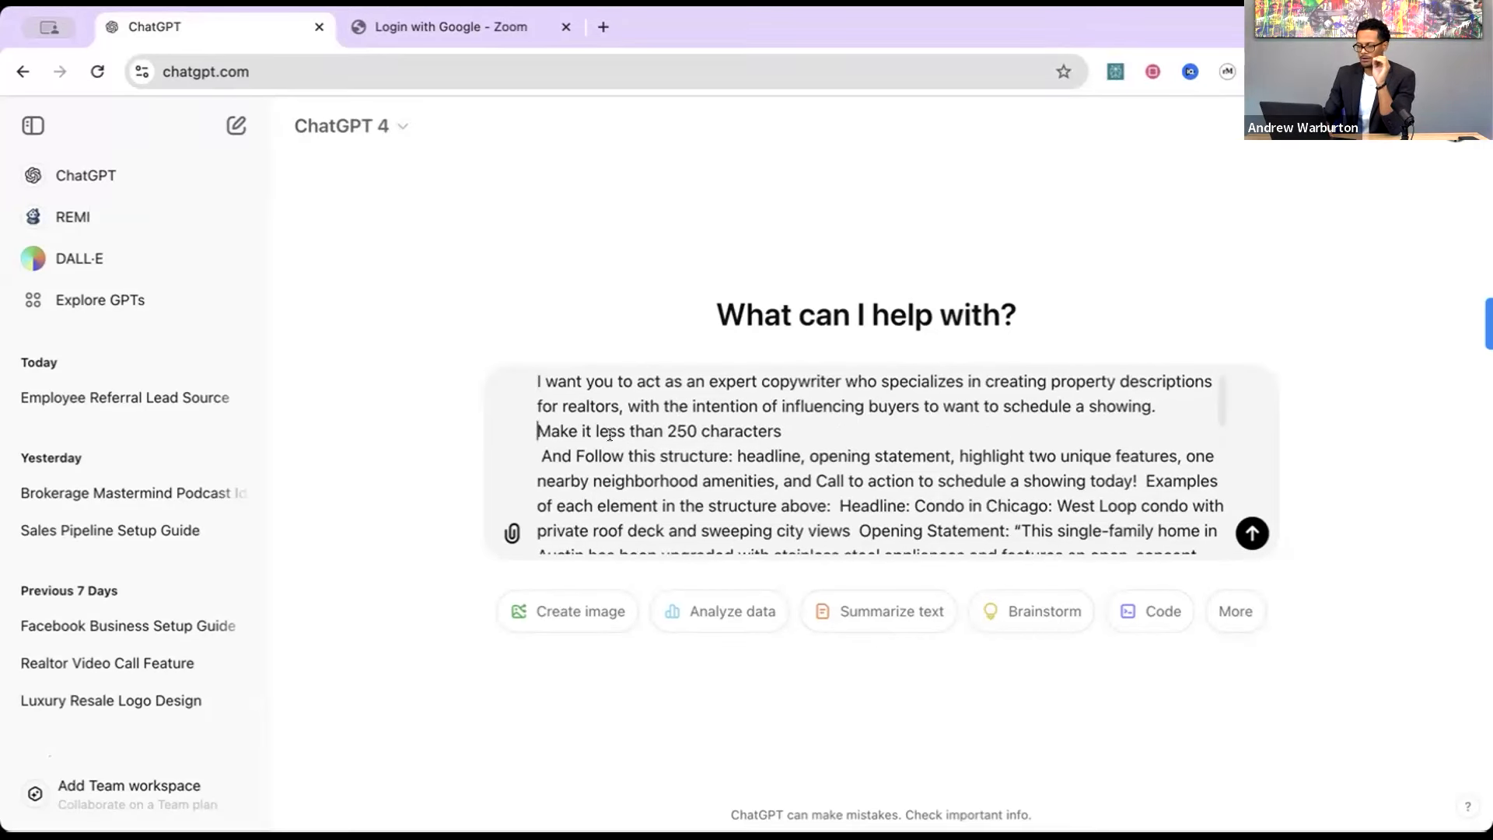
Insert a blank line before the "And Follow this structure" paragraph and remove its leading space.
{"action": "scroll", "coordinate": [614, 439], "scroll_direction": "down", "scroll_amount": 2}
{"action": "left_click", "coordinate": [803, 388]}
{"action": "key", "text": "shift+Return"}
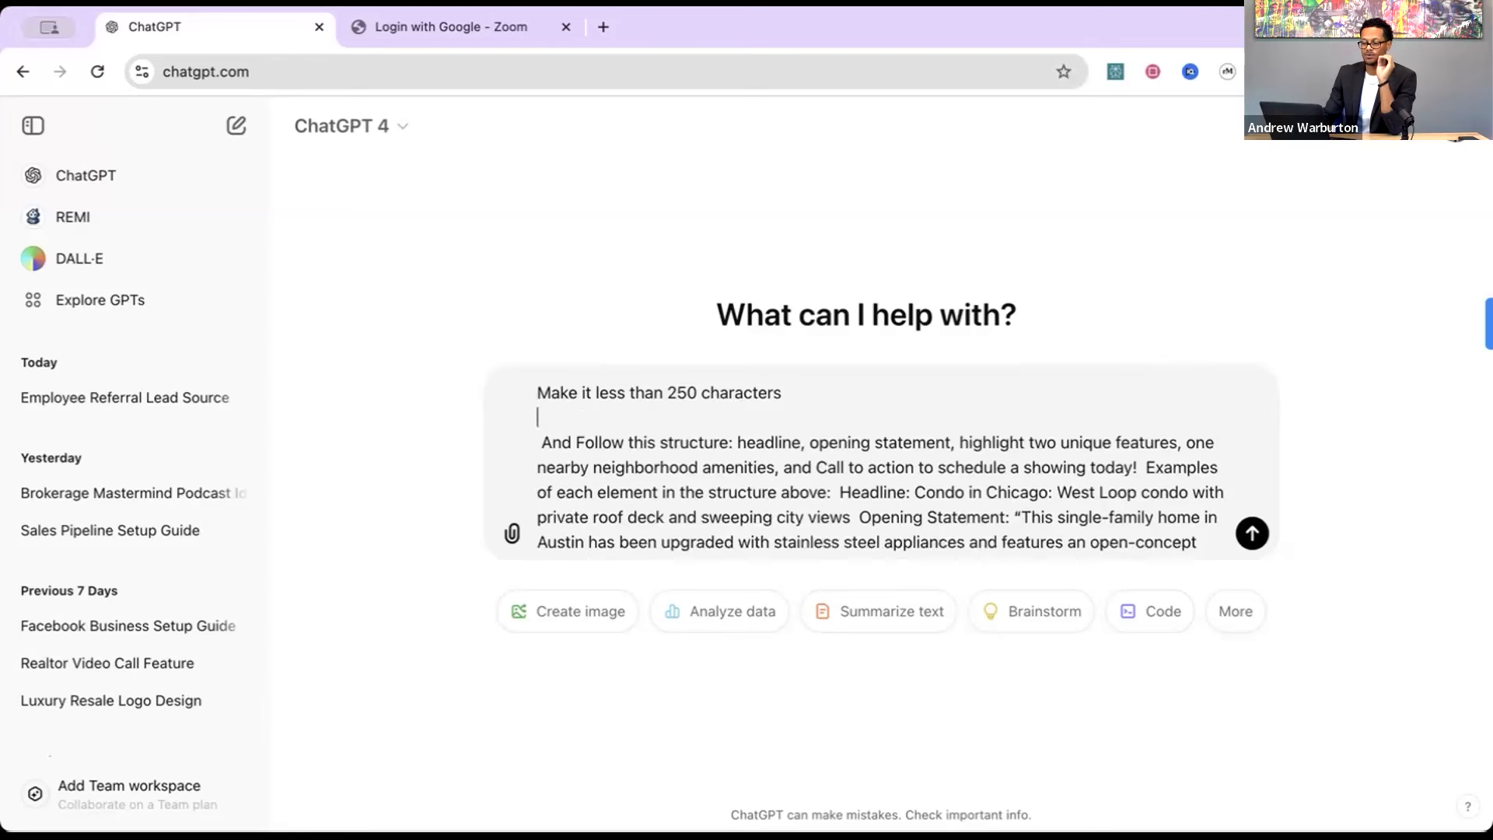
{"action": "key", "text": "Down"}
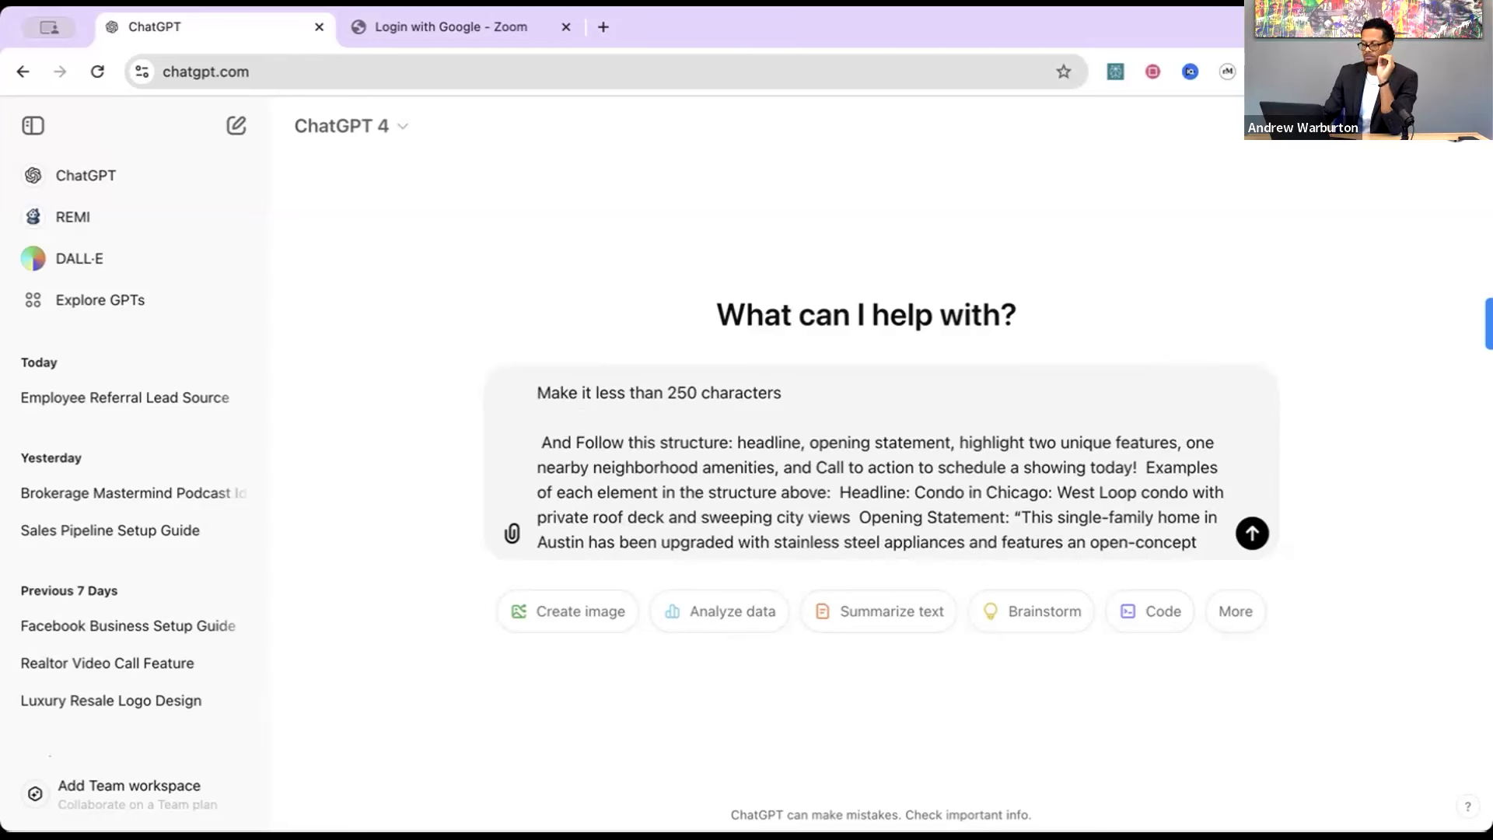
{"action": "key", "text": "Delete"}
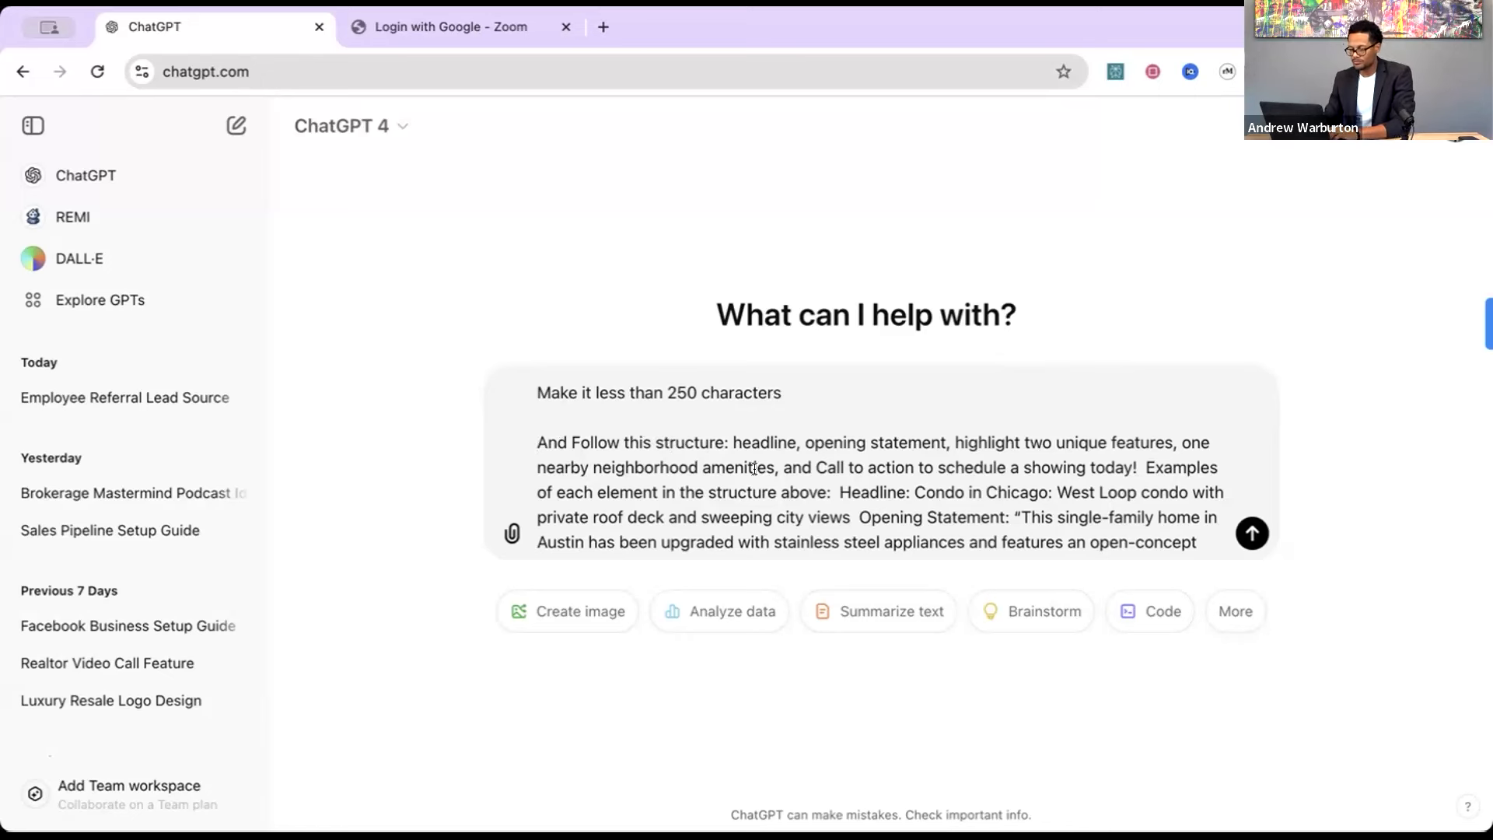
Start "Examples of each element in the structure above" as a new paragraph after a blank line.
{"action": "left_click", "coordinate": [1141, 455]}
{"action": "key", "text": "shift+Return"}
{"action": "key", "text": "shift+Return"}
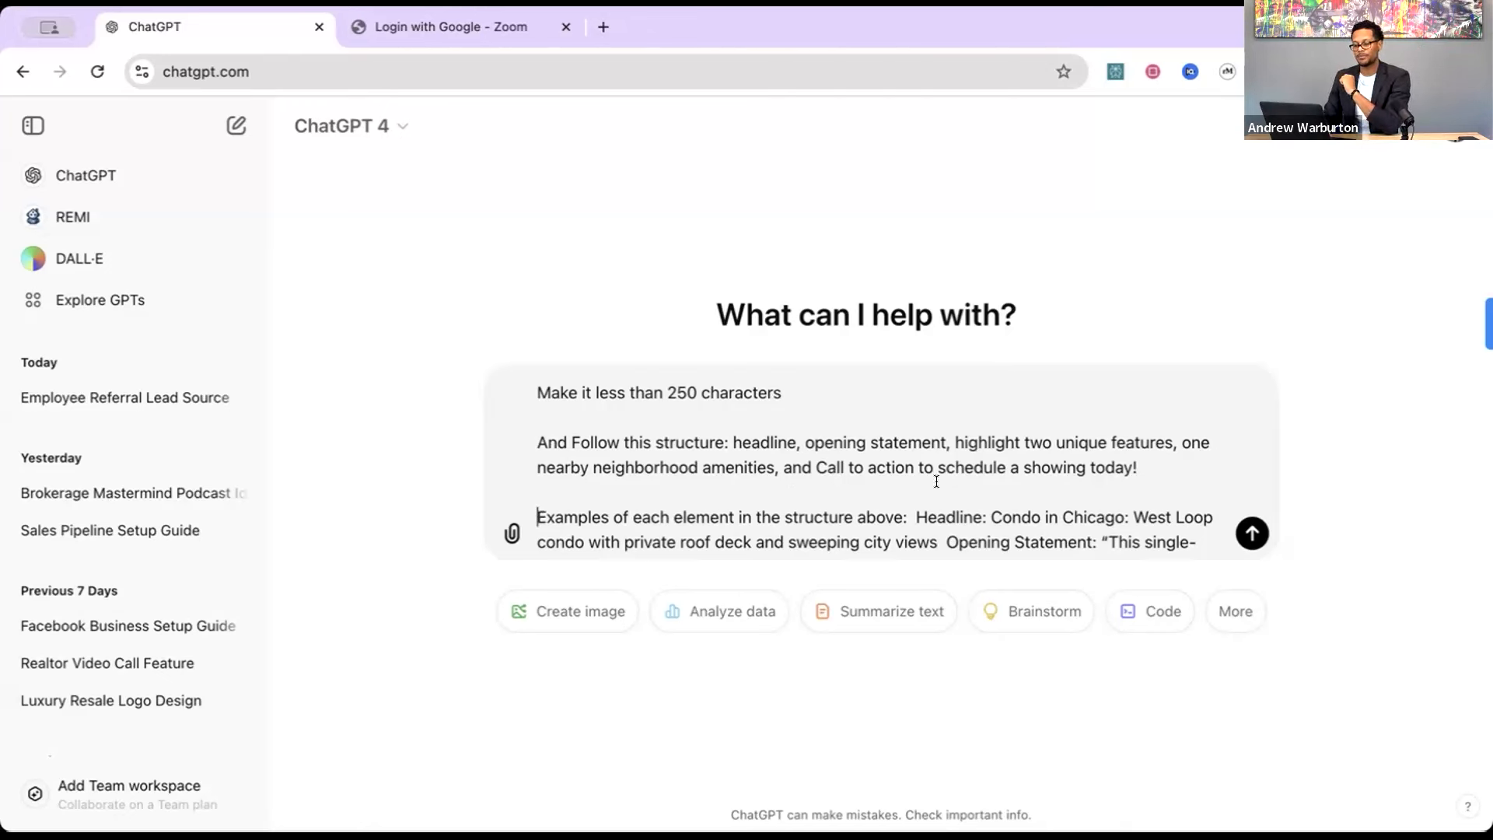
Move the "Headline" example onto its own line below "Examples of each element in the structure above".
{"action": "scroll", "coordinate": [983, 480], "scroll_direction": "down", "scroll_amount": 3}
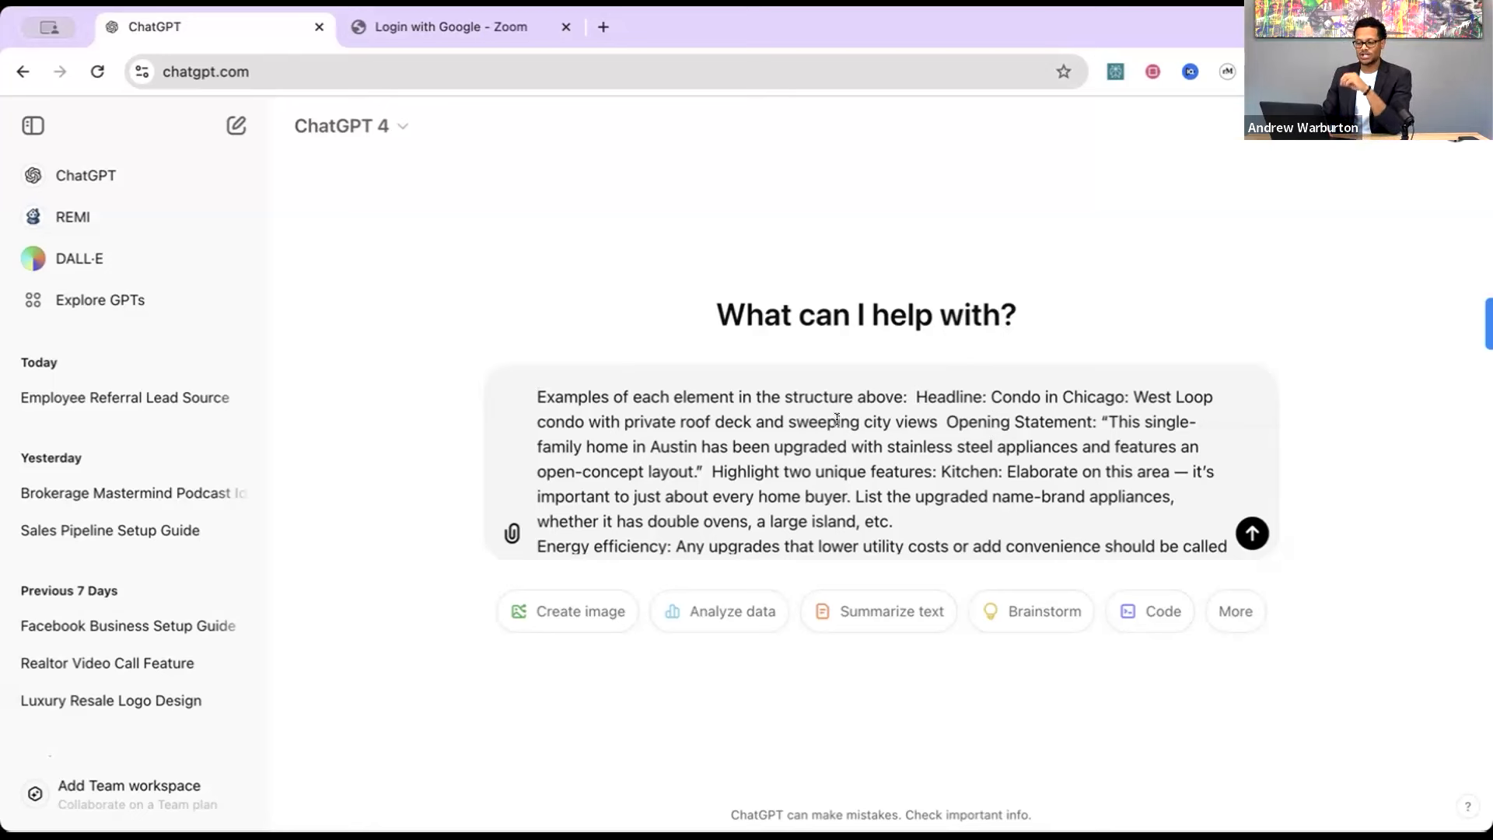
{"action": "key", "text": "shift+Return"}
{"action": "scroll", "coordinate": [883, 455], "scroll_direction": "down", "scroll_amount": 1}
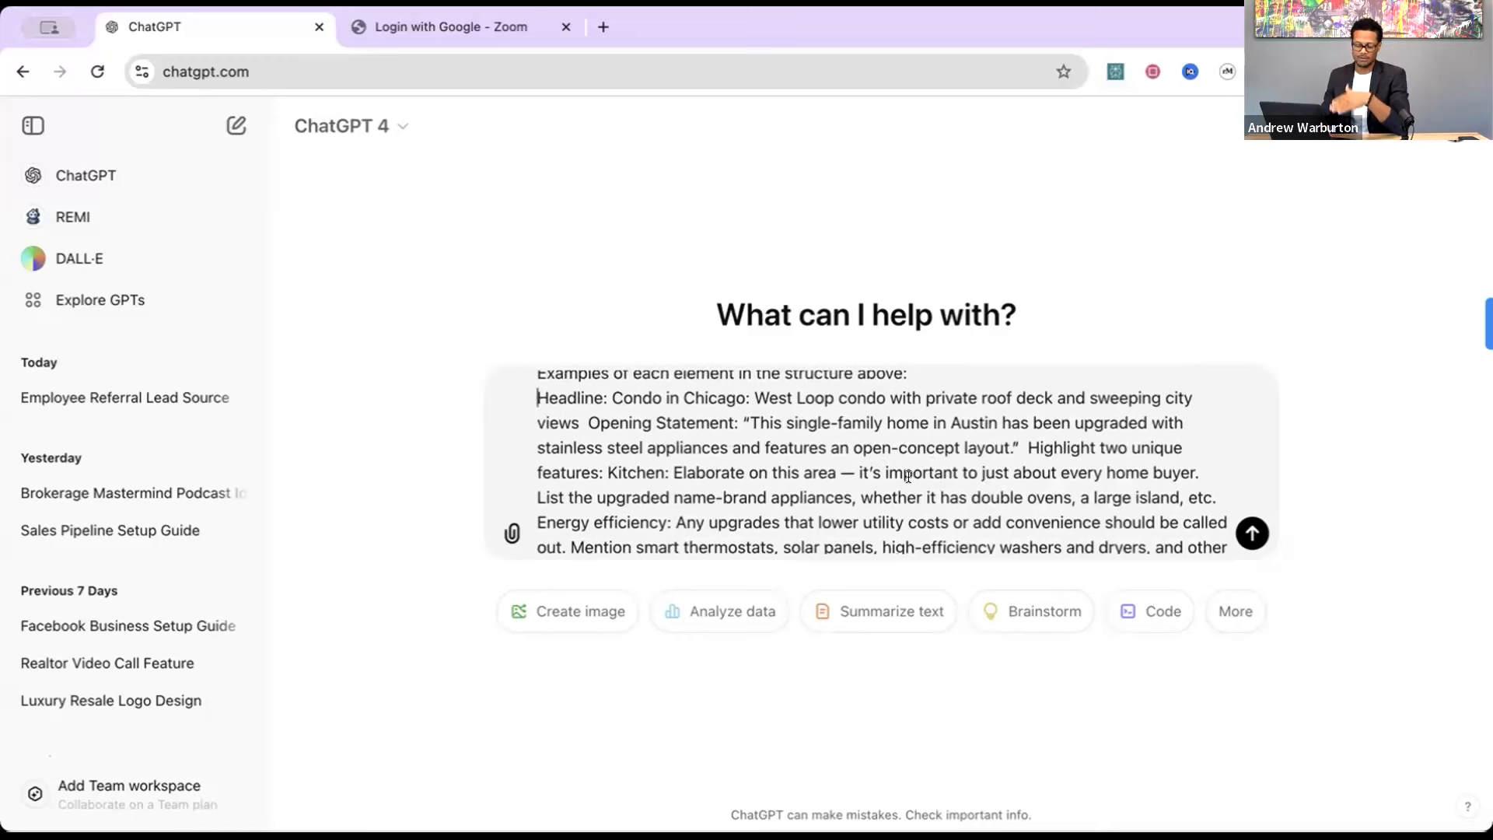
{"action": "scroll", "coordinate": [909, 476], "scroll_direction": "down", "scroll_amount": 1}
{"action": "scroll", "coordinate": [909, 476], "scroll_direction": "up", "scroll_amount": 1}
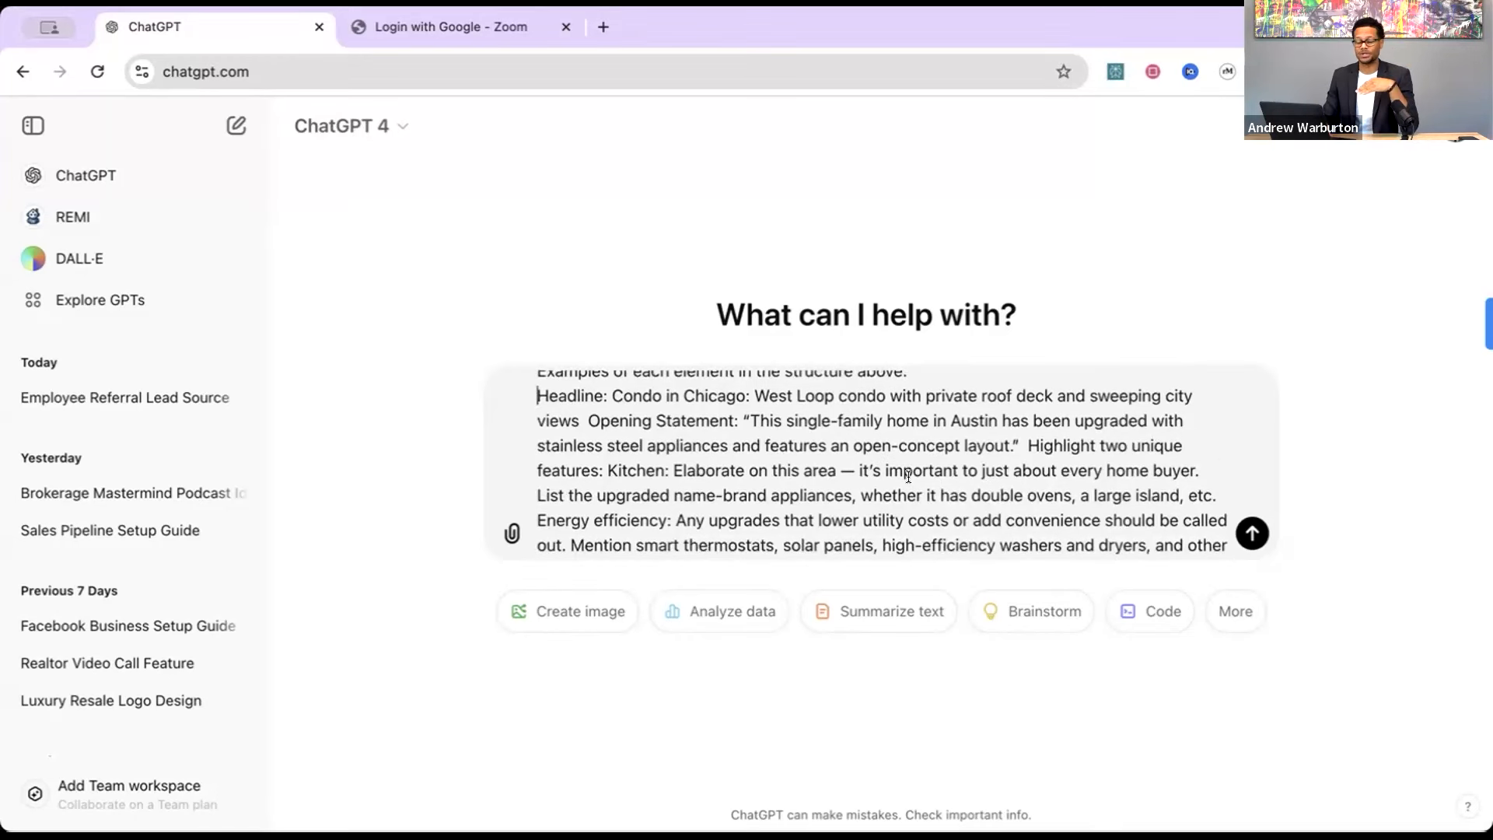
{"action": "scroll", "coordinate": [908, 476], "scroll_direction": "up", "scroll_amount": 1}
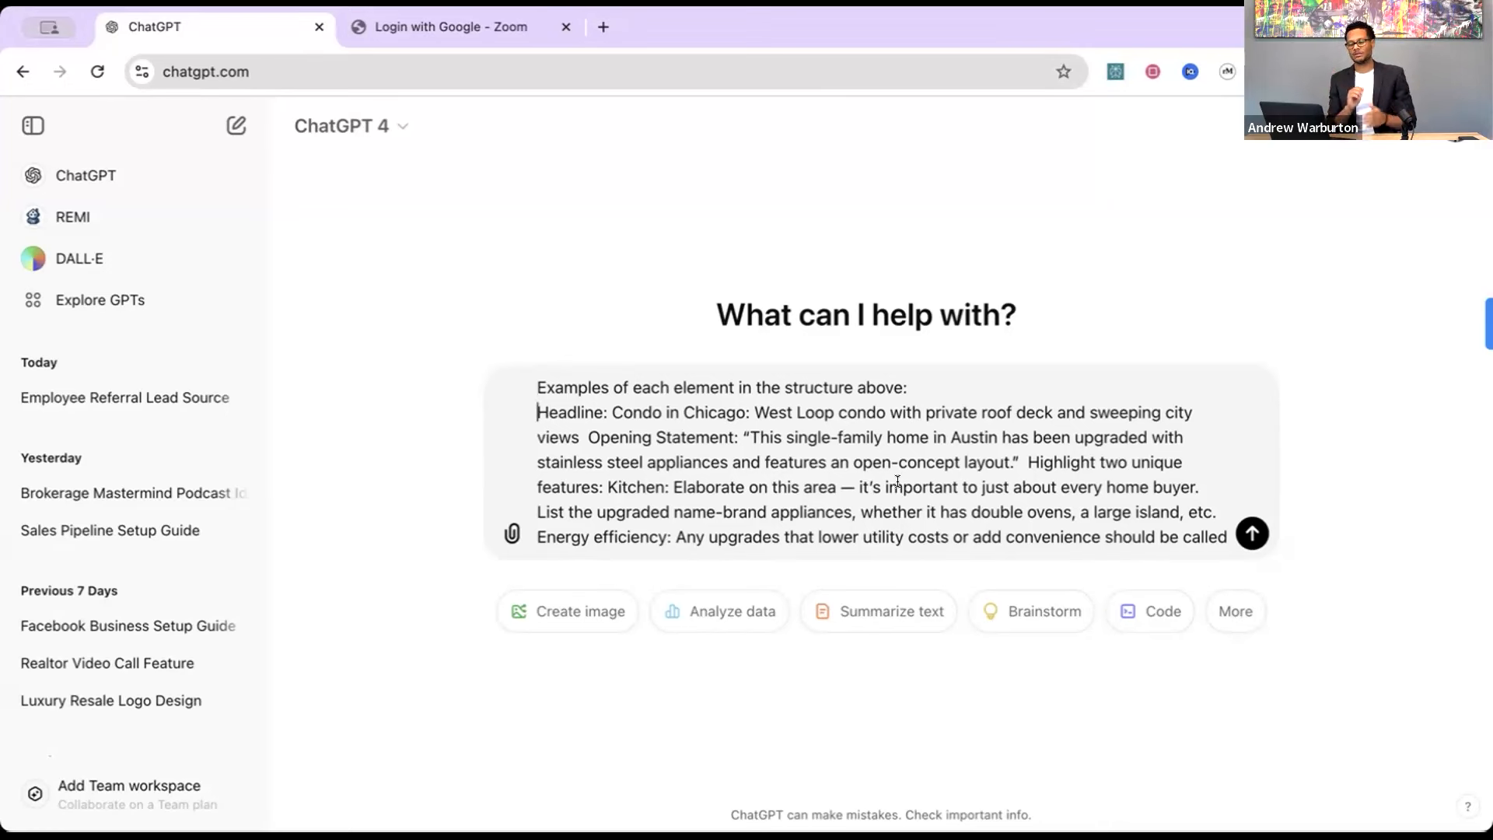
Put the "Opening Statement" and "Highlight two unique features" examples each on their own line.
{"action": "left_click", "coordinate": [585, 434]}
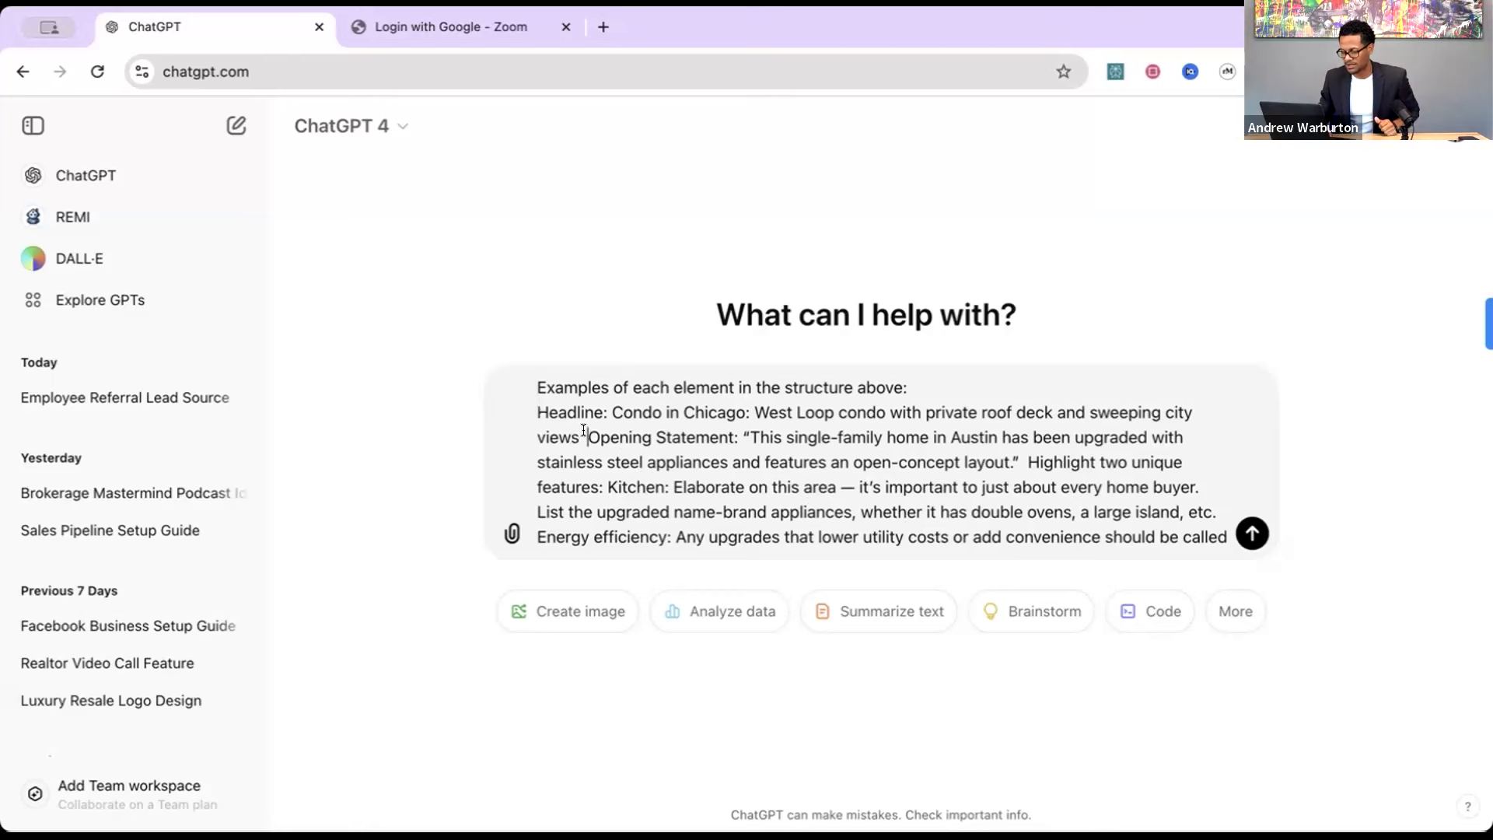
{"action": "key", "text": "shift+Return"}
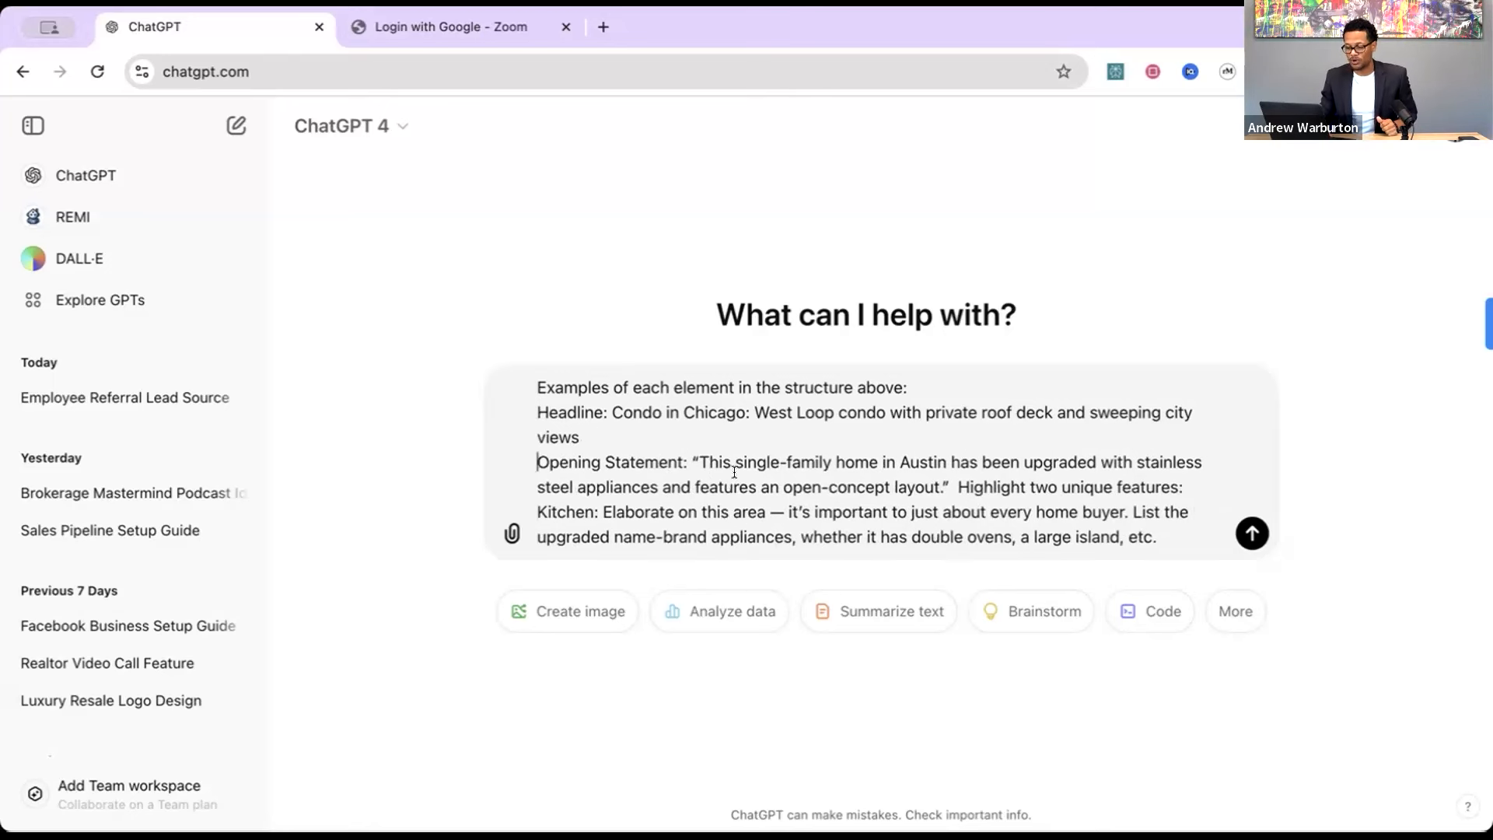
{"action": "scroll", "coordinate": [734, 467], "scroll_direction": "down", "scroll_amount": 1}
{"action": "scroll", "coordinate": [734, 466], "scroll_direction": "down", "scroll_amount": 1}
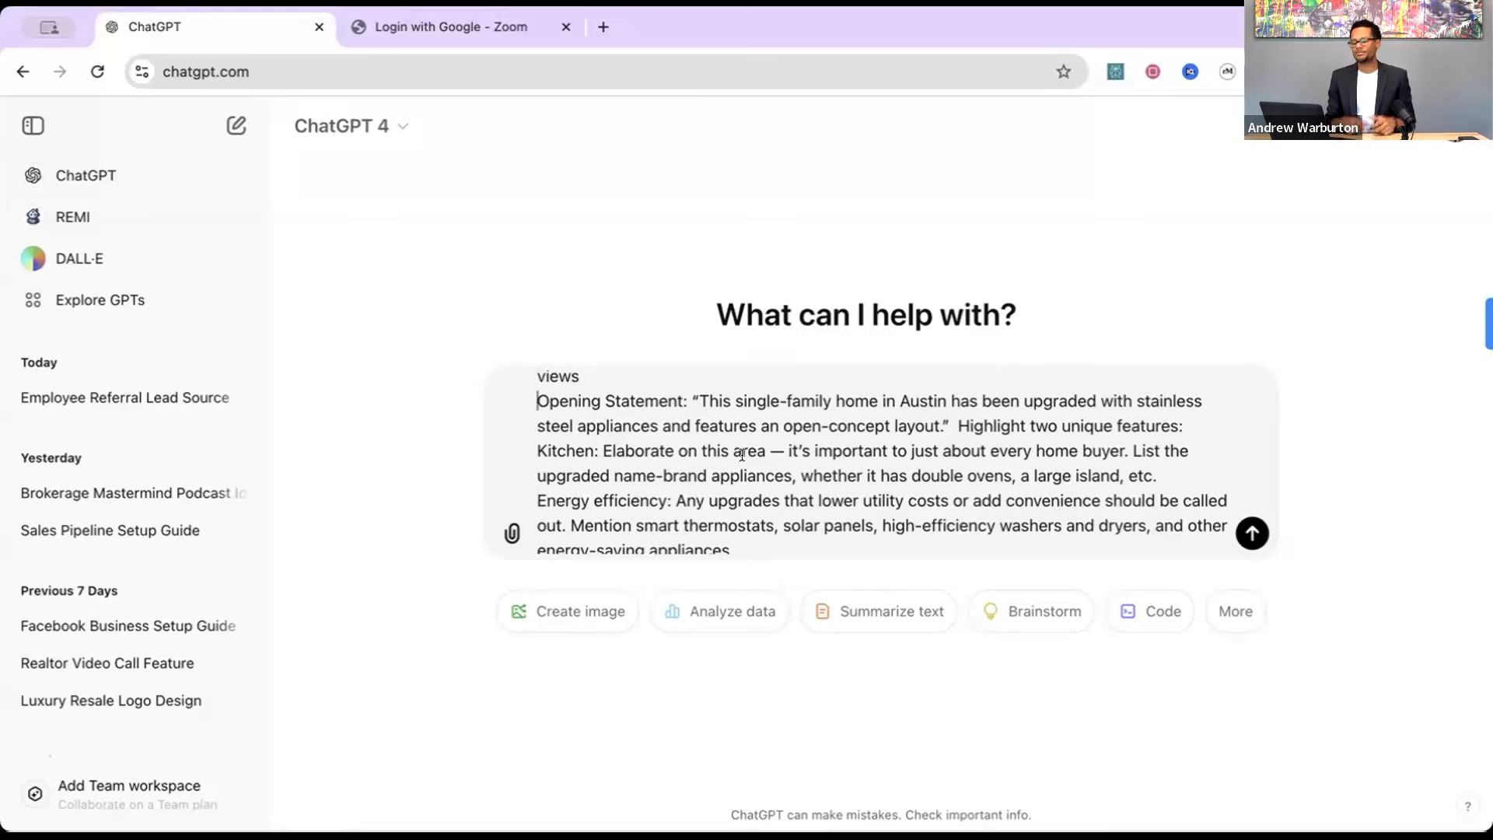
{"action": "left_click", "coordinate": [956, 425]}
{"action": "key", "text": "shift+Return"}
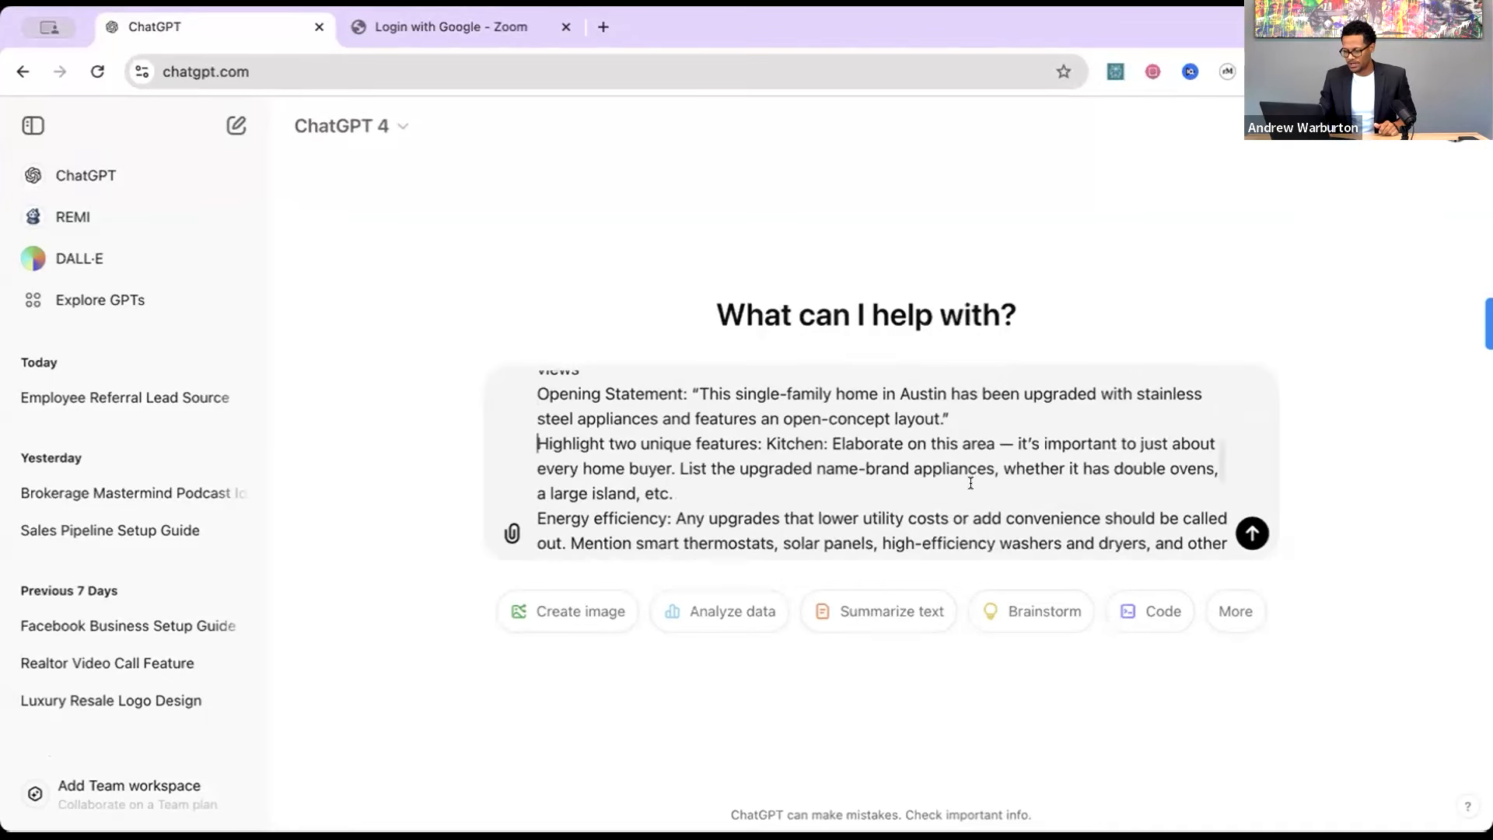
Insert a blank line between the neighborhood amenity line and "Avoid using these words", and remove the latter's leading space.
{"action": "scroll", "coordinate": [606, 467], "scroll_direction": "down", "scroll_amount": 1}
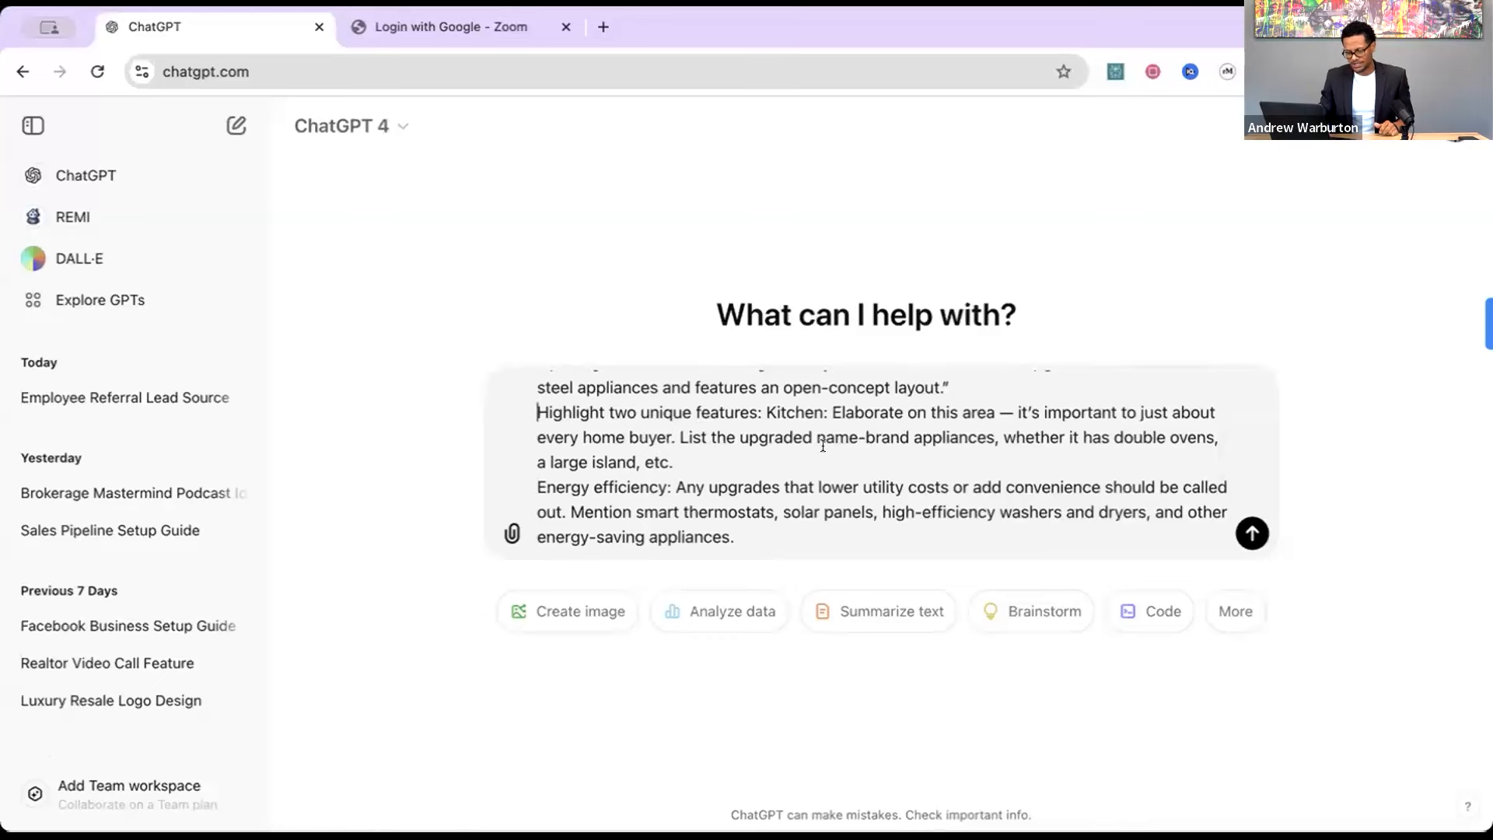
{"action": "scroll", "coordinate": [823, 445], "scroll_direction": "down", "scroll_amount": 1}
{"action": "scroll", "coordinate": [823, 445], "scroll_direction": "down", "scroll_amount": 1}
{"action": "scroll", "coordinate": [819, 430], "scroll_direction": "up", "scroll_amount": 1}
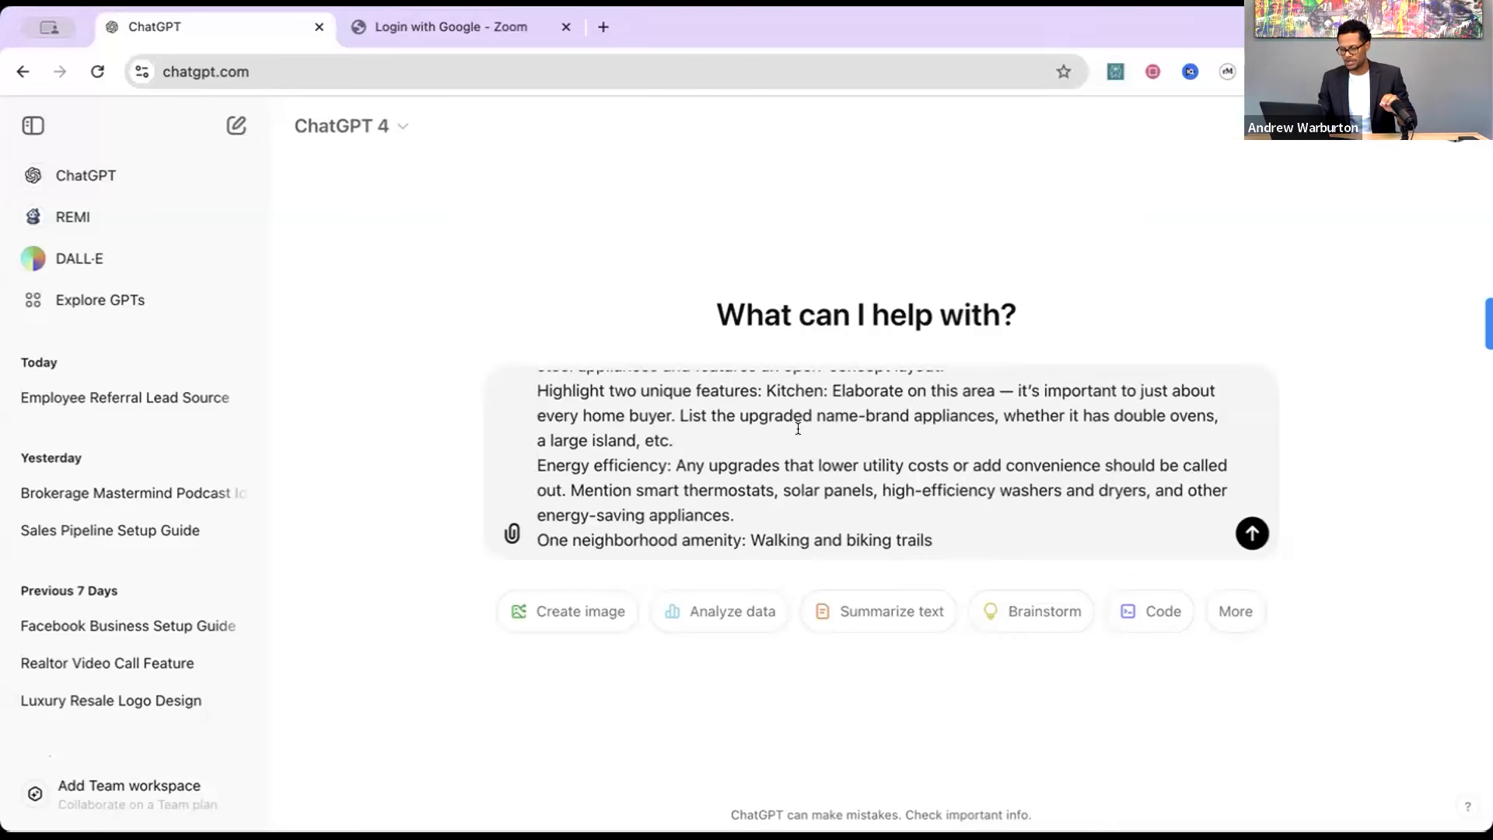
{"action": "scroll", "coordinate": [798, 427], "scroll_direction": "down", "scroll_amount": 2}
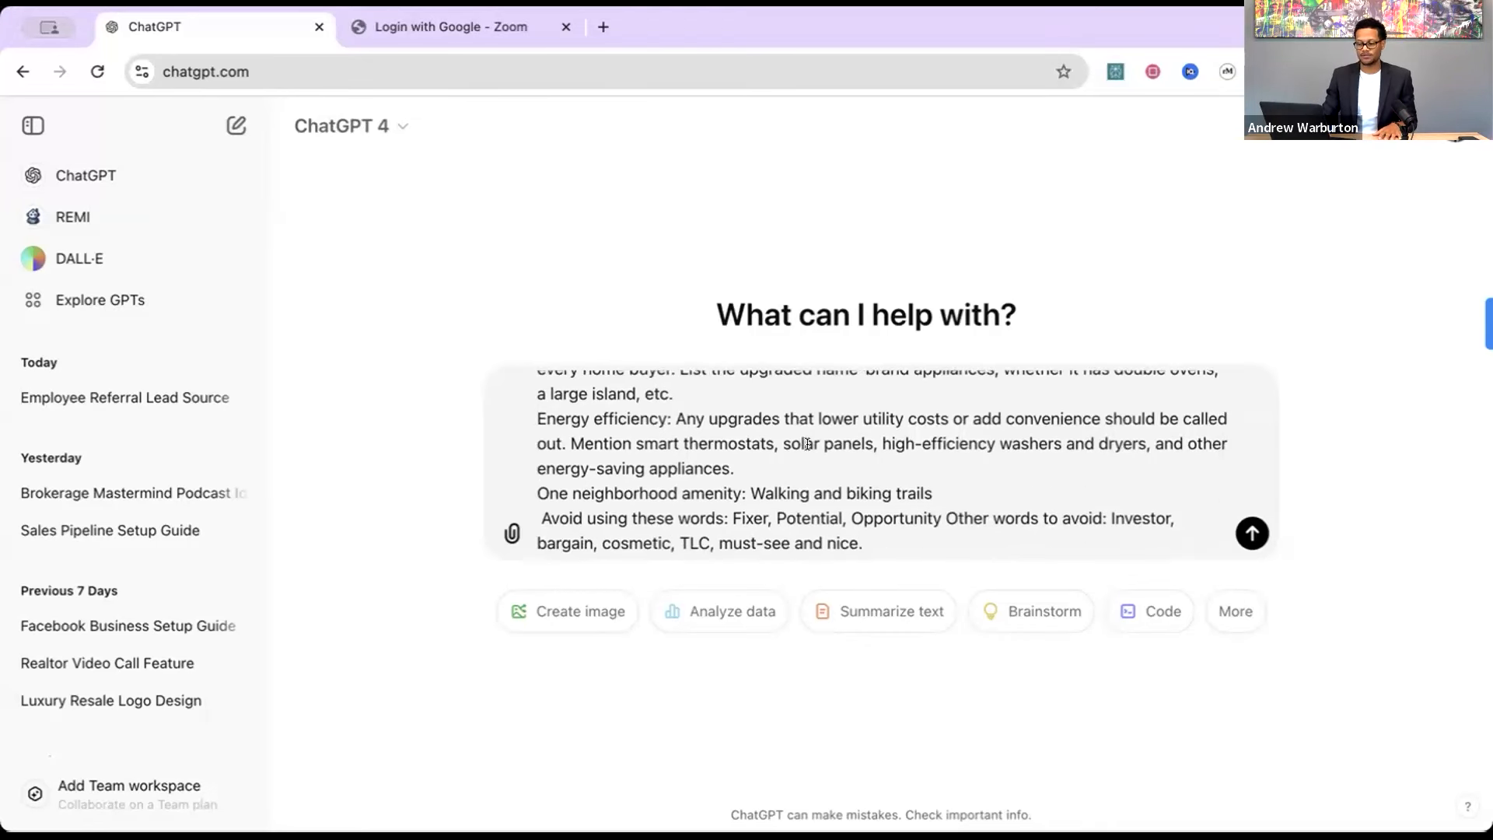
{"action": "scroll", "coordinate": [803, 436], "scroll_direction": "down", "scroll_amount": 4}
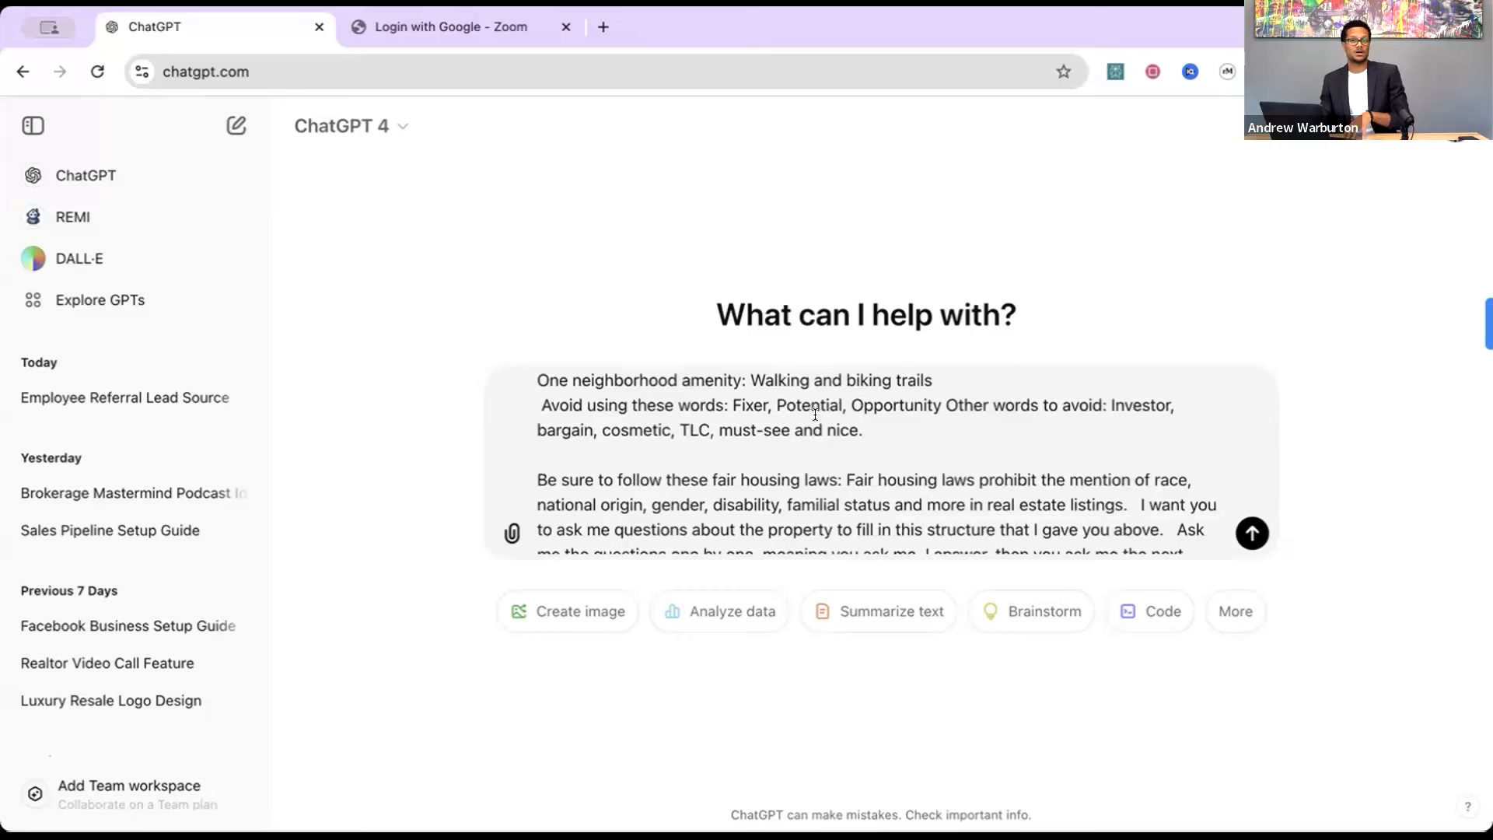
{"action": "scroll", "coordinate": [815, 414], "scroll_direction": "down", "scroll_amount": 1}
{"action": "scroll", "coordinate": [855, 404], "scroll_direction": "up", "scroll_amount": 2}
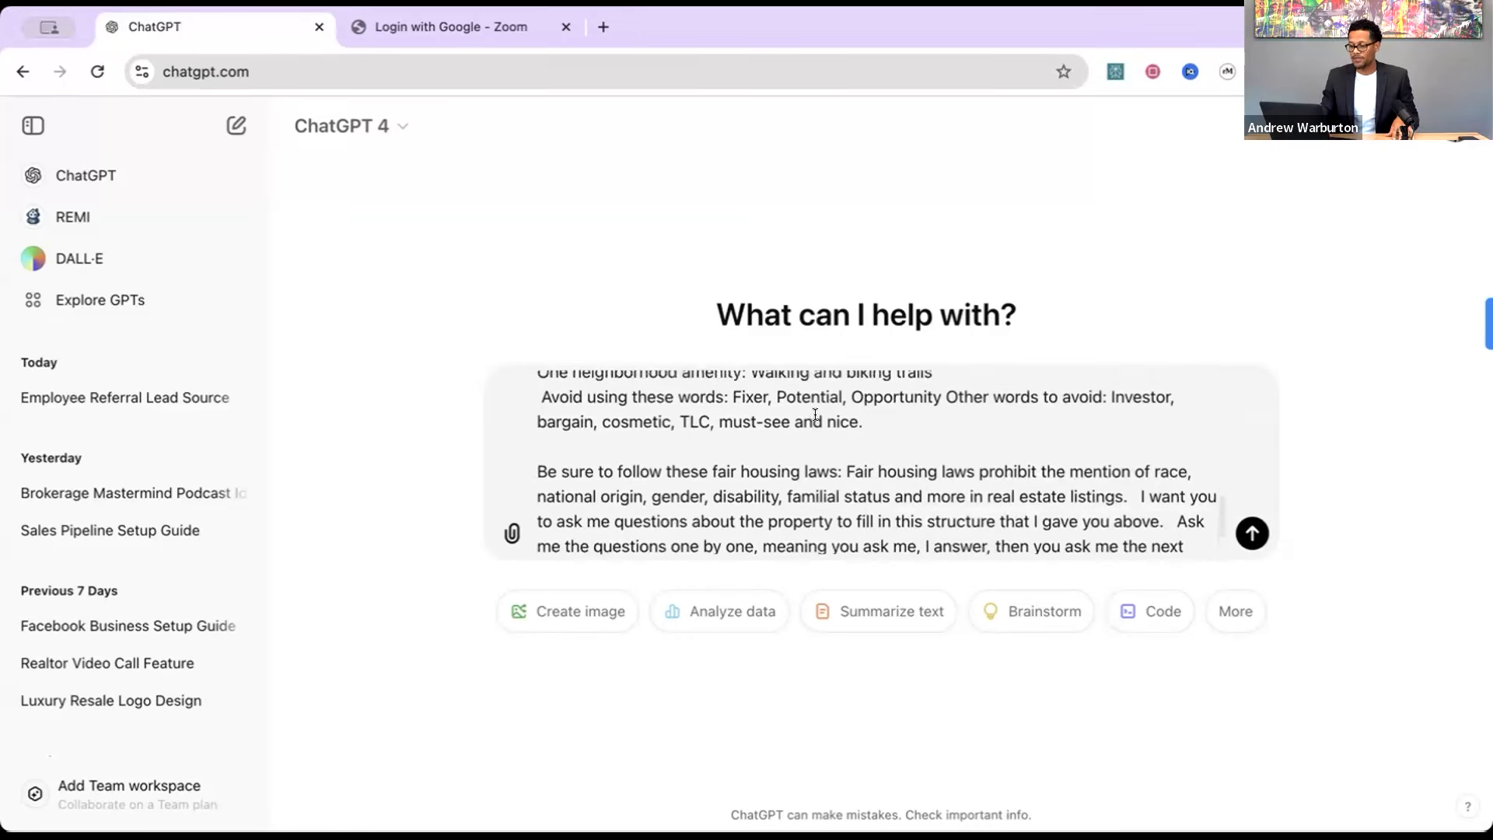
{"action": "left_click", "coordinate": [936, 389]}
{"action": "key", "text": "Return"}
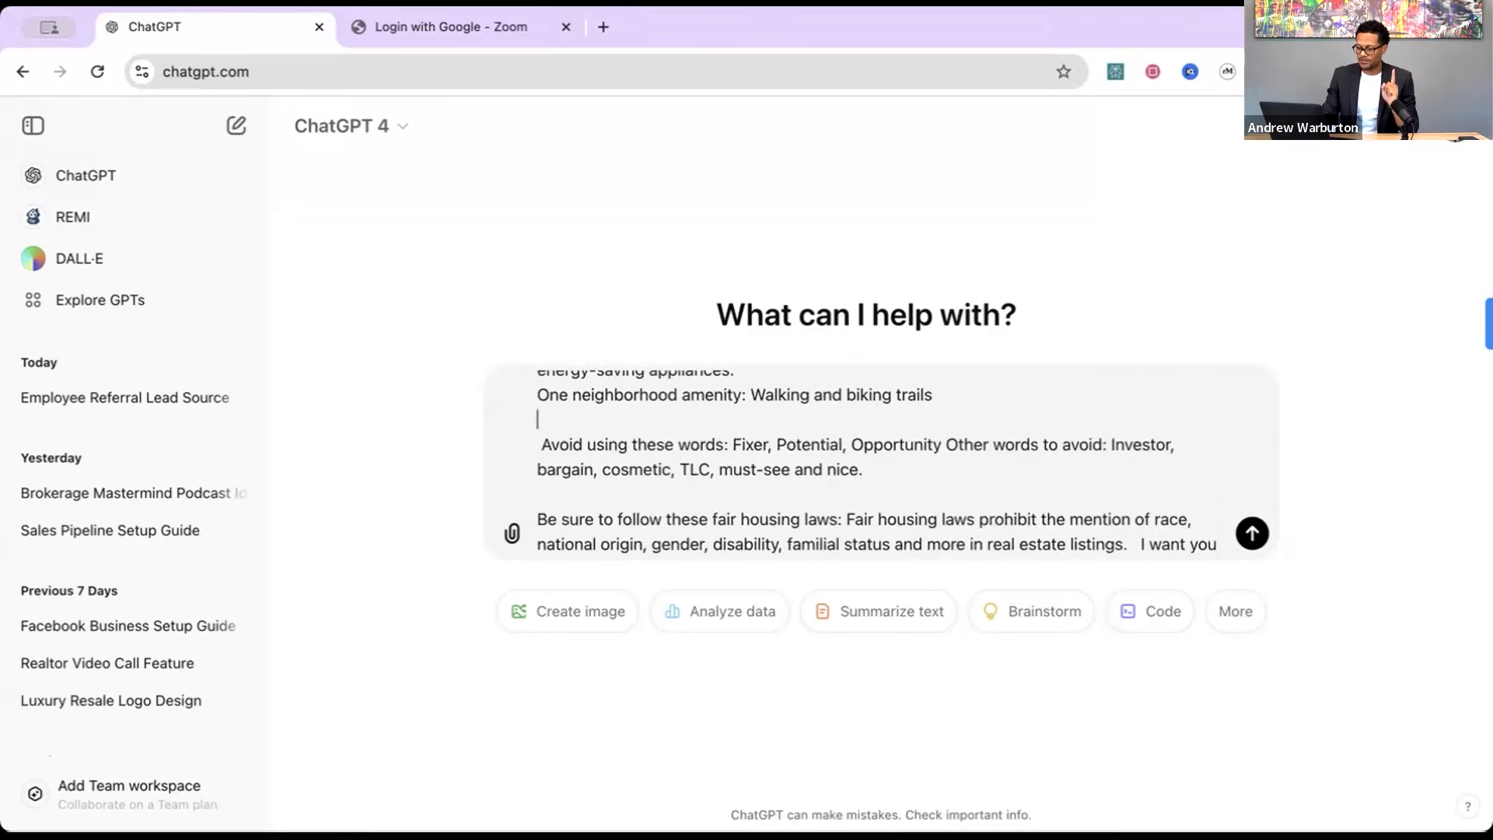
{"action": "key", "text": "Down"}
{"action": "key", "text": "Delete"}
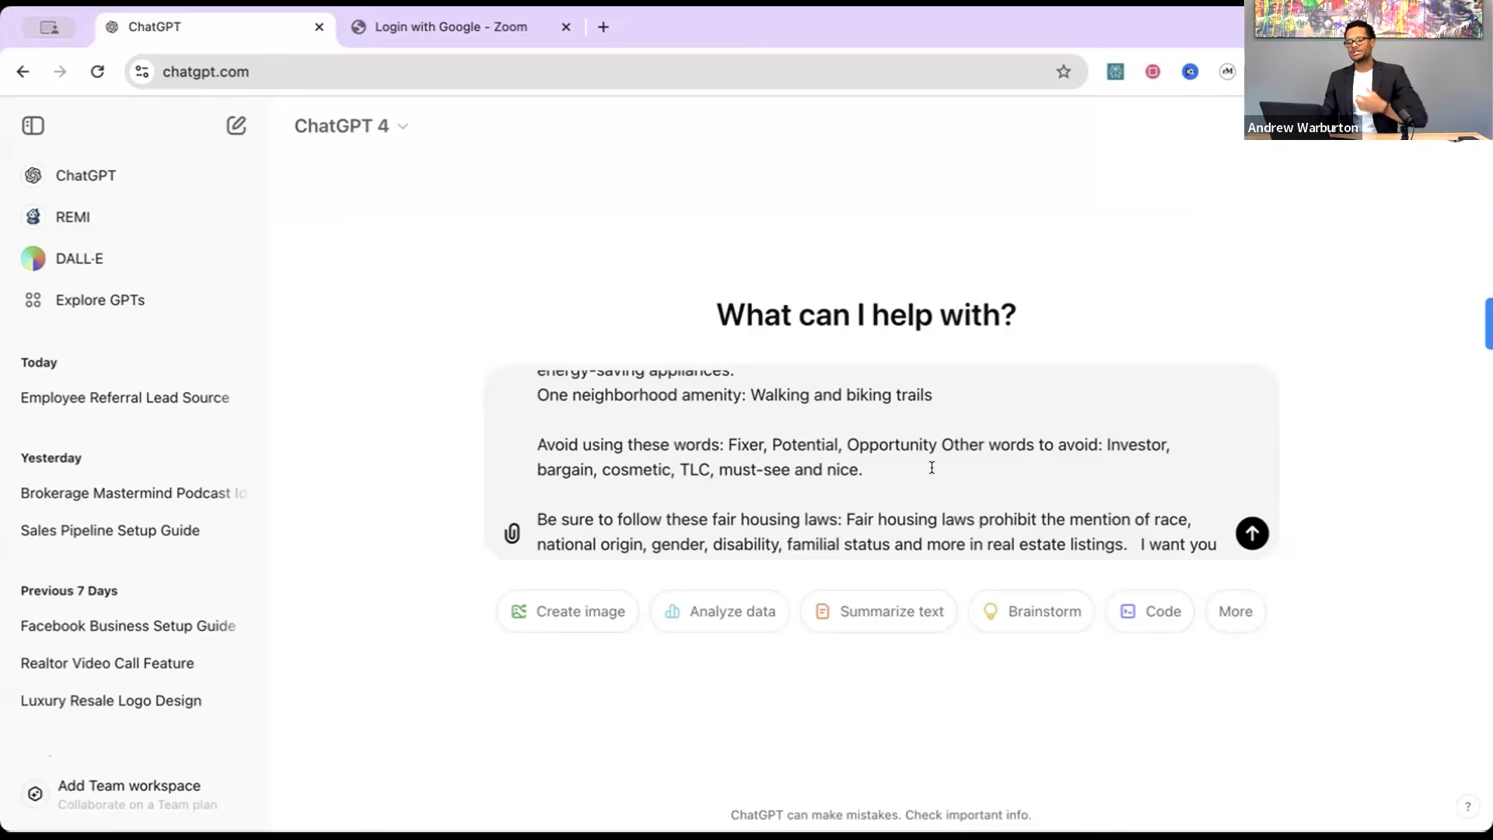
Start "I want you to ask me questions about the property" as a new paragraph after the fair housing text, separated by a blank line.
{"action": "scroll", "coordinate": [931, 467], "scroll_direction": "up", "scroll_amount": 1}
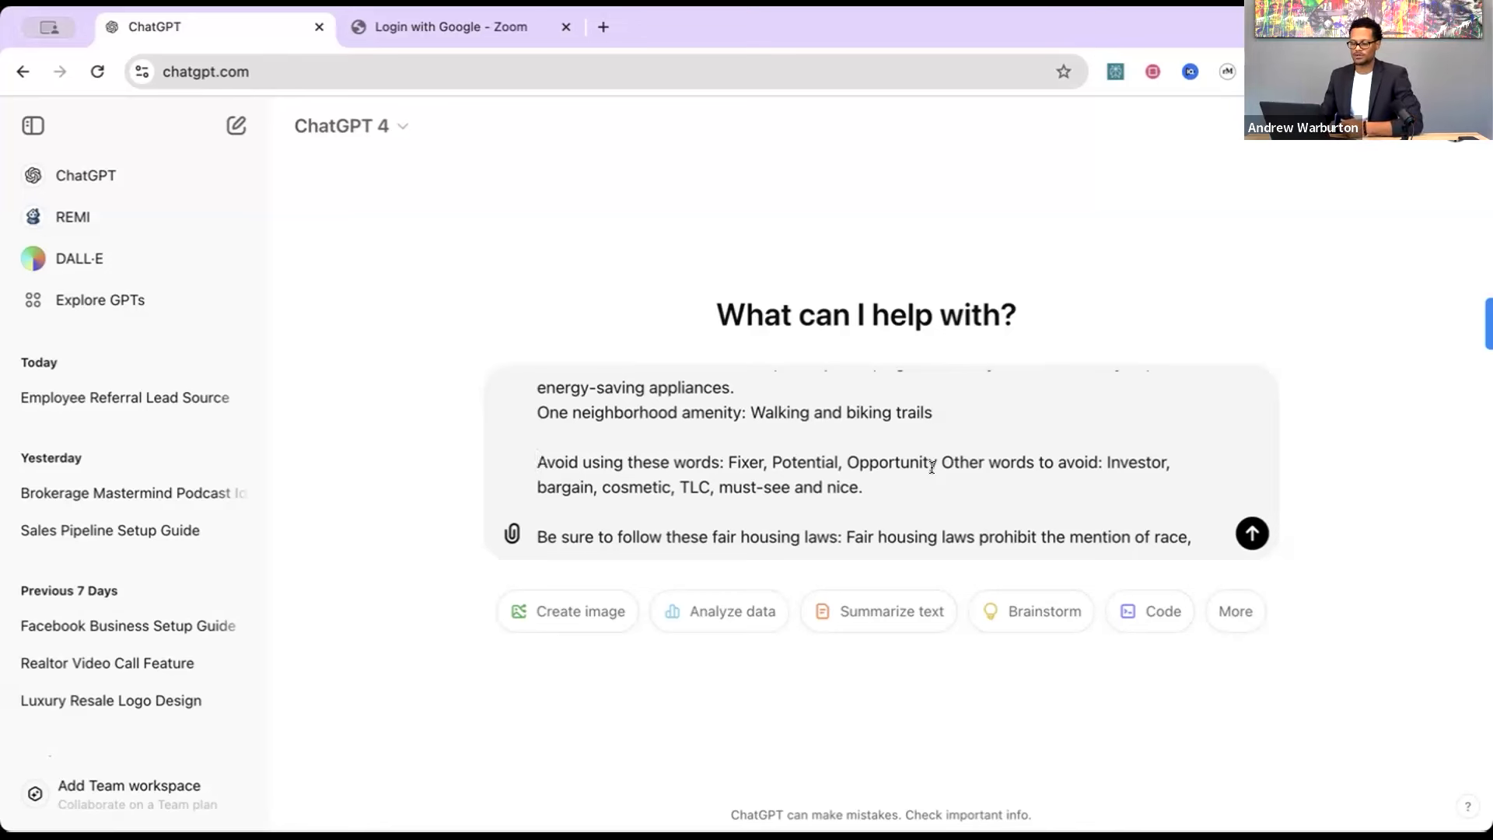
{"action": "scroll", "coordinate": [925, 496], "scroll_direction": "down", "scroll_amount": 2}
{"action": "scroll", "coordinate": [923, 497], "scroll_direction": "down", "scroll_amount": 3}
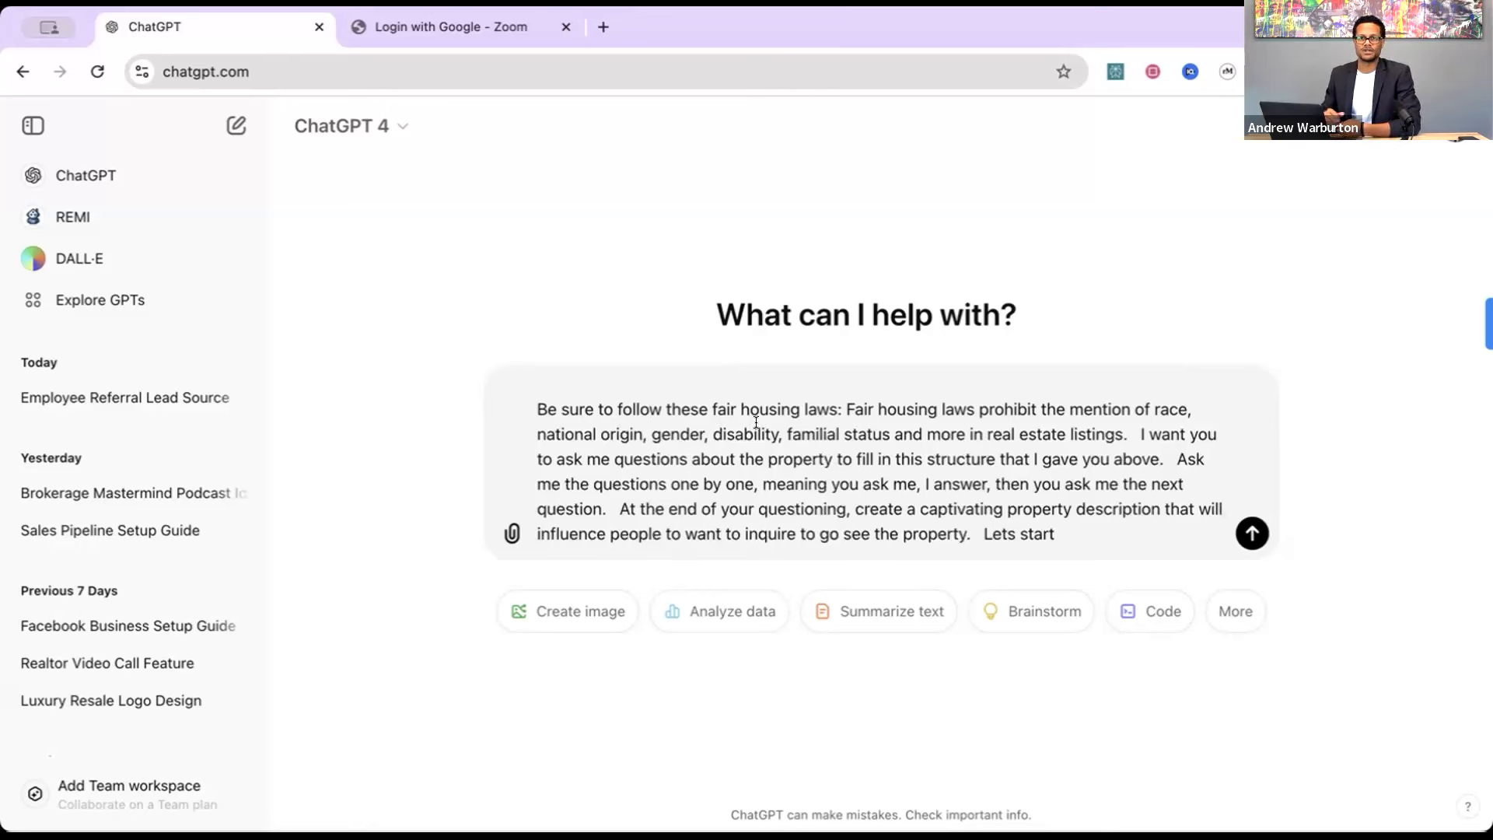
{"action": "scroll", "coordinate": [716, 420], "scroll_direction": "up", "scroll_amount": 1}
{"action": "scroll", "coordinate": [692, 418], "scroll_direction": "down", "scroll_amount": 1}
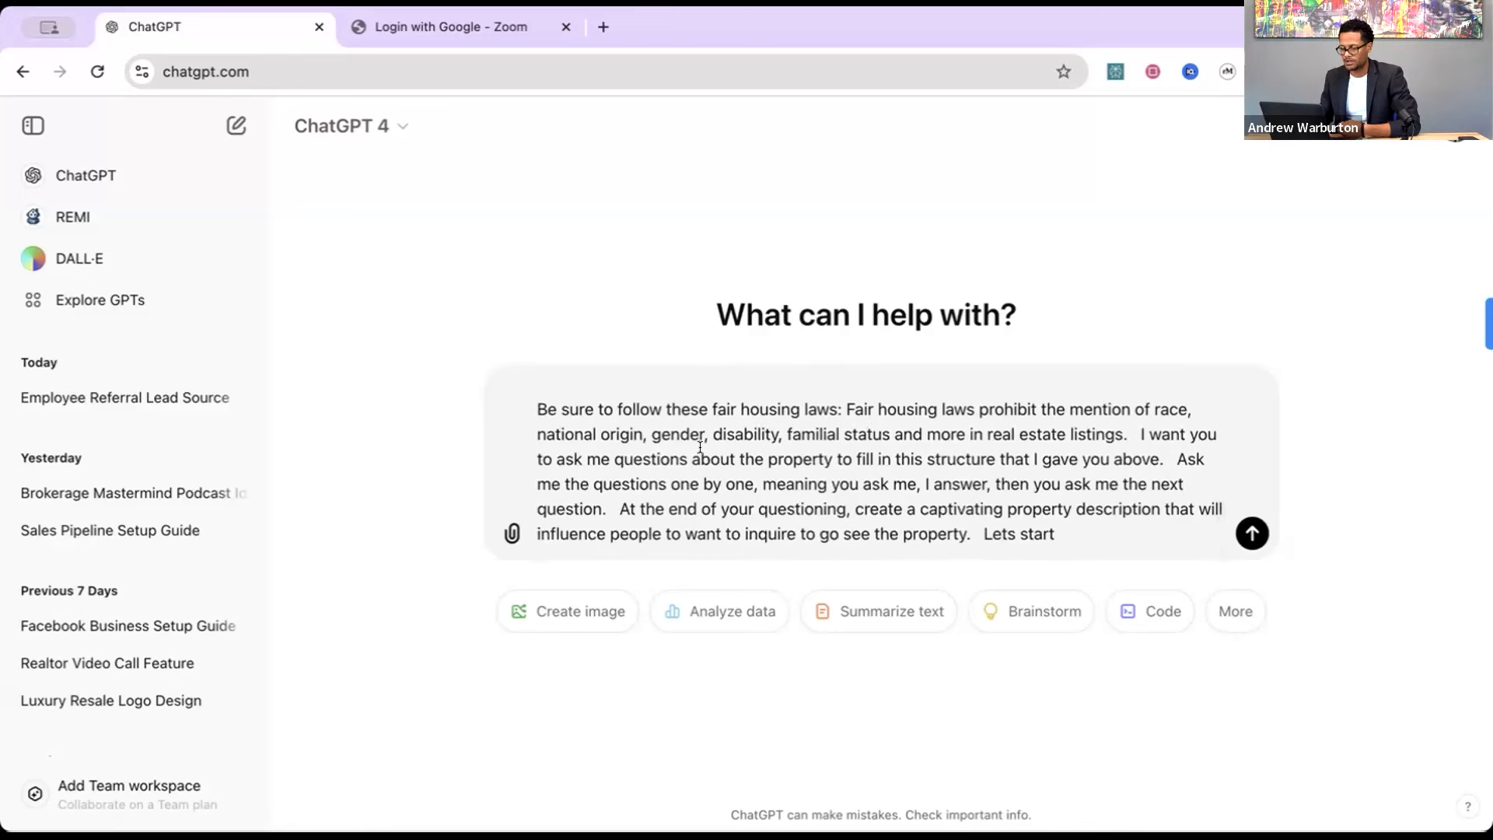
{"action": "left_click", "coordinate": [1137, 432]}
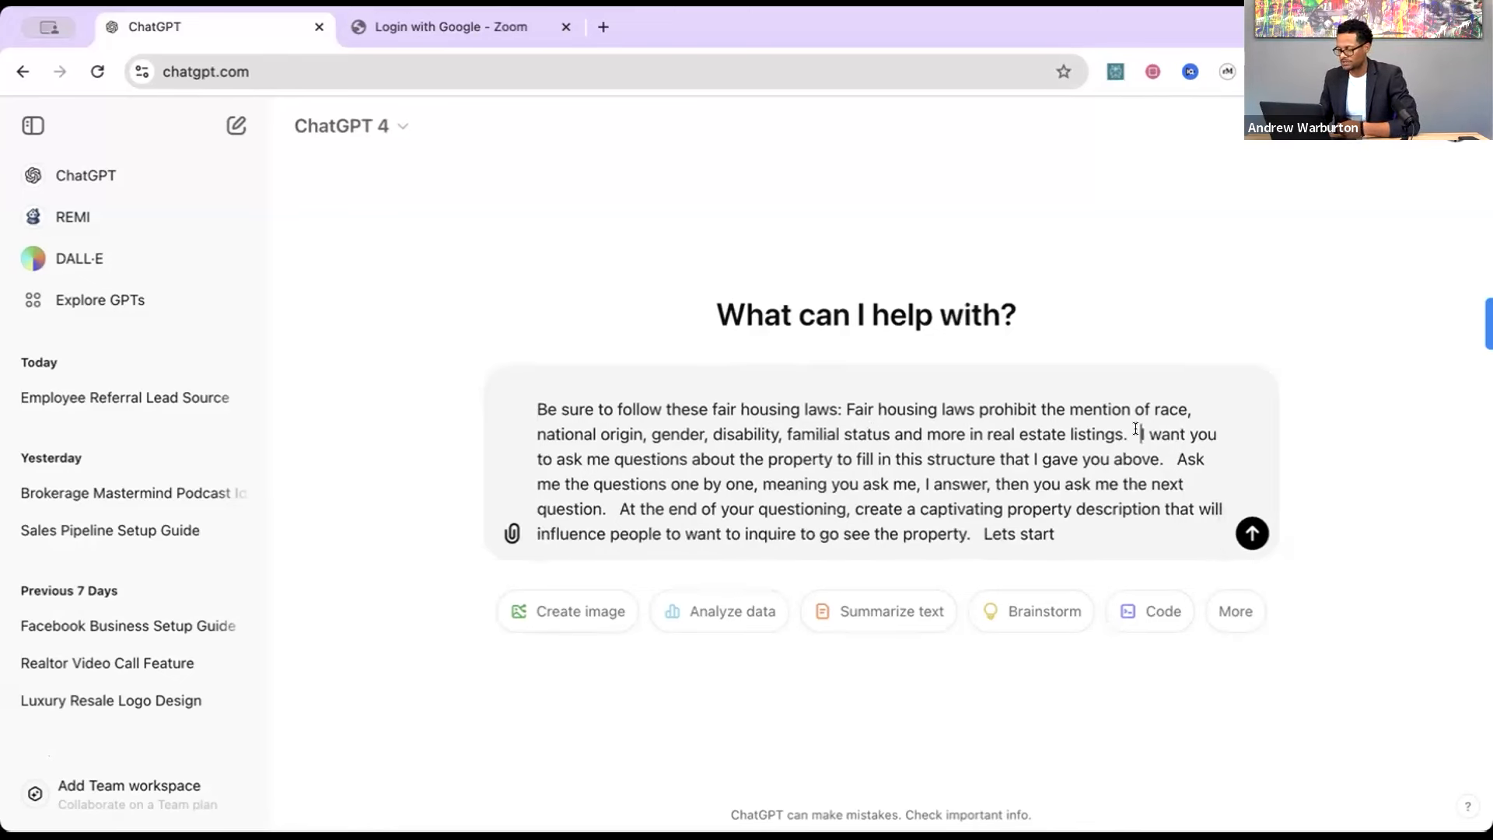
{"action": "key", "text": "shift+Return"}
{"action": "key", "text": "shift+Return"}
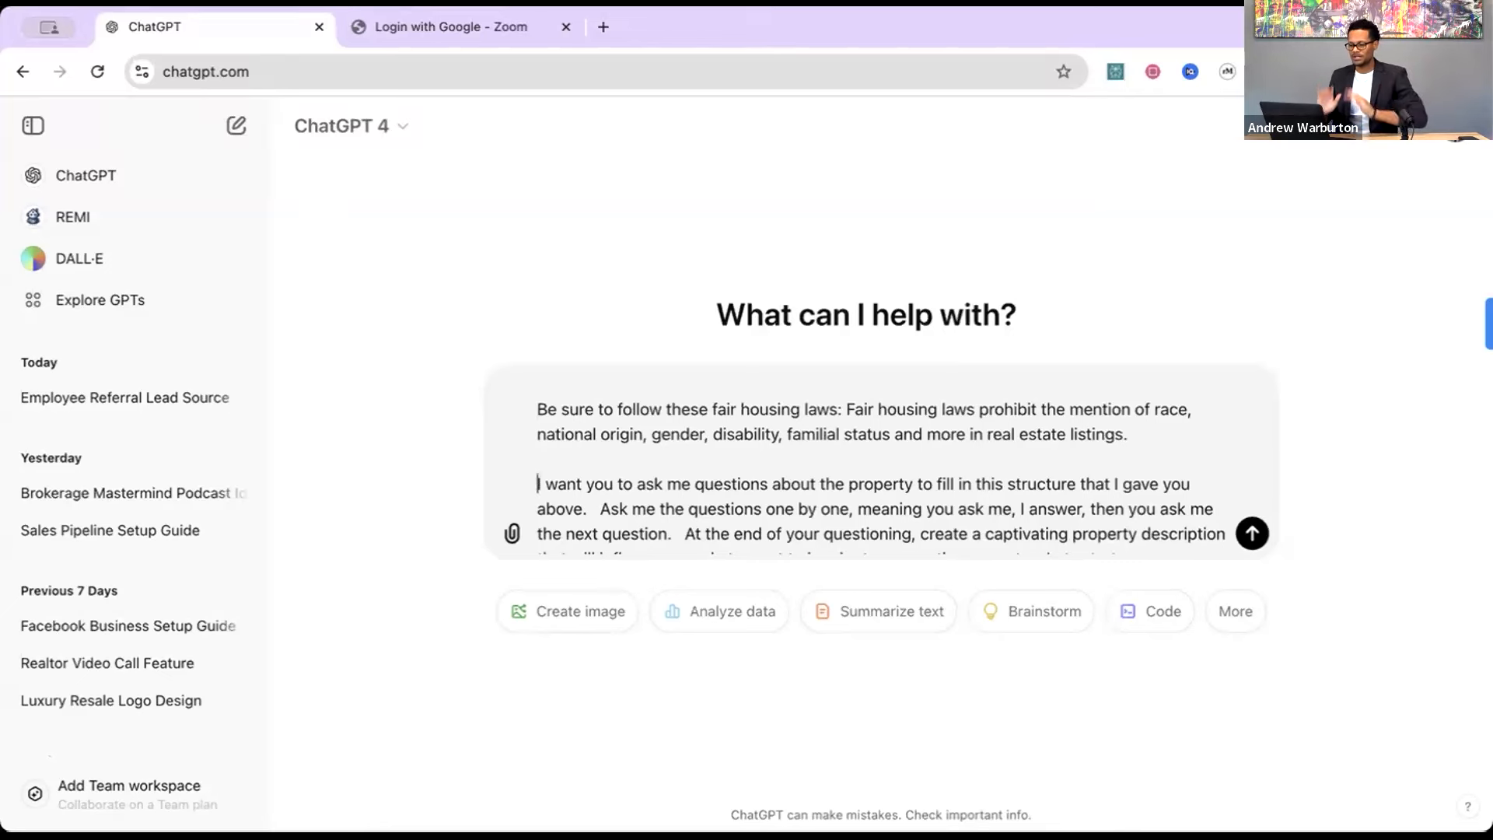
Put "Ask me the questions one by one" and "Lets start" on their own lines and submit the prompt.
{"action": "left_click", "coordinate": [597, 508]}
{"action": "key", "text": "Return"}
{"action": "scroll", "coordinate": [702, 470], "scroll_direction": "down", "scroll_amount": 1}
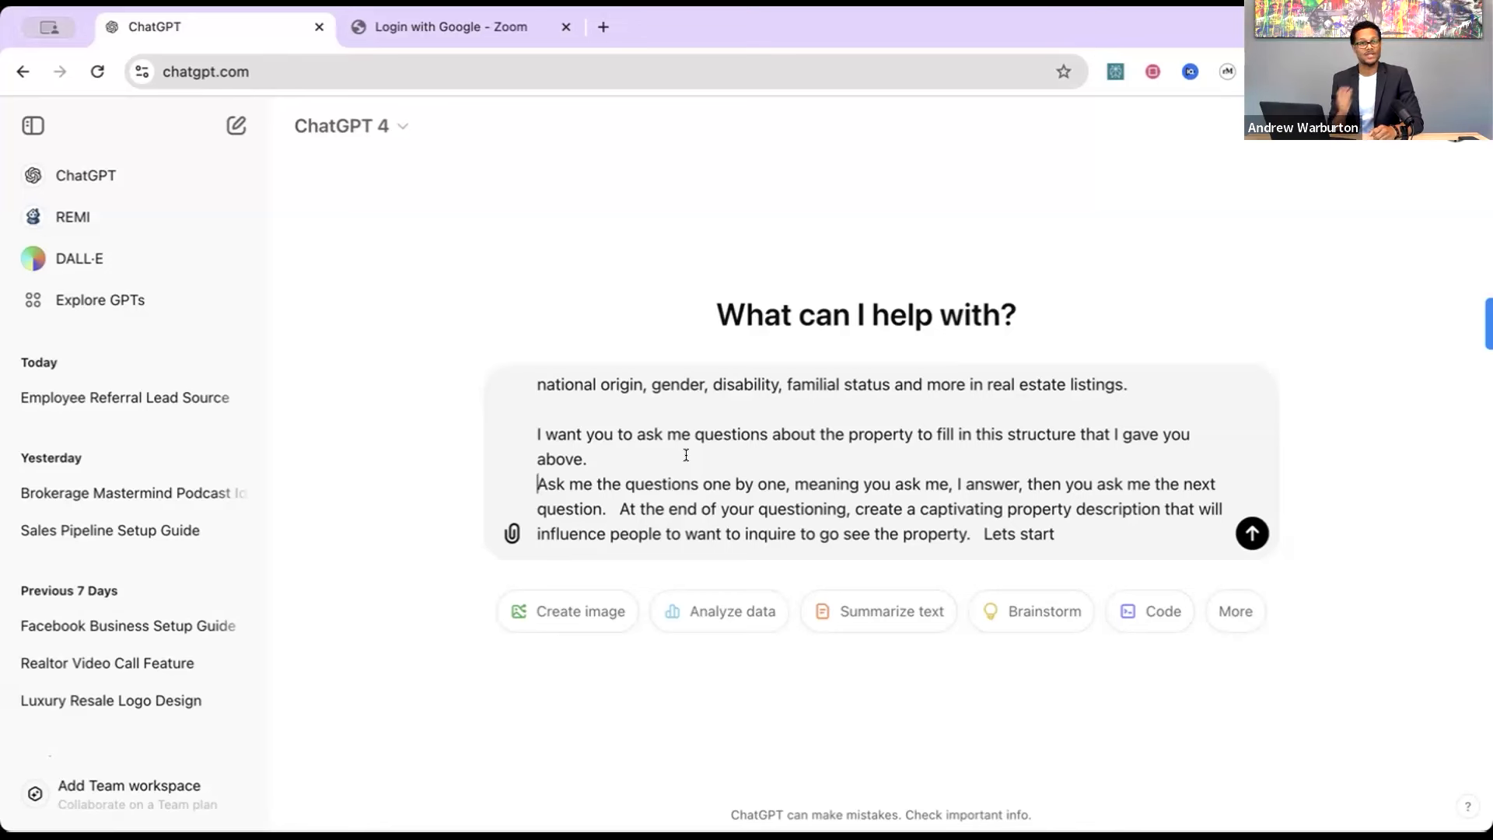
{"action": "left_click", "coordinate": [983, 533]}
{"action": "key", "text": "shift+Return"}
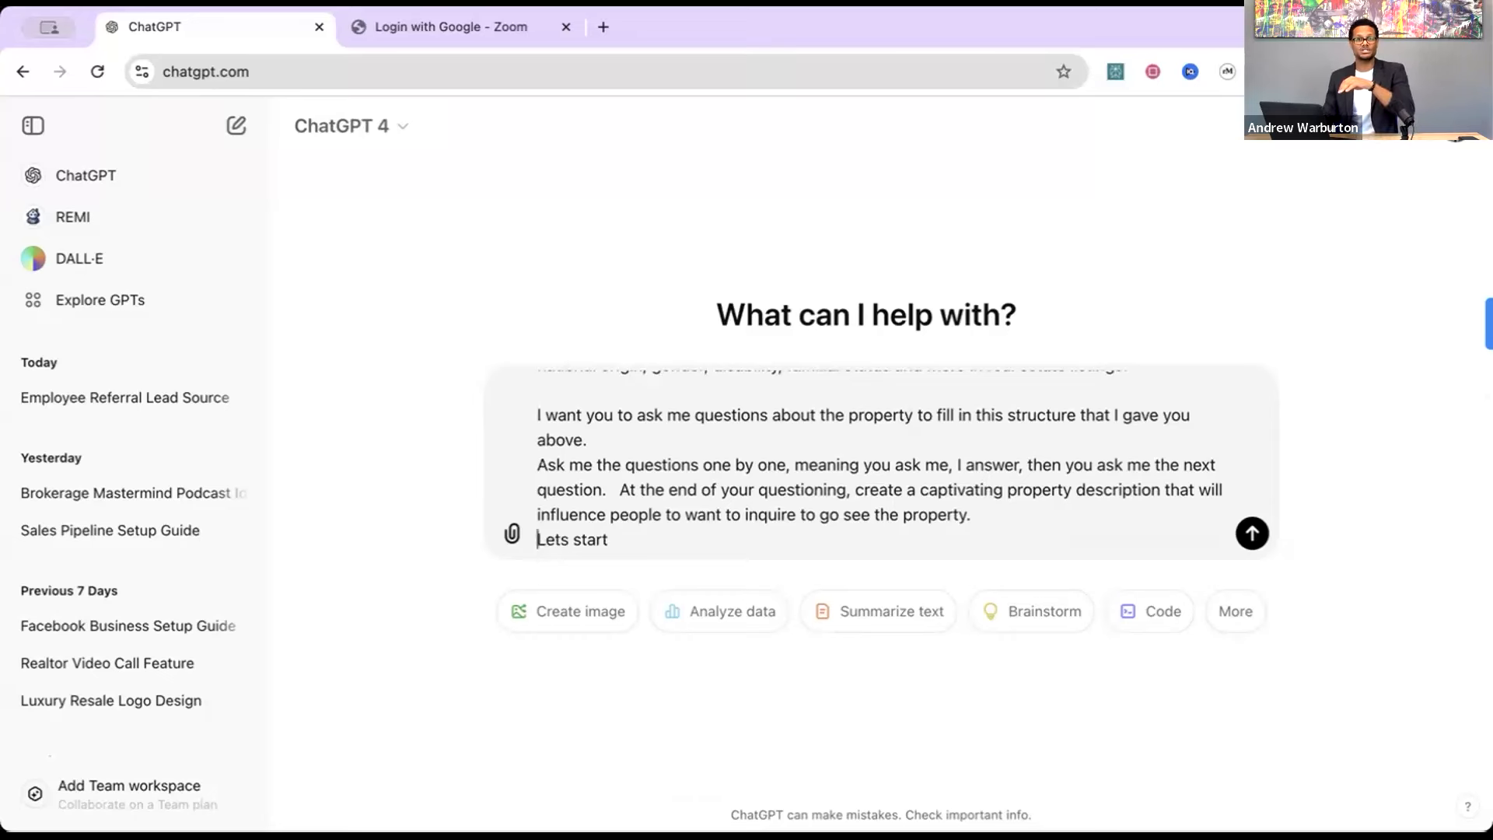
{"action": "key", "text": "Return"}
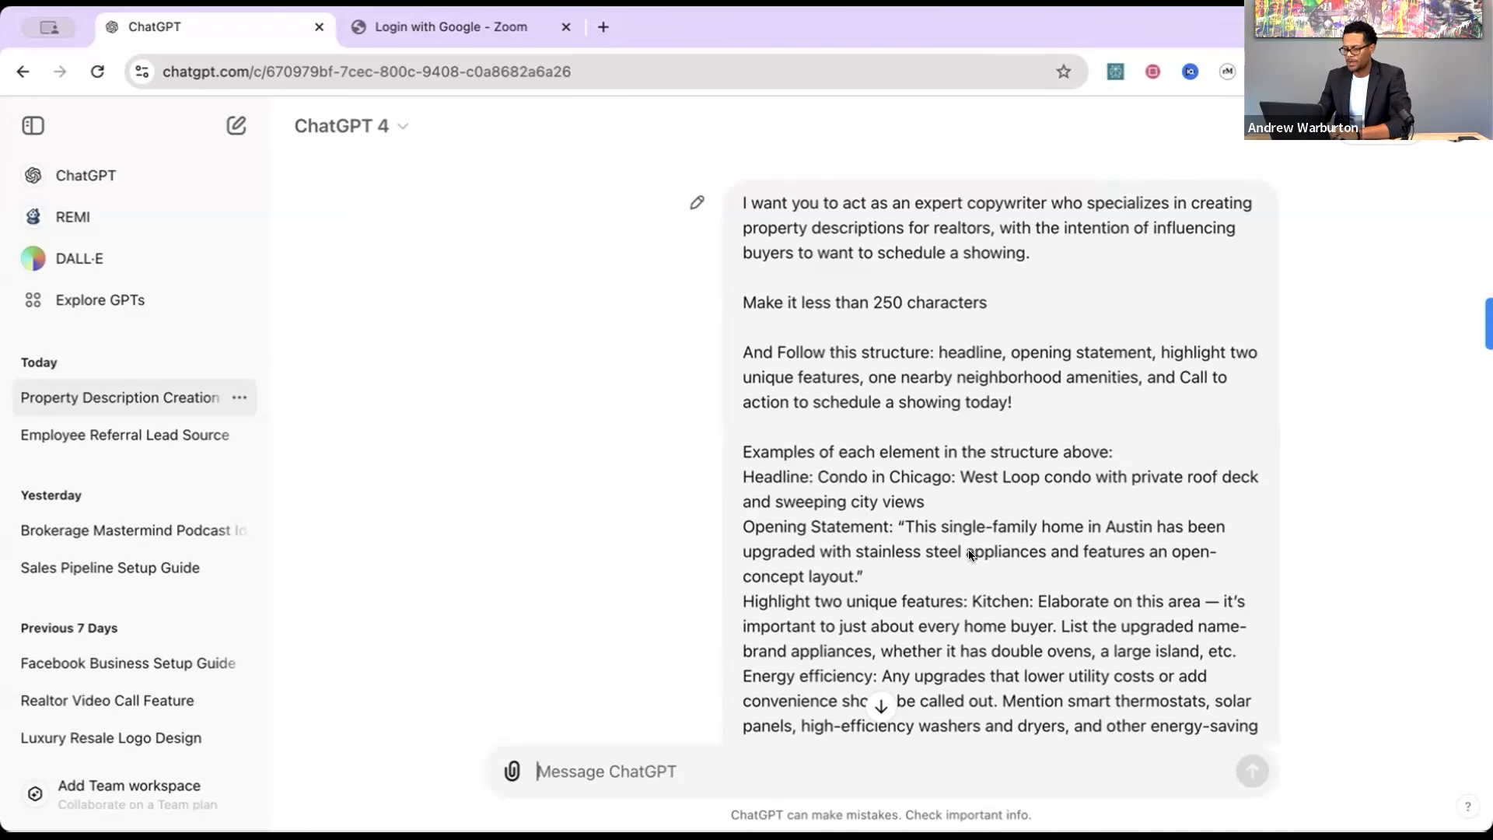
{"action": "scroll", "coordinate": [968, 550], "scroll_direction": "down", "scroll_amount": 10}
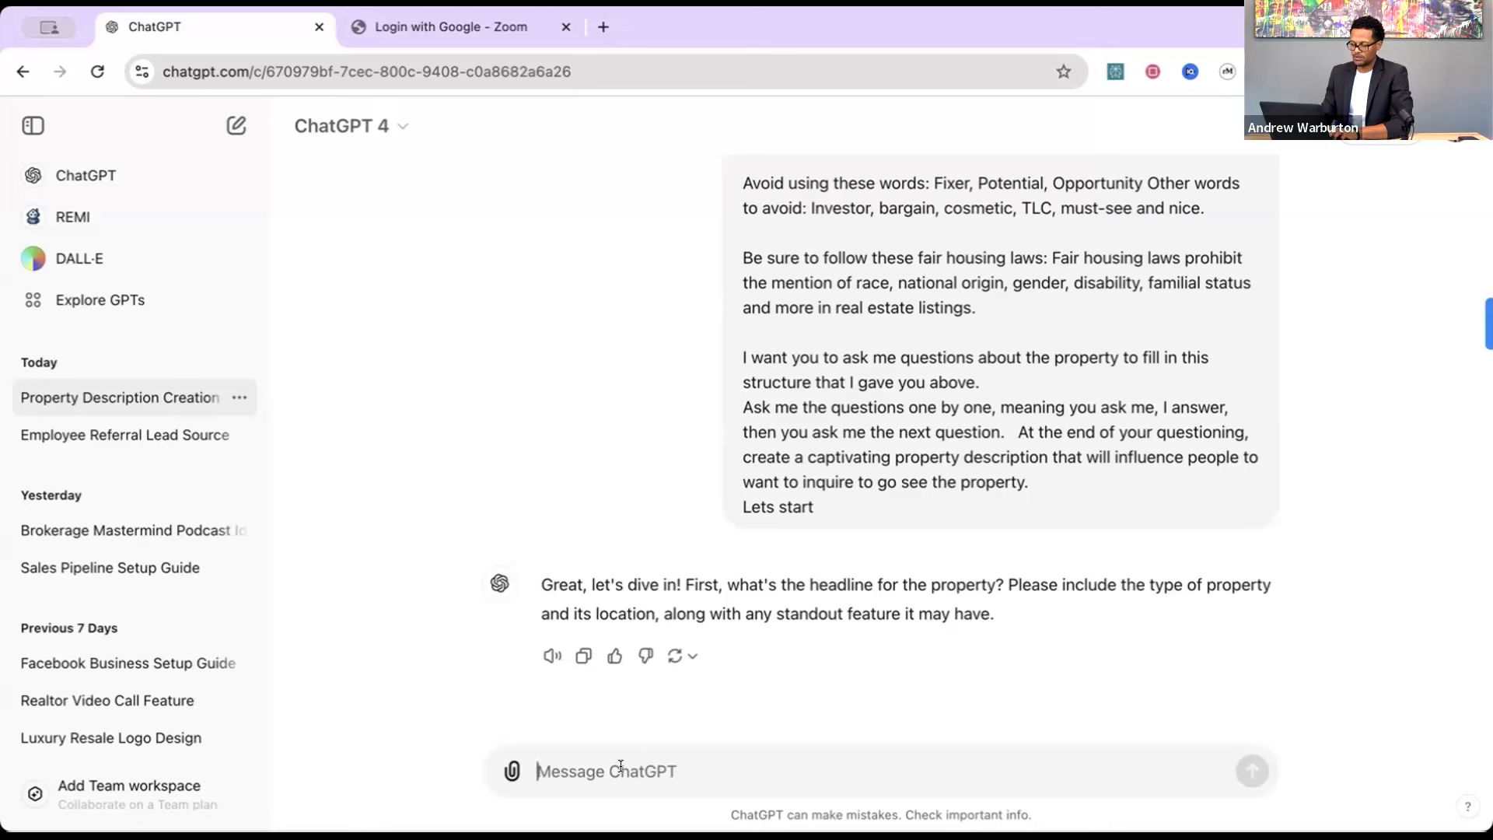
{"action": "type", "text": "Small"}
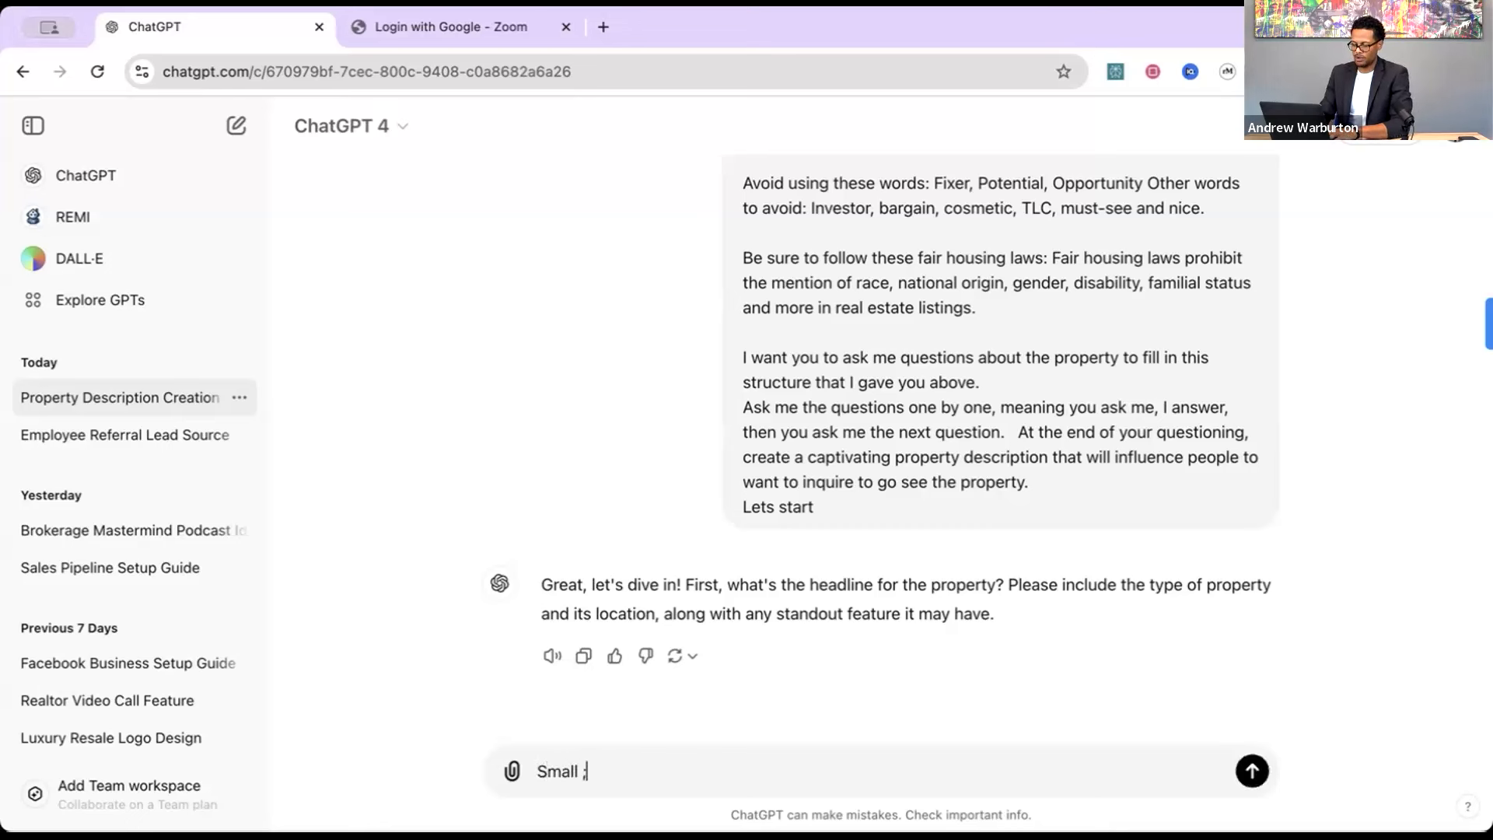
{"action": "key", "text": "BackSpace"}
{"action": "key", "text": "BackSpace"}
{"action": "key", "text": "BackSpace"}
{"action": "key", "text": "BackSpace"}
{"action": "key", "text": "BackSpace"}
{"action": "key", "text": "BackSpace"}
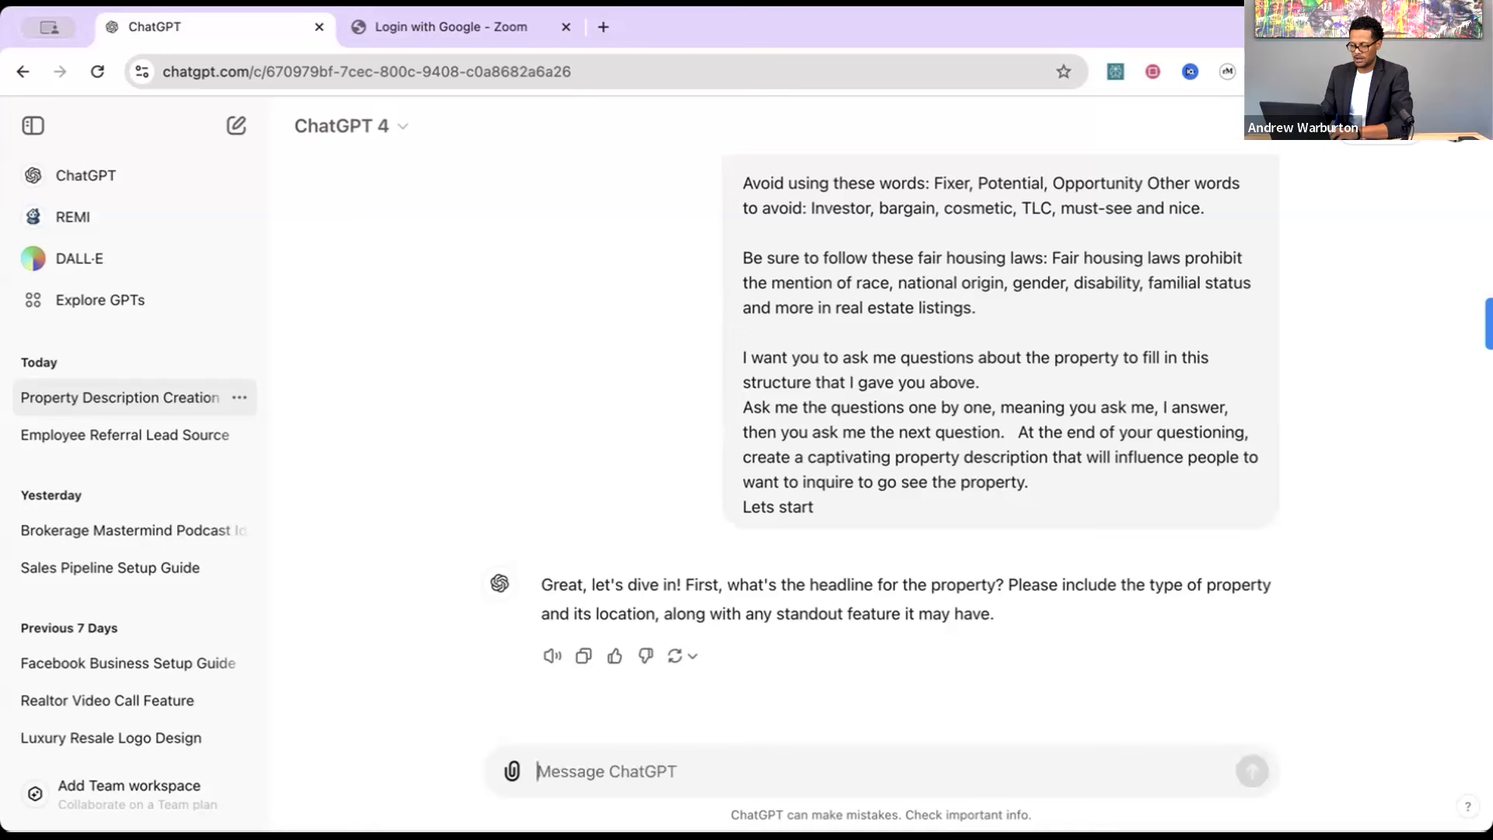
{"action": "type", "text": "Trai"}
{"action": "key", "text": "BackSpace"}
{"action": "key", "text": "BackSpace"}
{"action": "key", "text": "BackSpace"}
{"action": "key", "text": "BackSpace"}
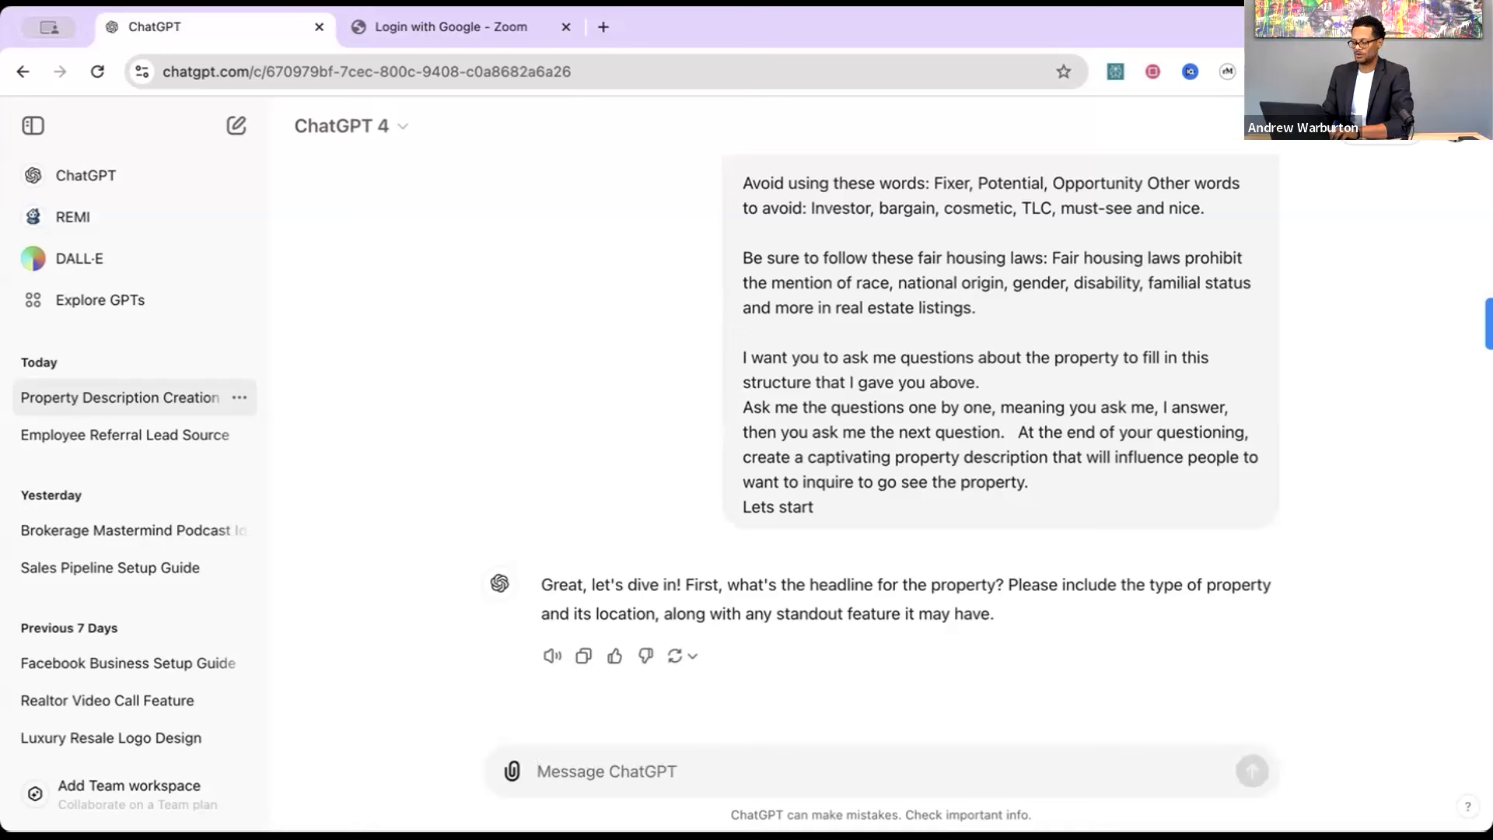
Begin the headline answer in the message with "Craftsman style home in the heart of claremont,".
{"action": "type", "text": "Craftsman "}
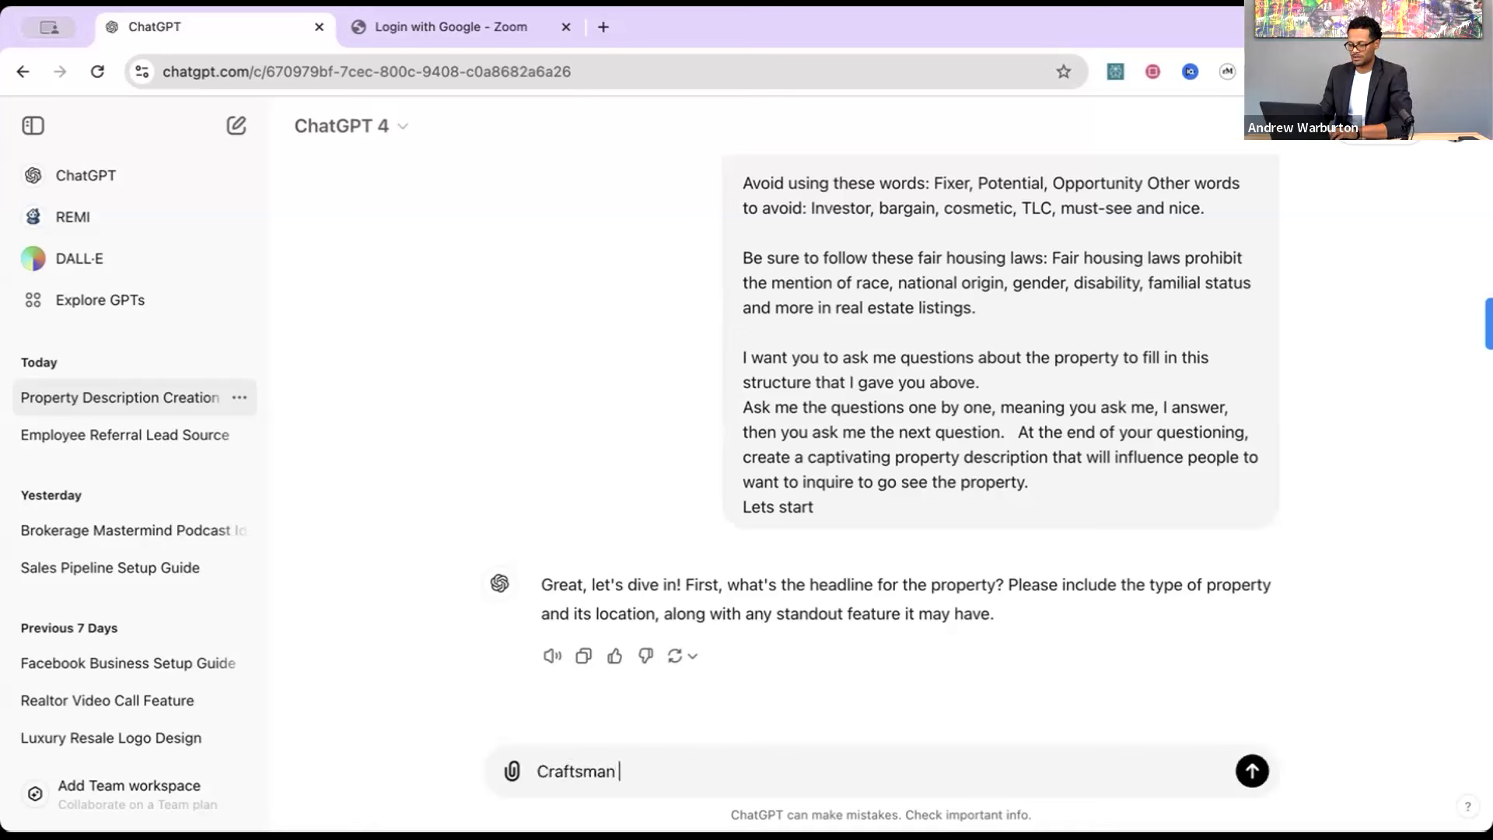
{"action": "type", "text": "style home in"}
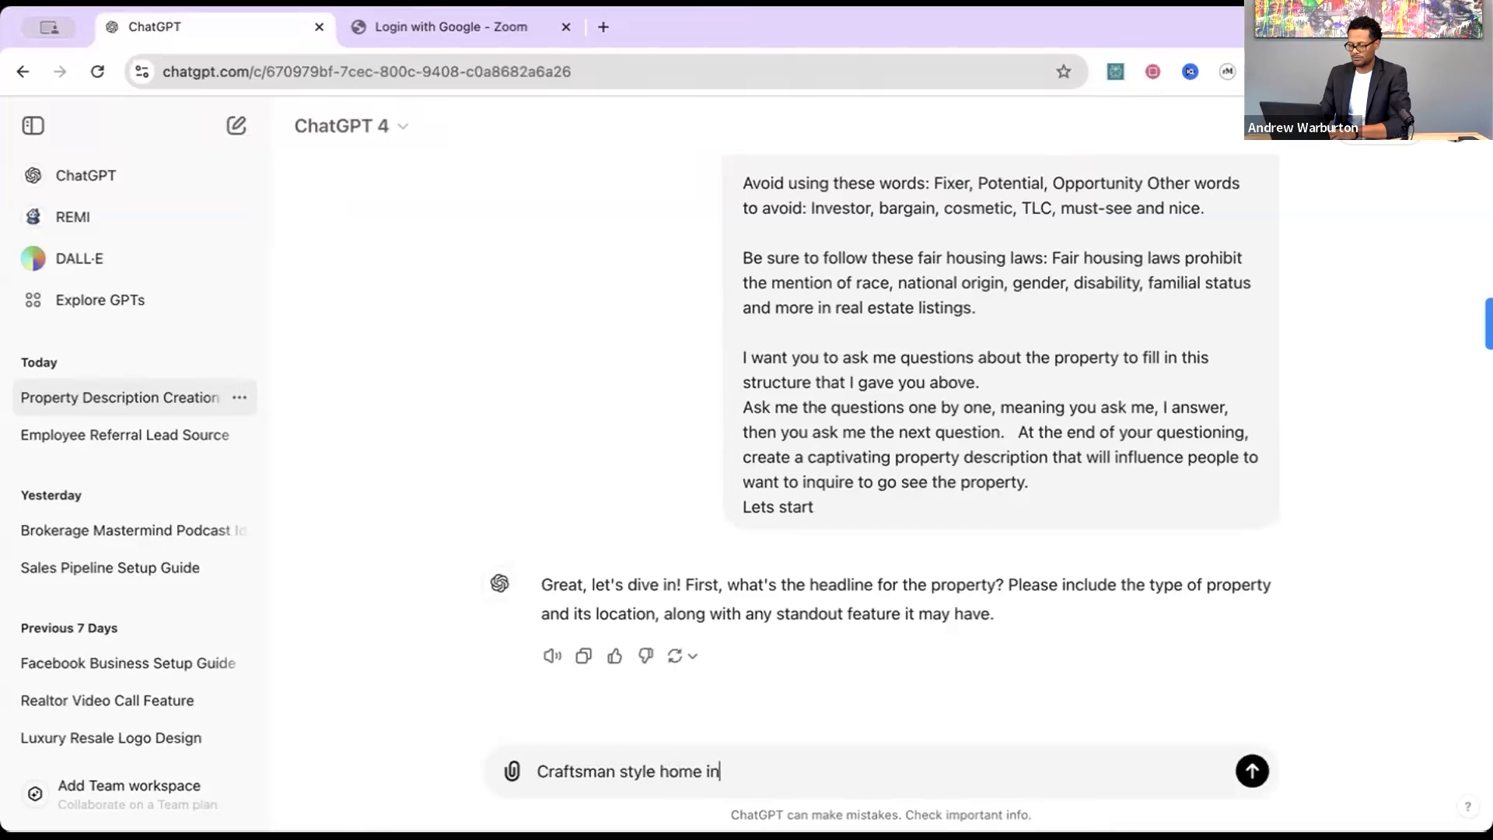
{"action": "type", "text": " the heart of"}
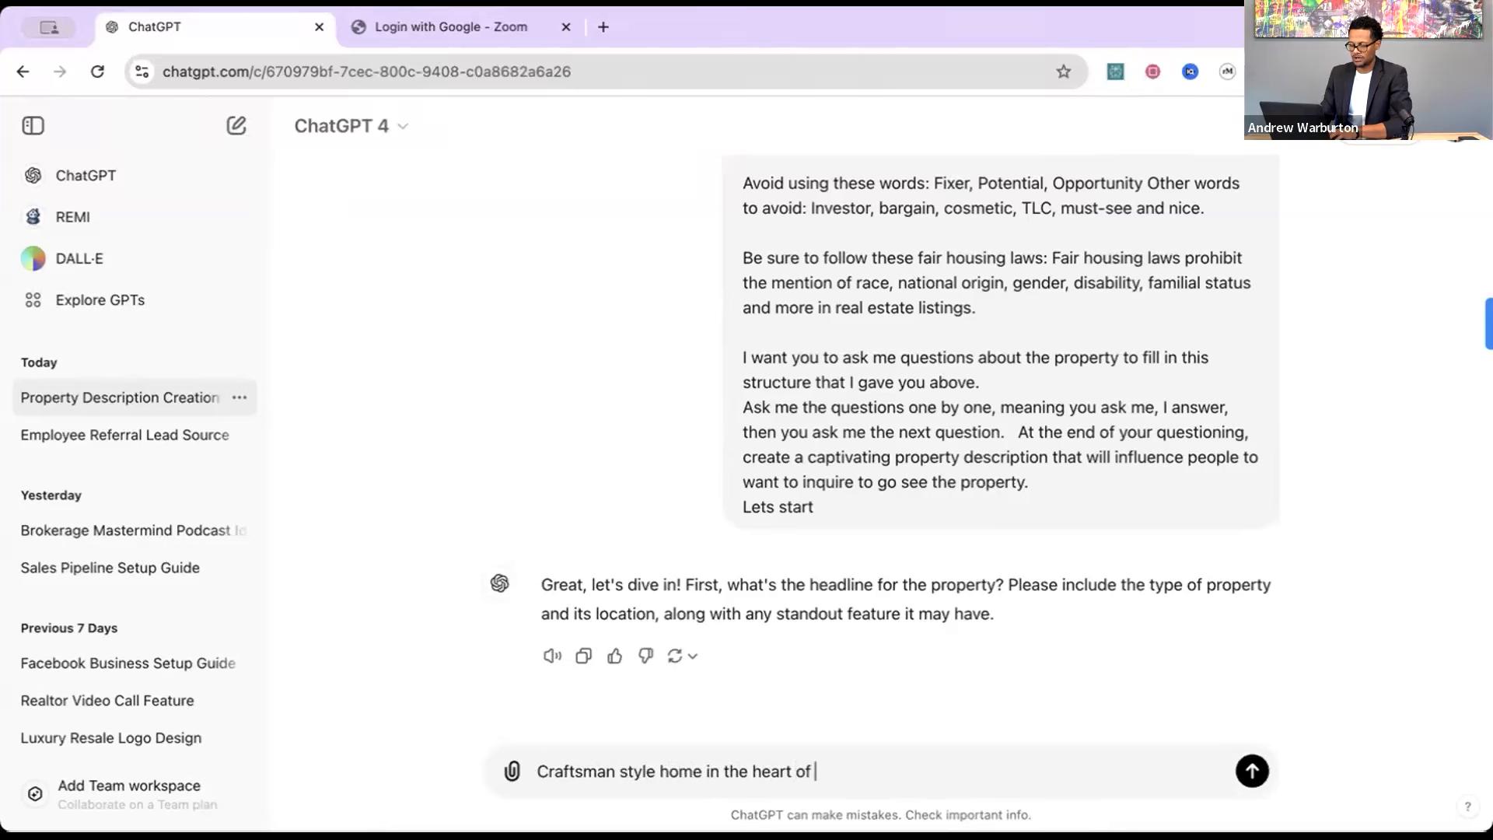
{"action": "type", "text": " clarem"}
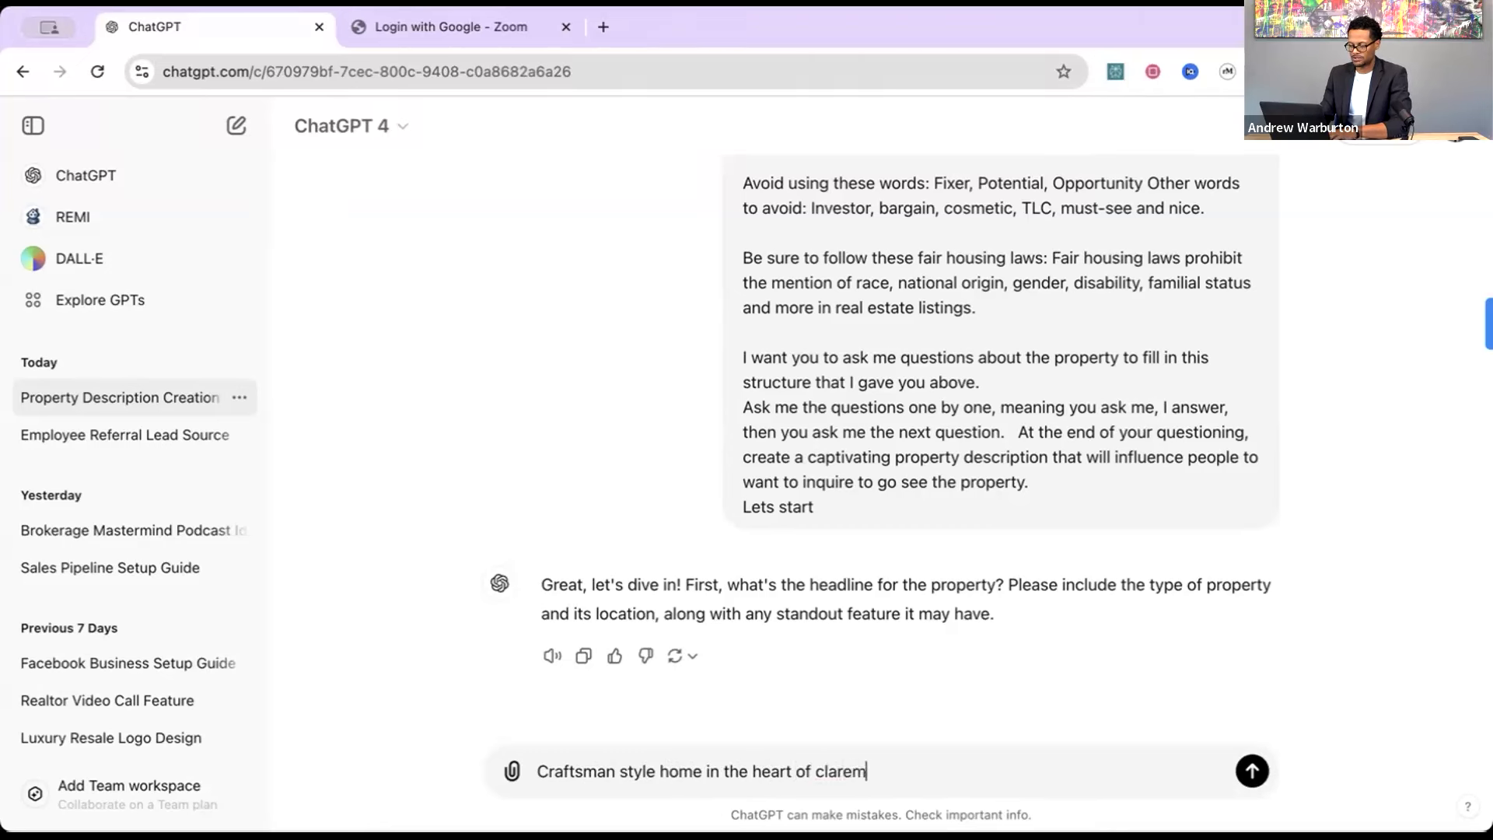
{"action": "type", "text": "ont ,"}
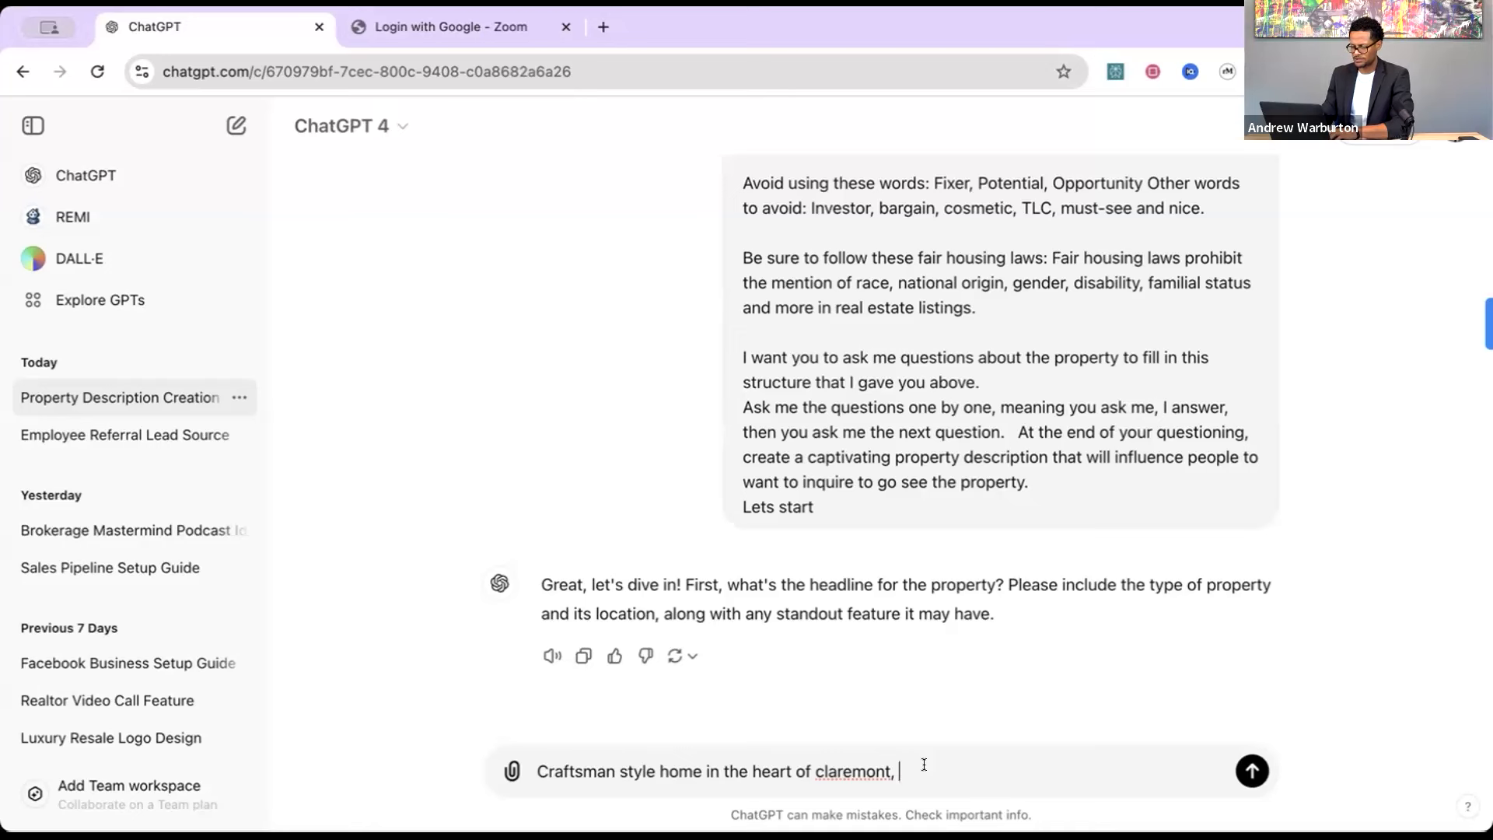
Continue the answer with "It has been completely remodeled but still shows off the traditional style of the home".
{"action": "type", "text": "It has been "}
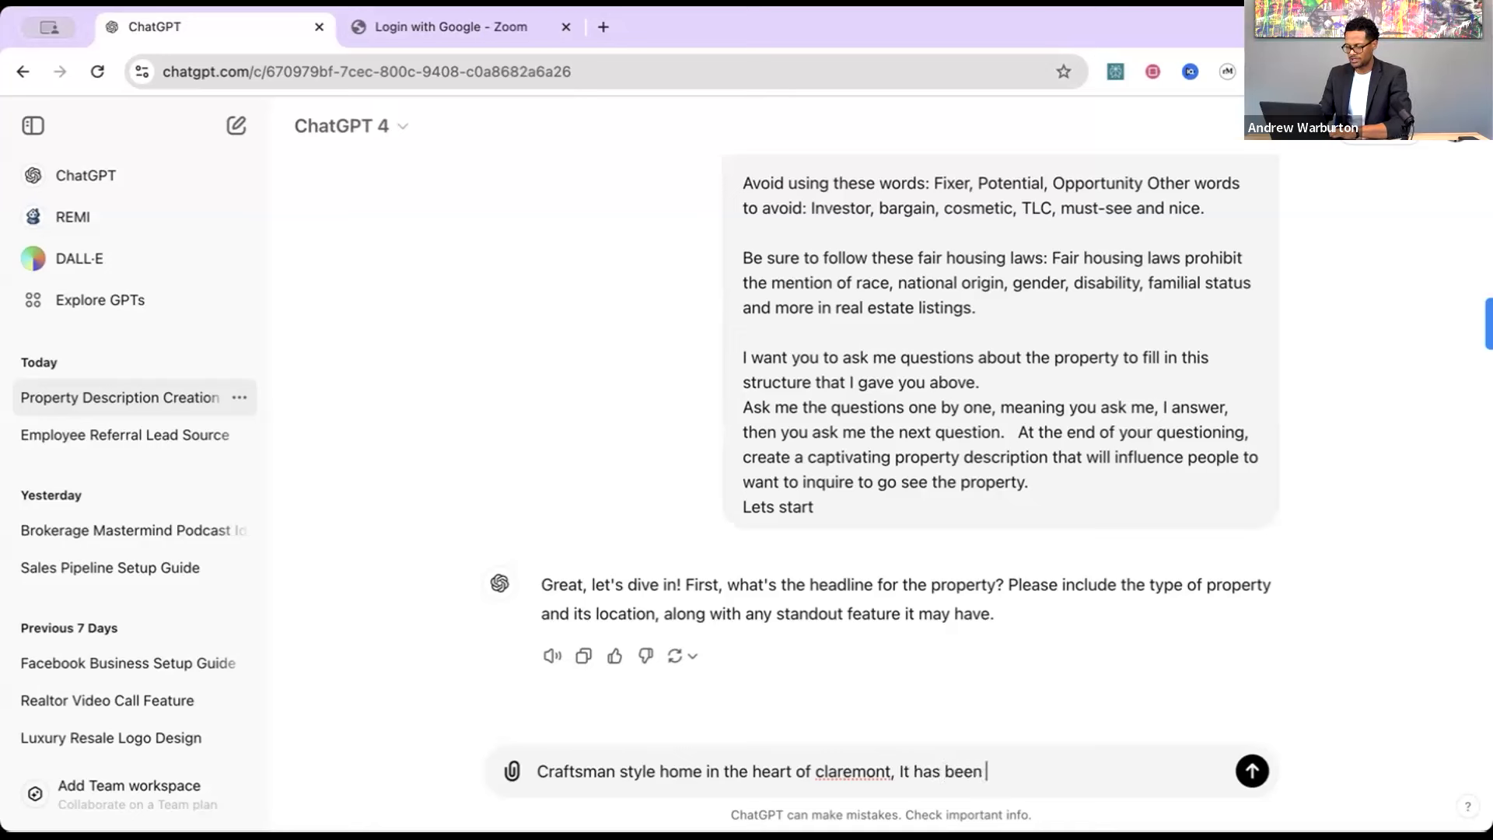
{"action": "type", "text": "completely rem"}
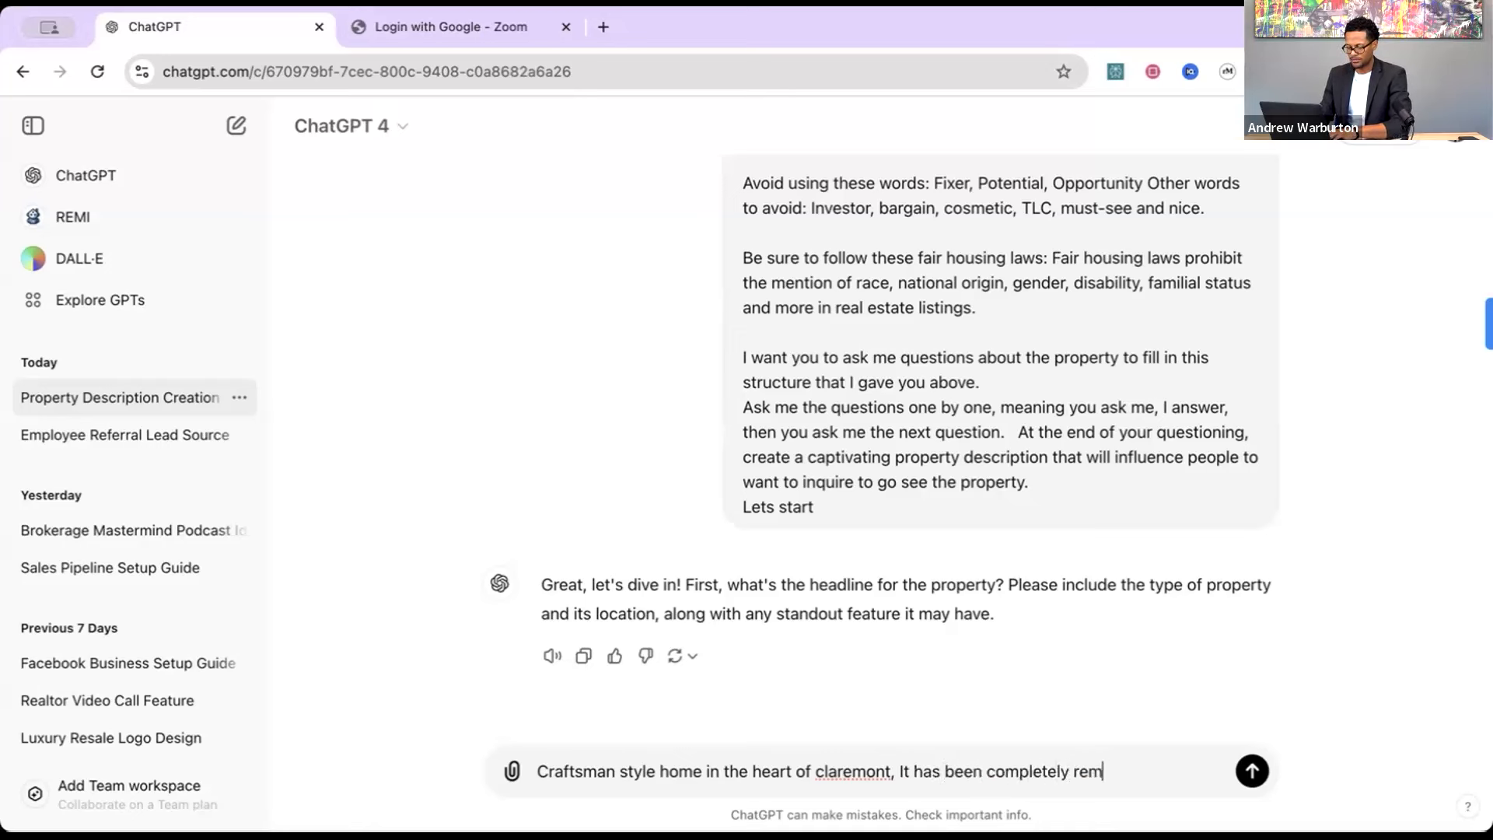
{"action": "type", "text": "odeled but s"}
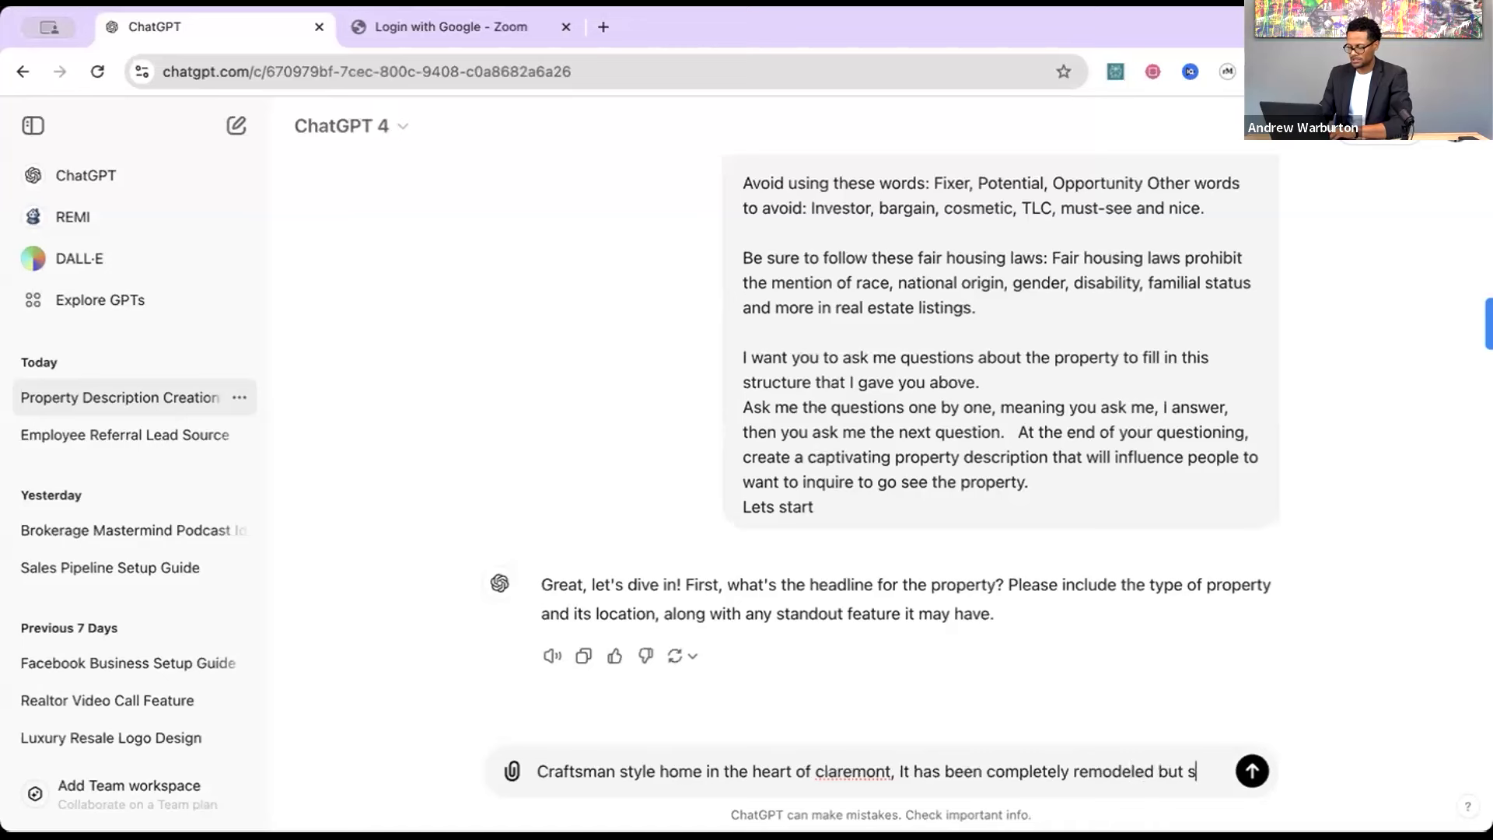
{"action": "type", "text": "till "}
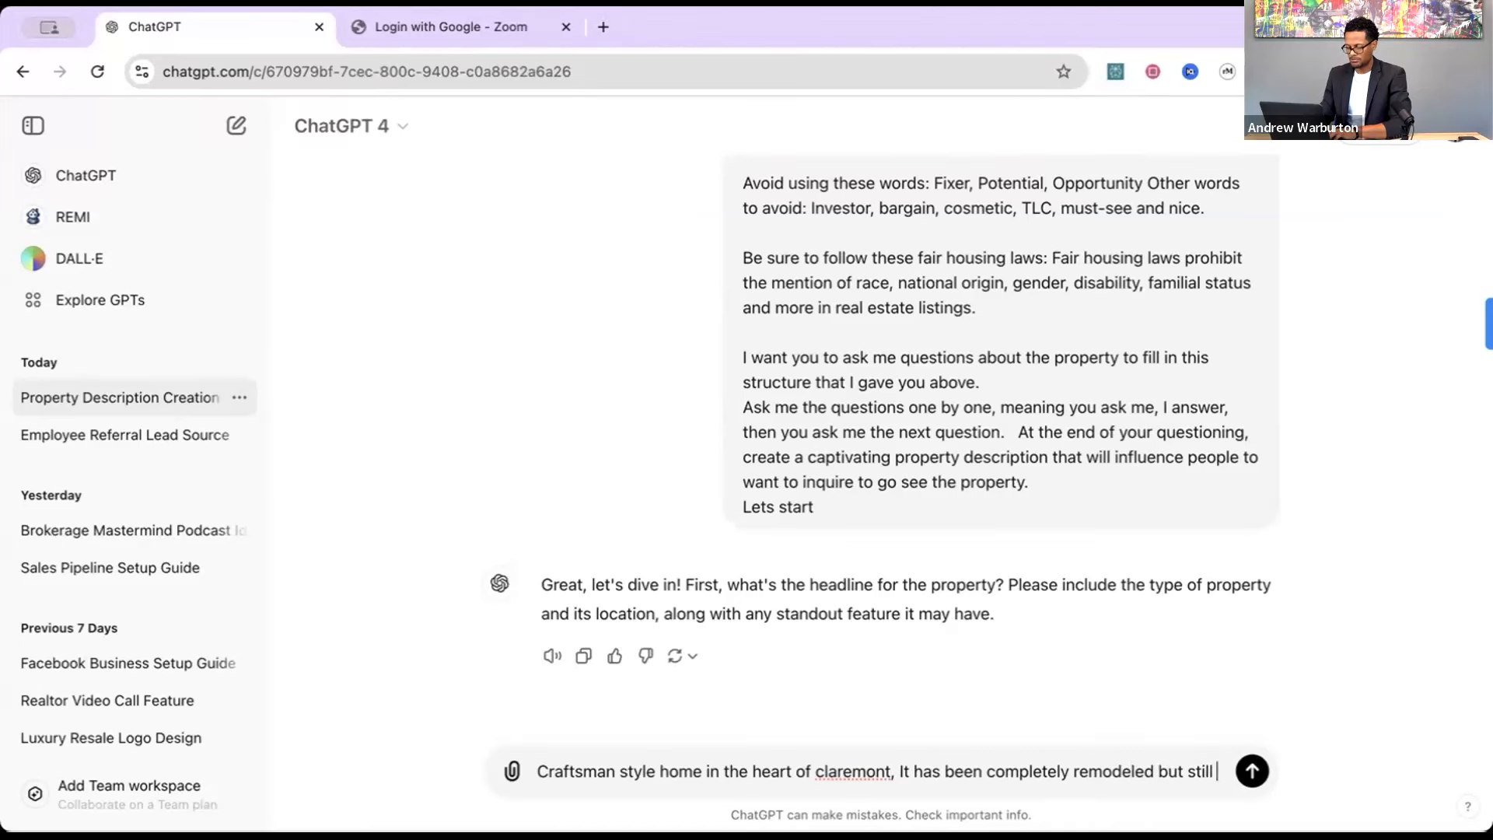
{"action": "type", "text": "shows off "}
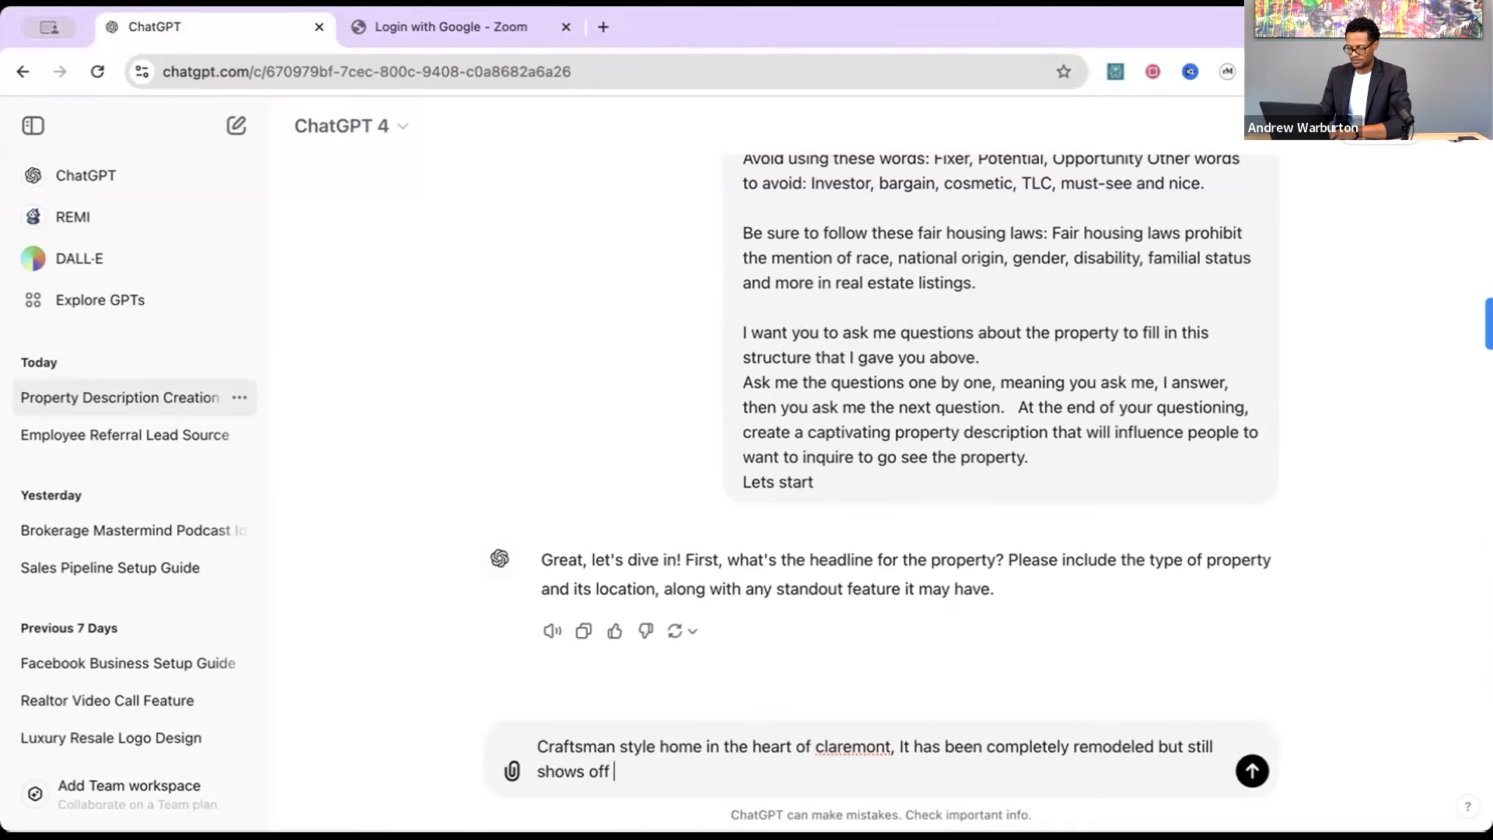
{"action": "type", "text": "the tradi"}
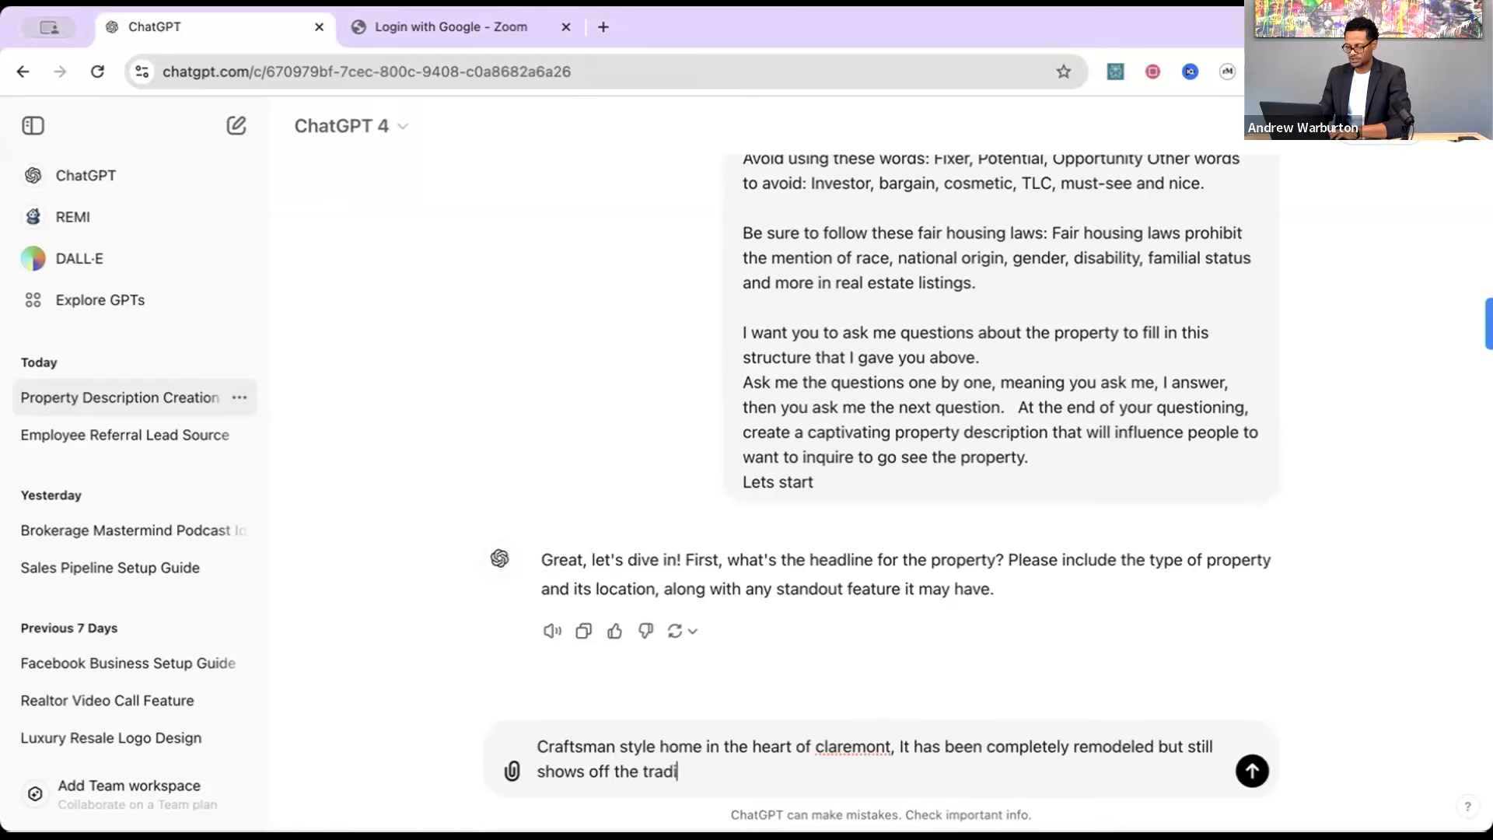
{"action": "type", "text": "tional styl"}
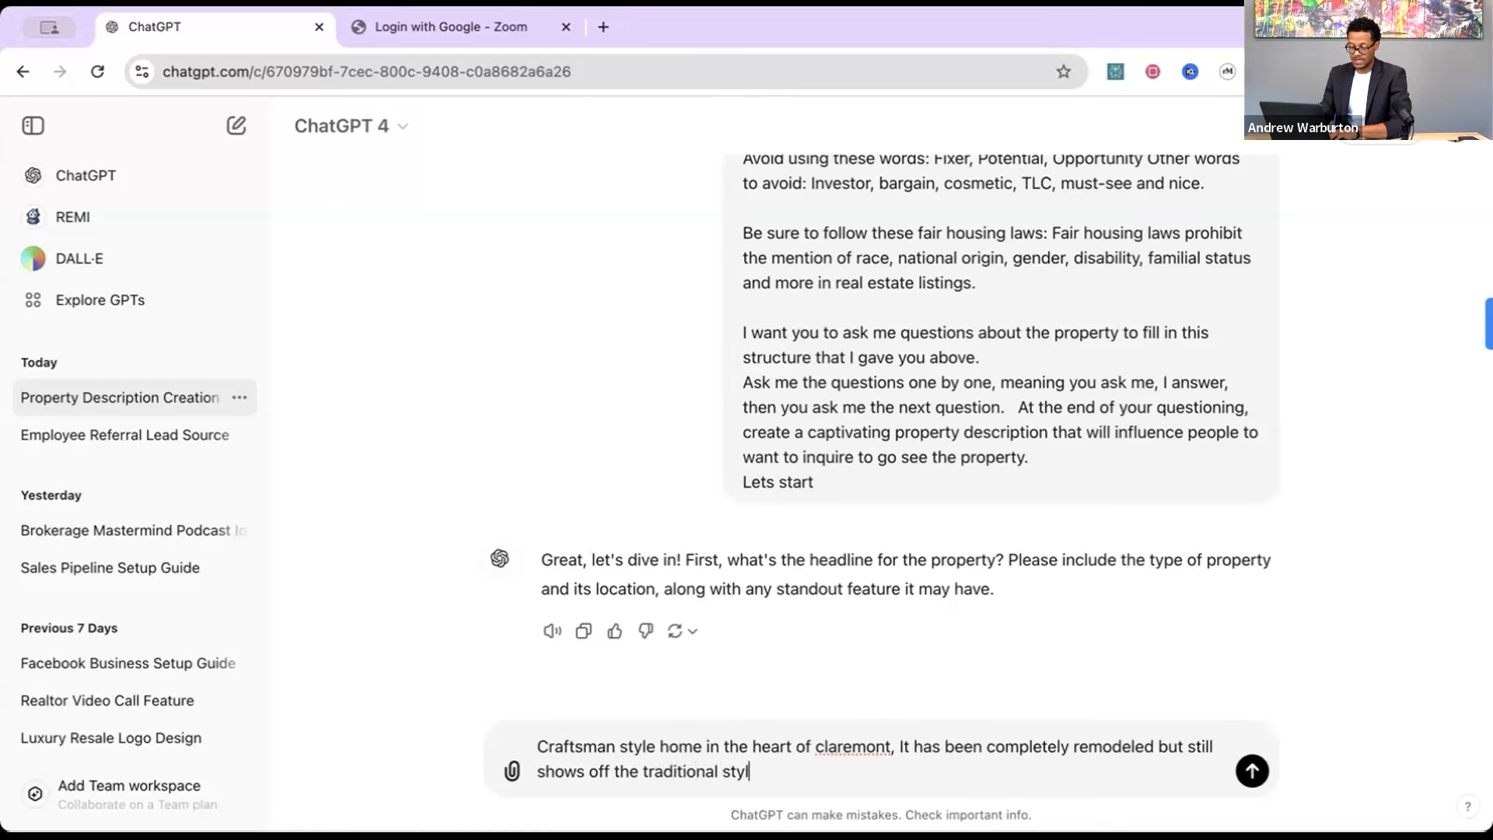
{"action": "type", "text": "e of it,"}
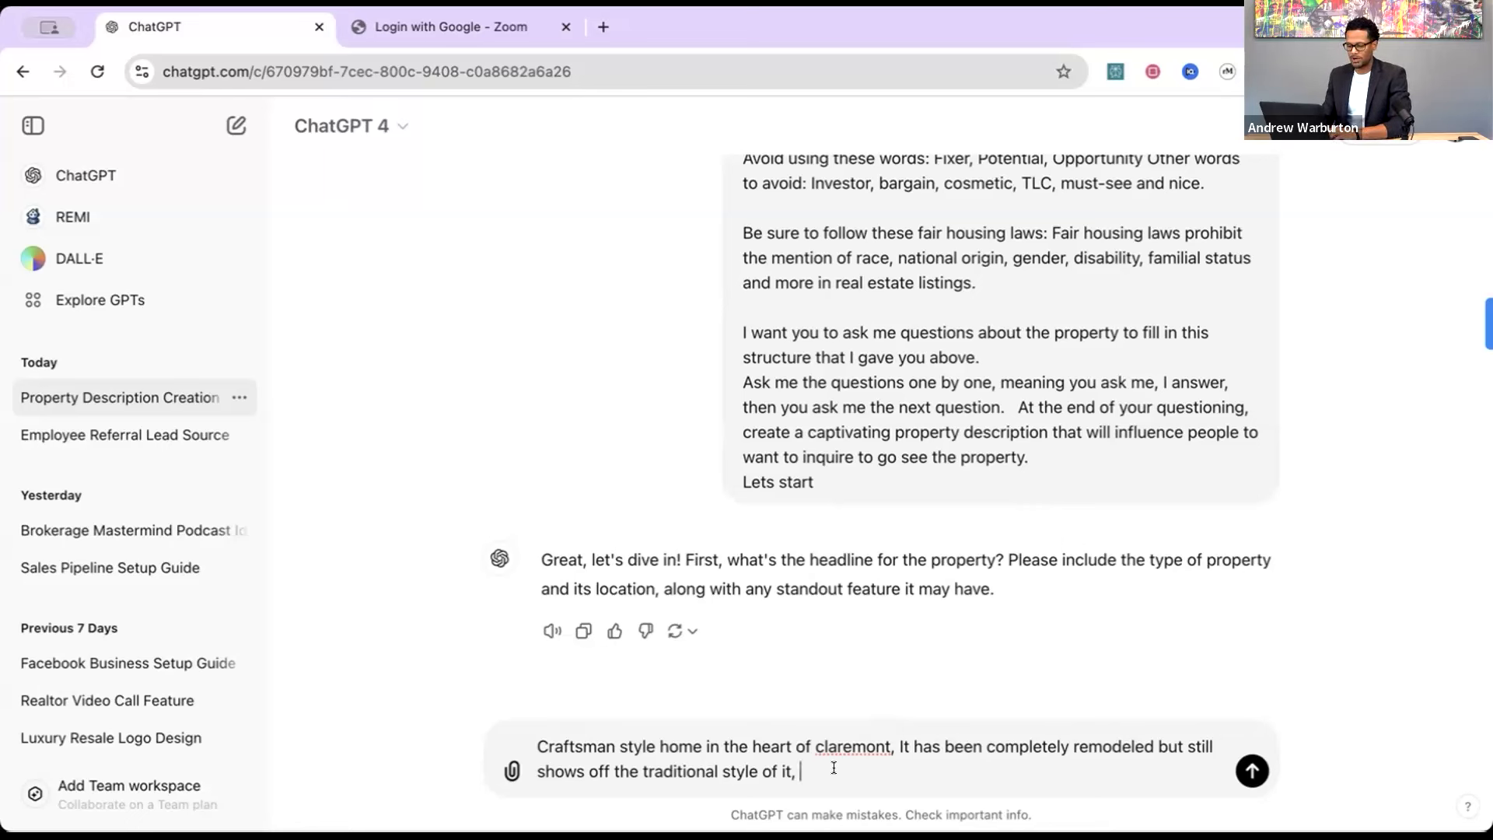
{"action": "key", "text": "BackSpace"}
{"action": "key", "text": "BackSpace"}
{"action": "key", "text": "BackSpace"}
{"action": "type", "text": "the home "}
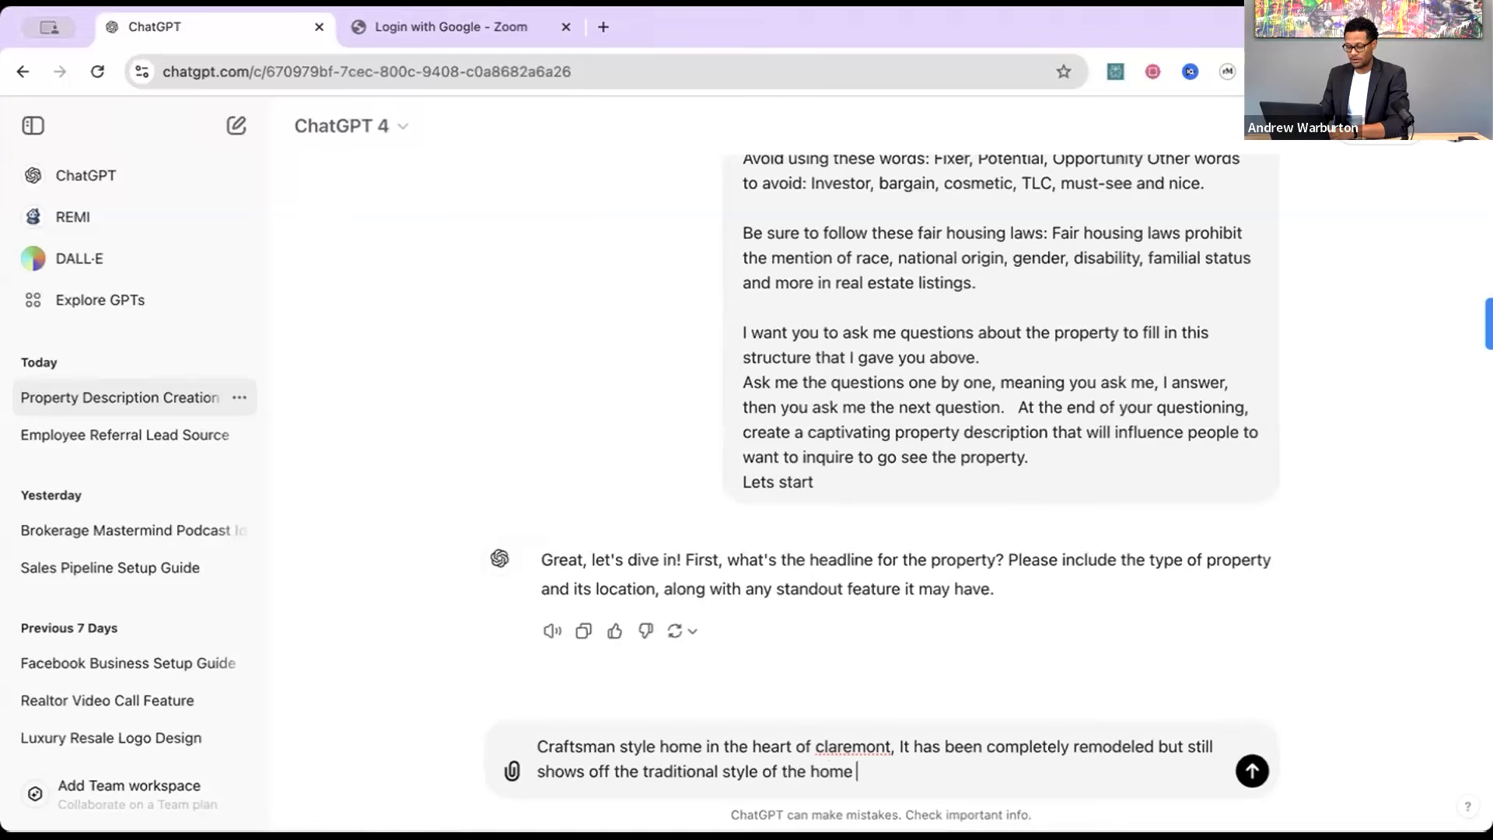
Add the reason "becuase the home was built in 1922" to the end of the answer.
{"action": "type", "text": "becuase the "}
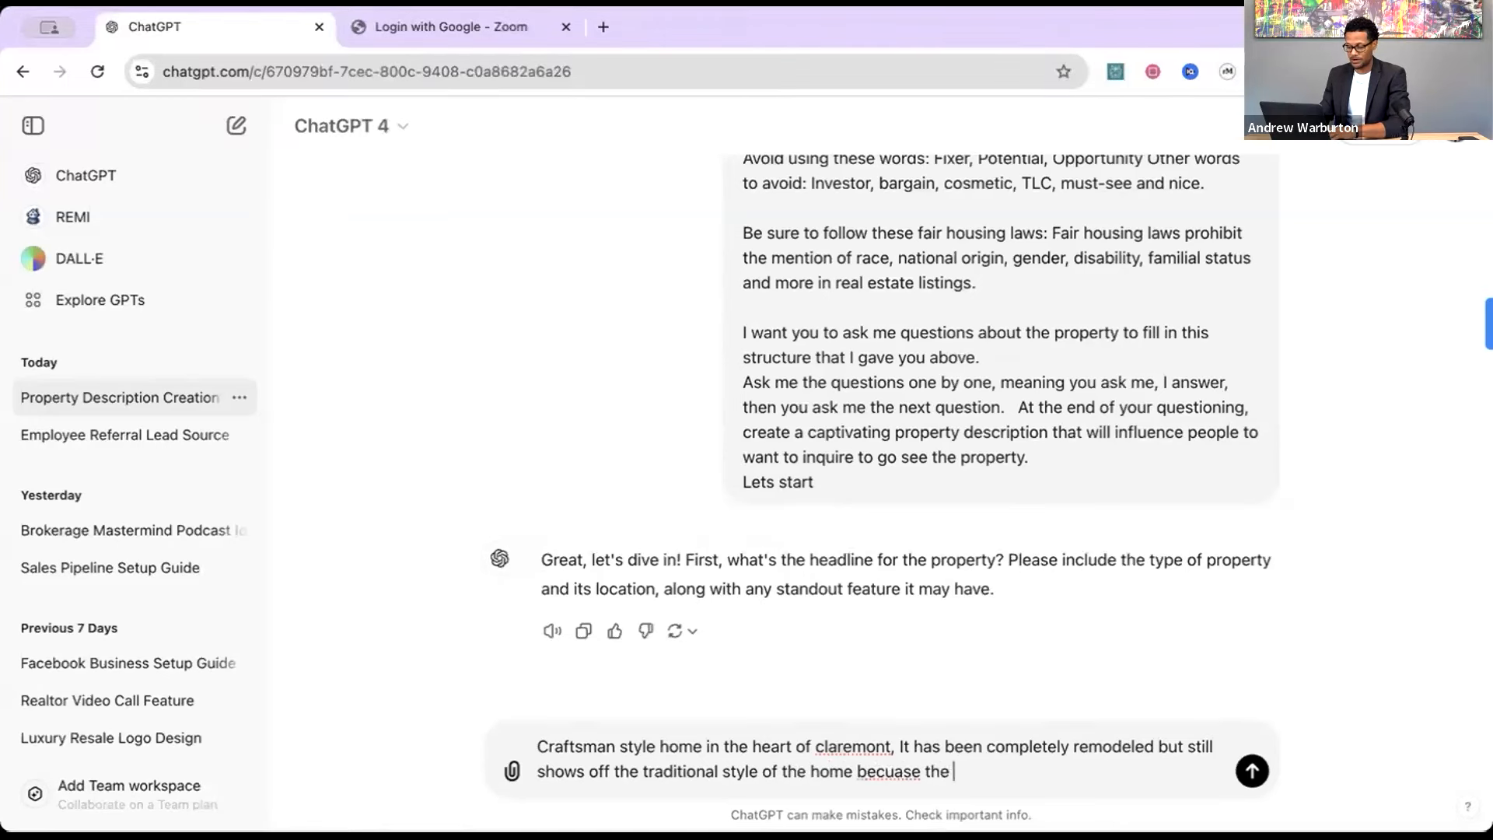
{"action": "type", "text": "home was bui"}
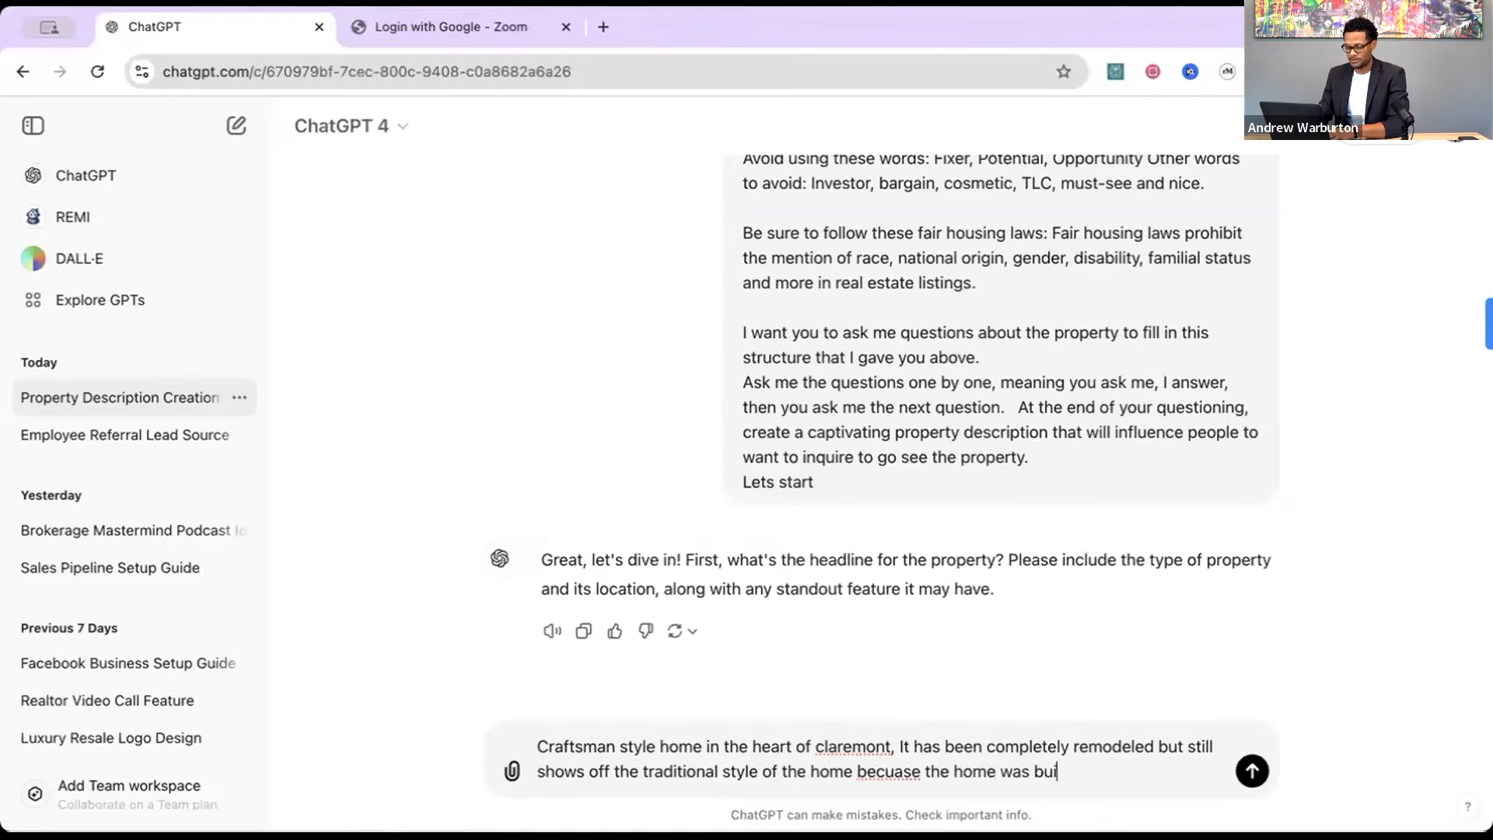
{"action": "type", "text": "lt in "}
{"action": "type", "text": "1022"}
{"action": "key", "text": "BackSpace"}
{"action": "key", "text": "BackSpace"}
{"action": "key", "text": "BackSpace"}
{"action": "type", "text": "0"}
{"action": "key", "text": "BackSpace"}
{"action": "type", "text": "922"}
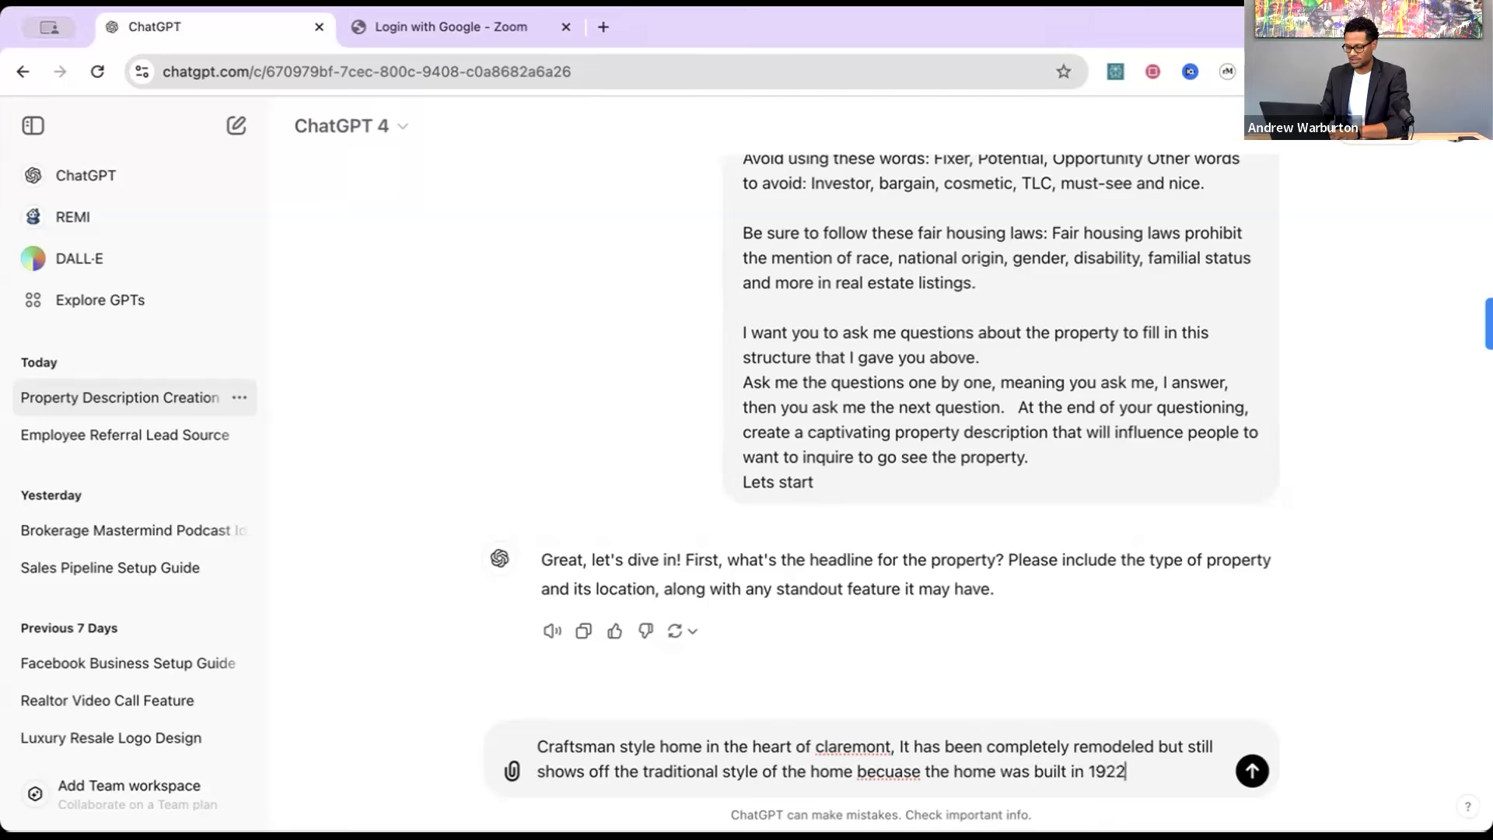
Finish the answer with ". It still have original flooring, along with brass doorknobs" and send it.
{"action": "type", "text": ". It st"}
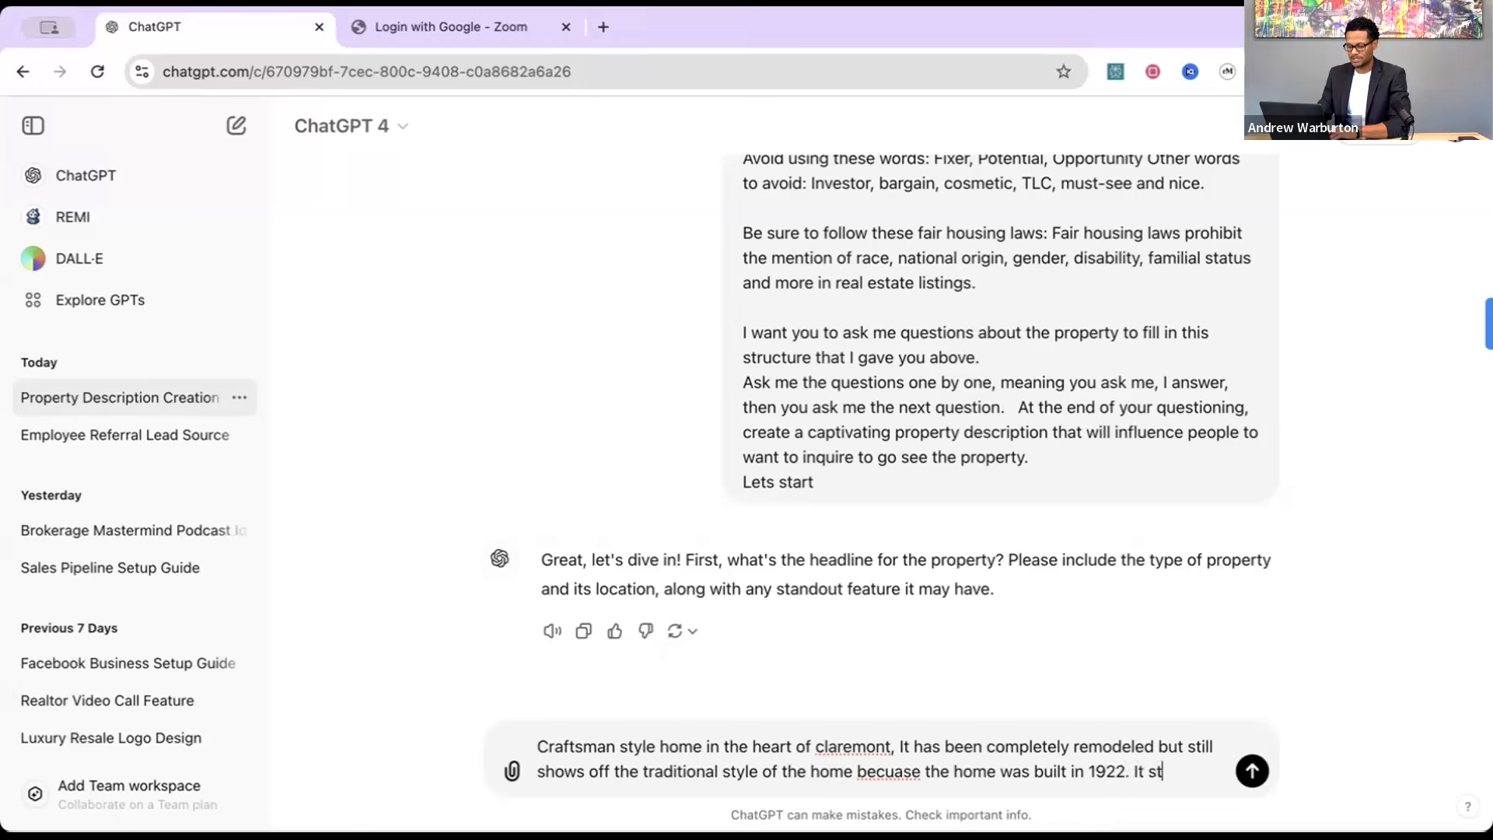
{"action": "type", "text": "ill have"}
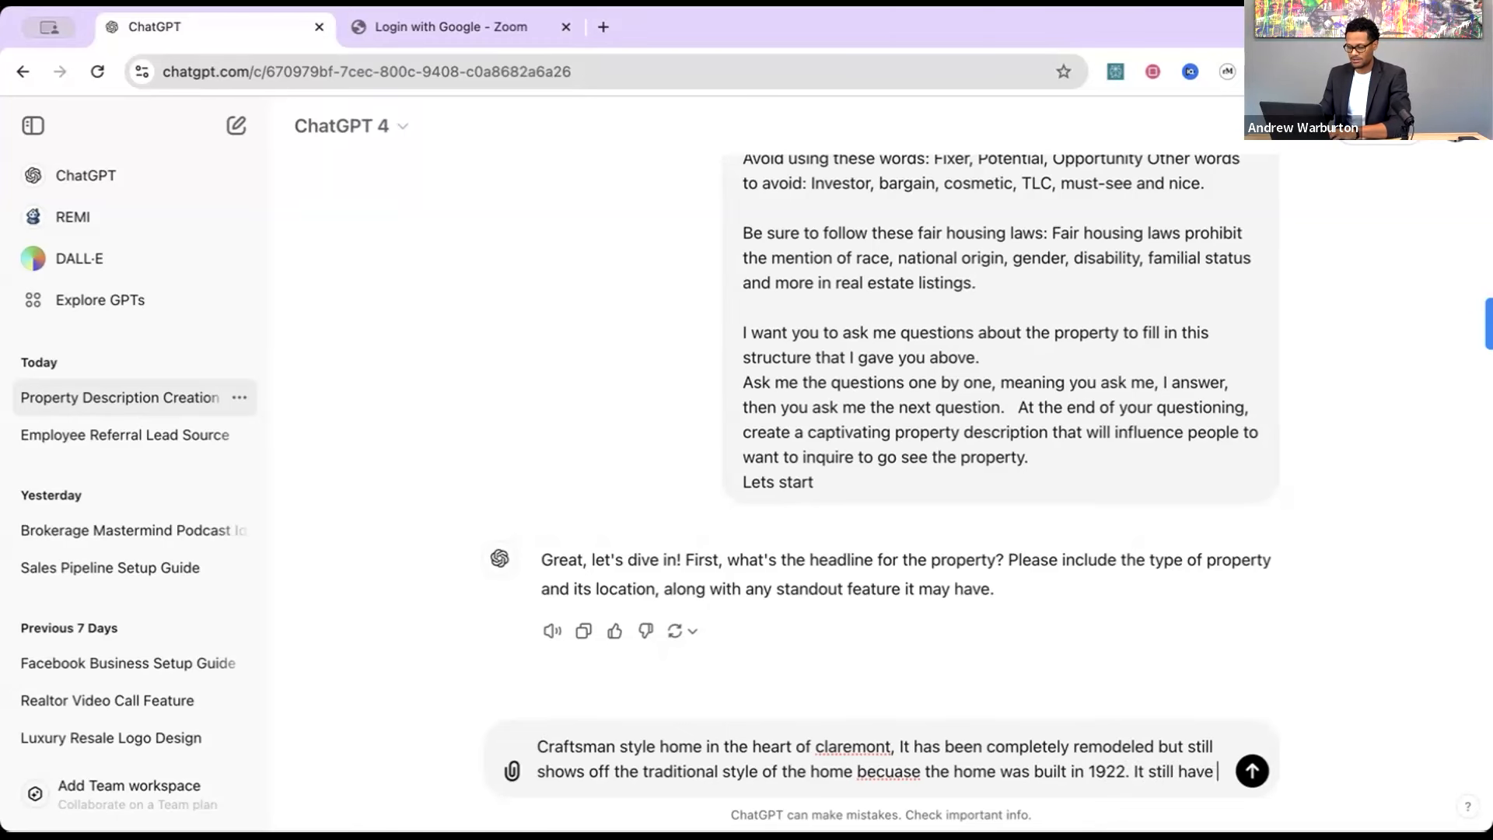
{"action": "type", "text": " original"}
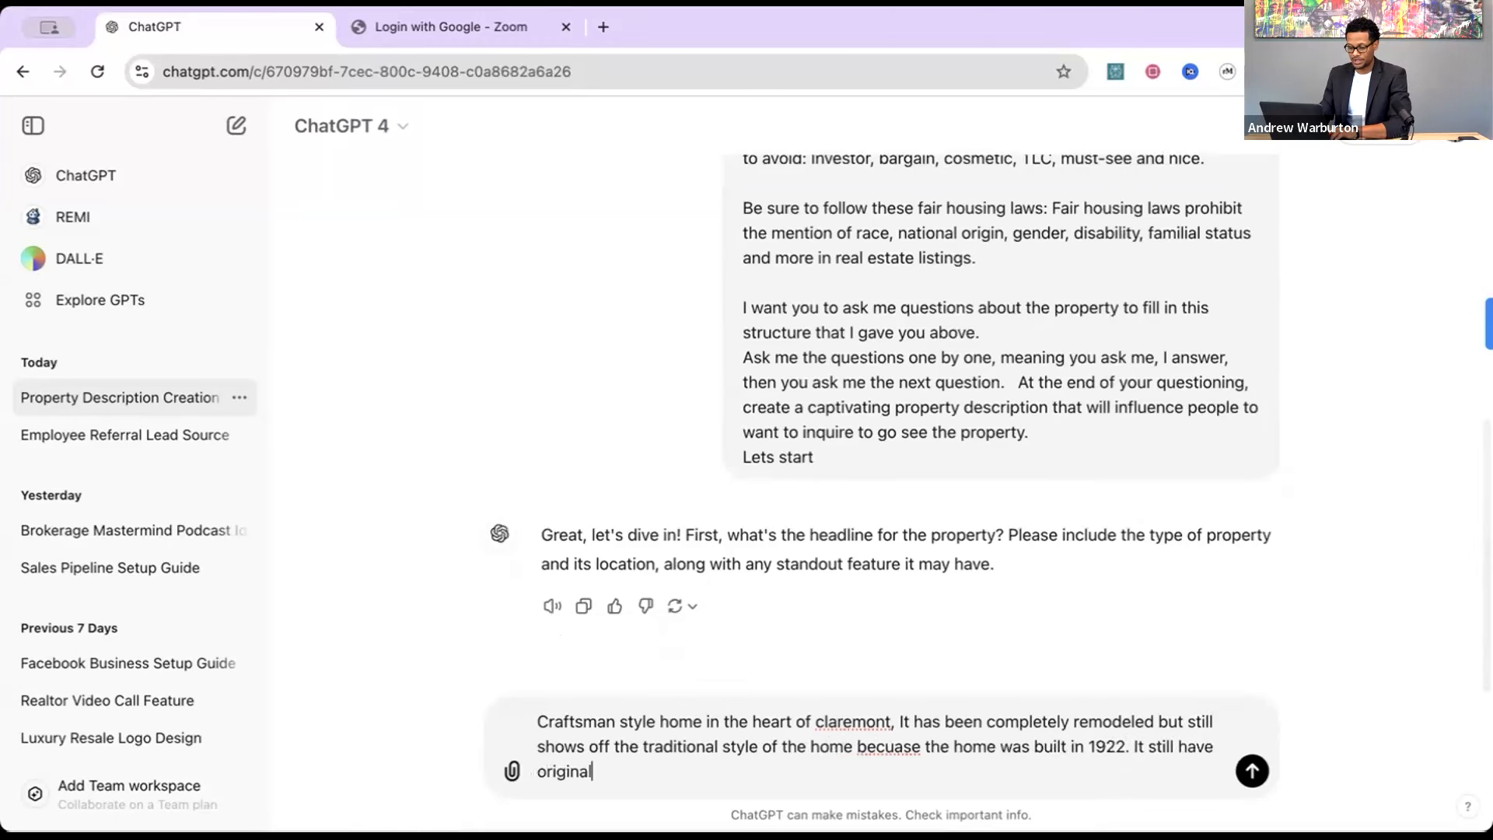
{"action": "type", "text": " flooring"}
{"action": "key", "text": "BackSpace"}
{"action": "key", "text": "BackSpace"}
{"action": "key", "text": "BackSpace"}
{"action": "key", "text": "BackSpace"}
{"action": "type", "text": "ring, "}
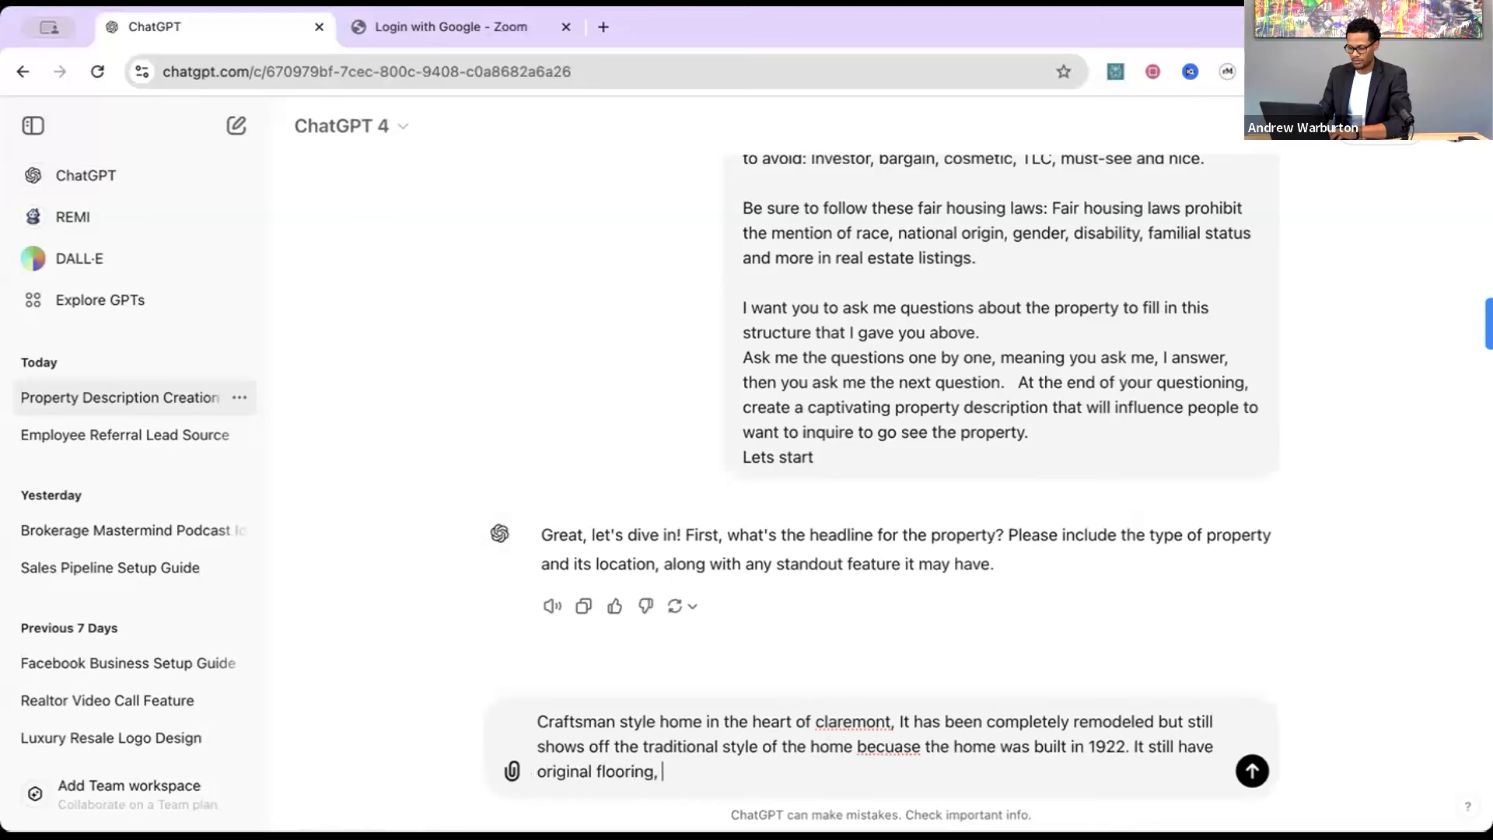
{"action": "type", "text": "along with"}
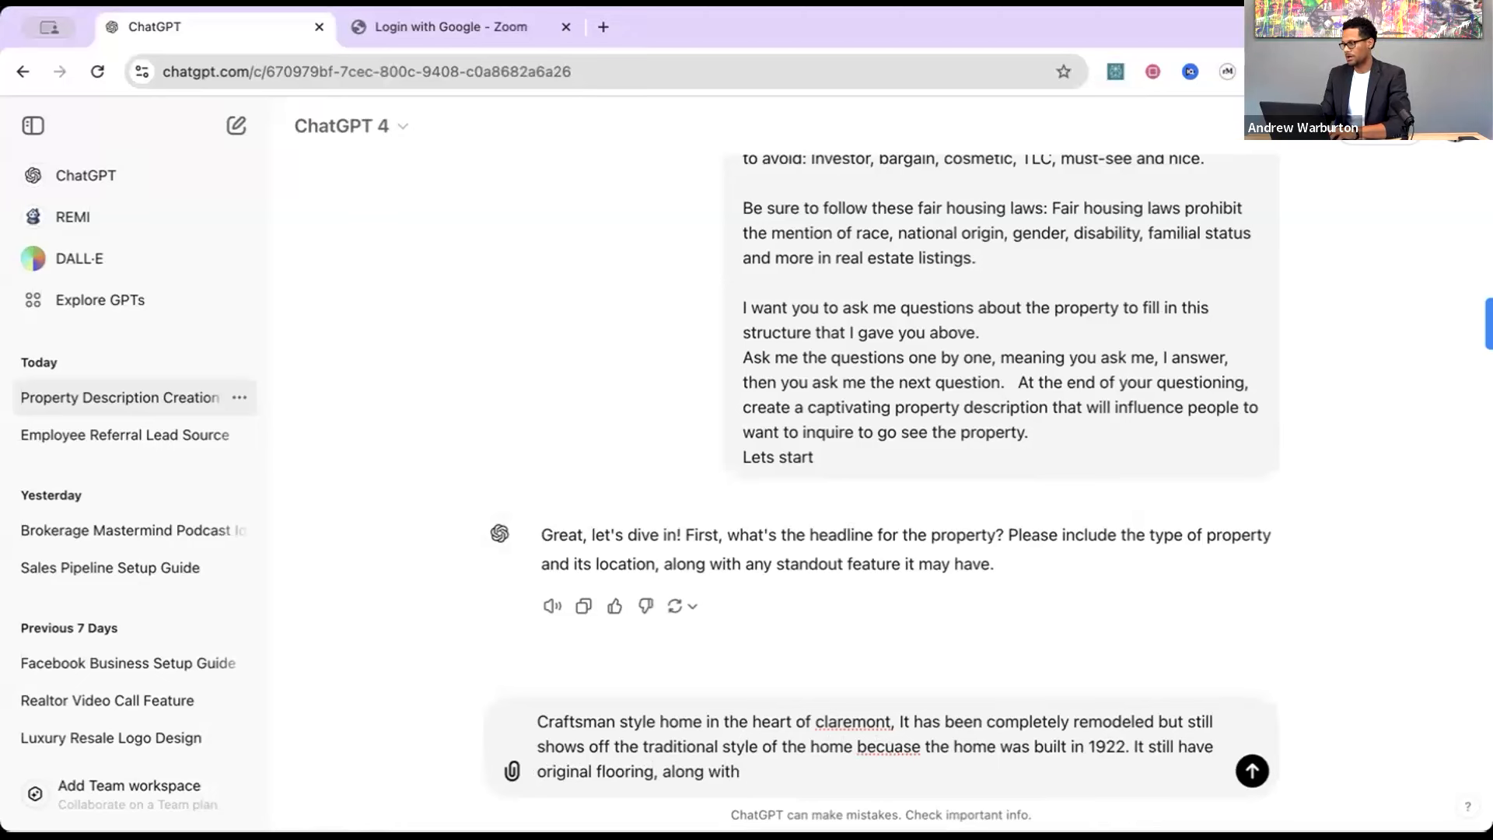
{"action": "type", "text": " brass doorknobs"}
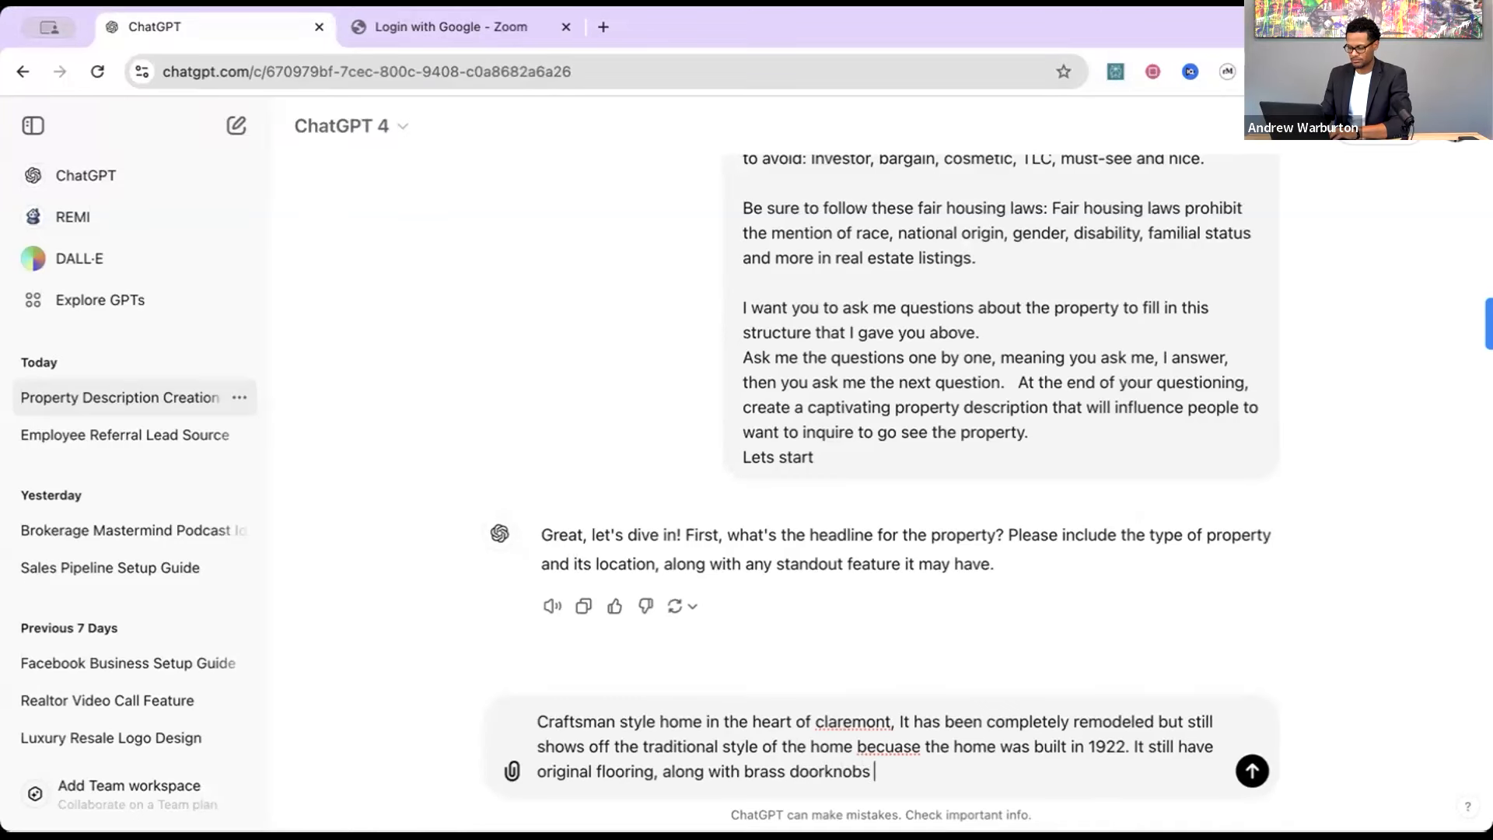
{"action": "key", "text": "Return"}
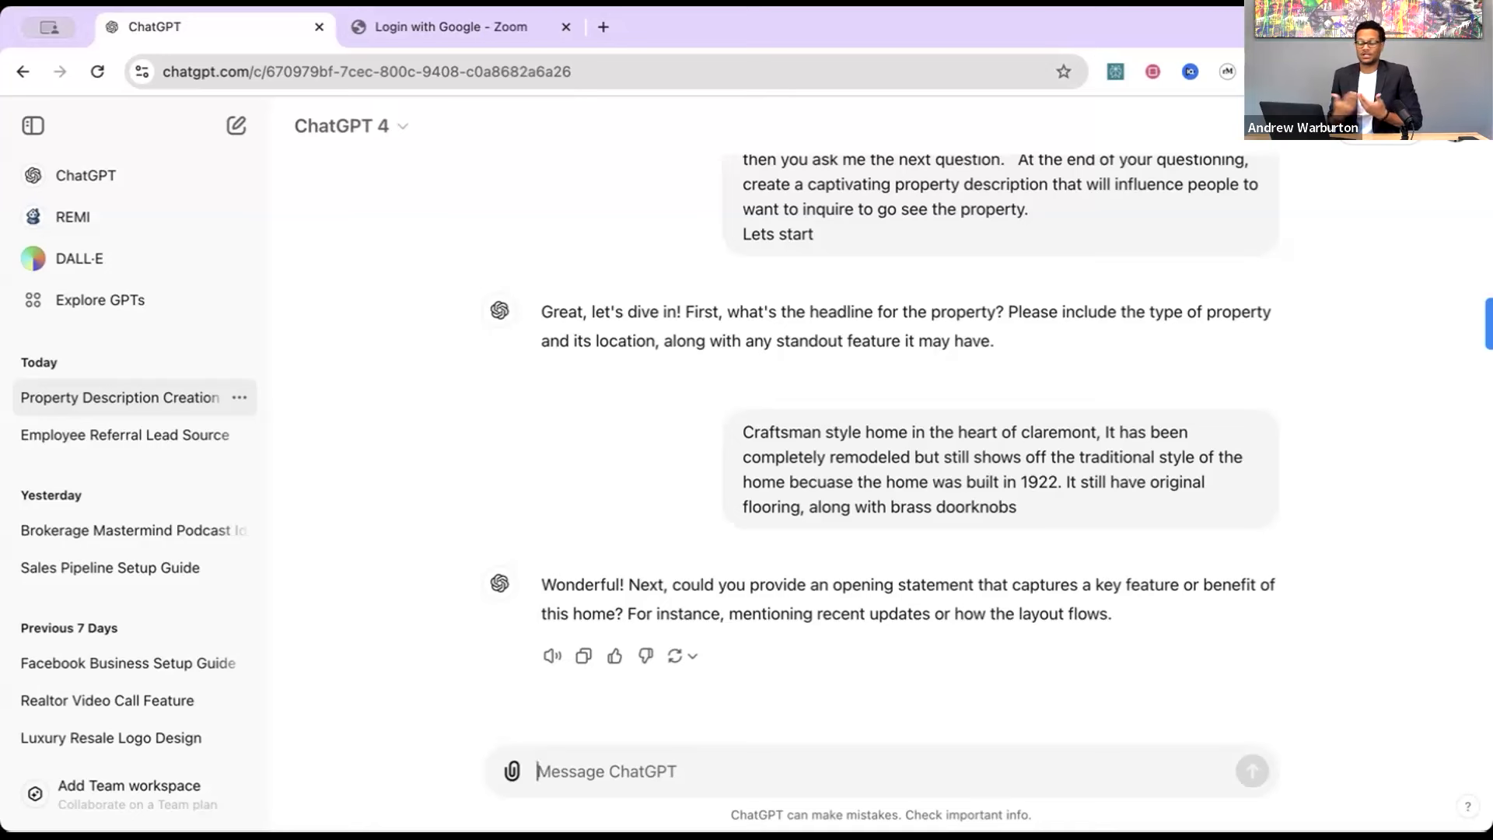
Send the reply "I dont know how to provide an opening statement, can you guide me through how to do that, in question form".
{"action": "type", "text": "I"}
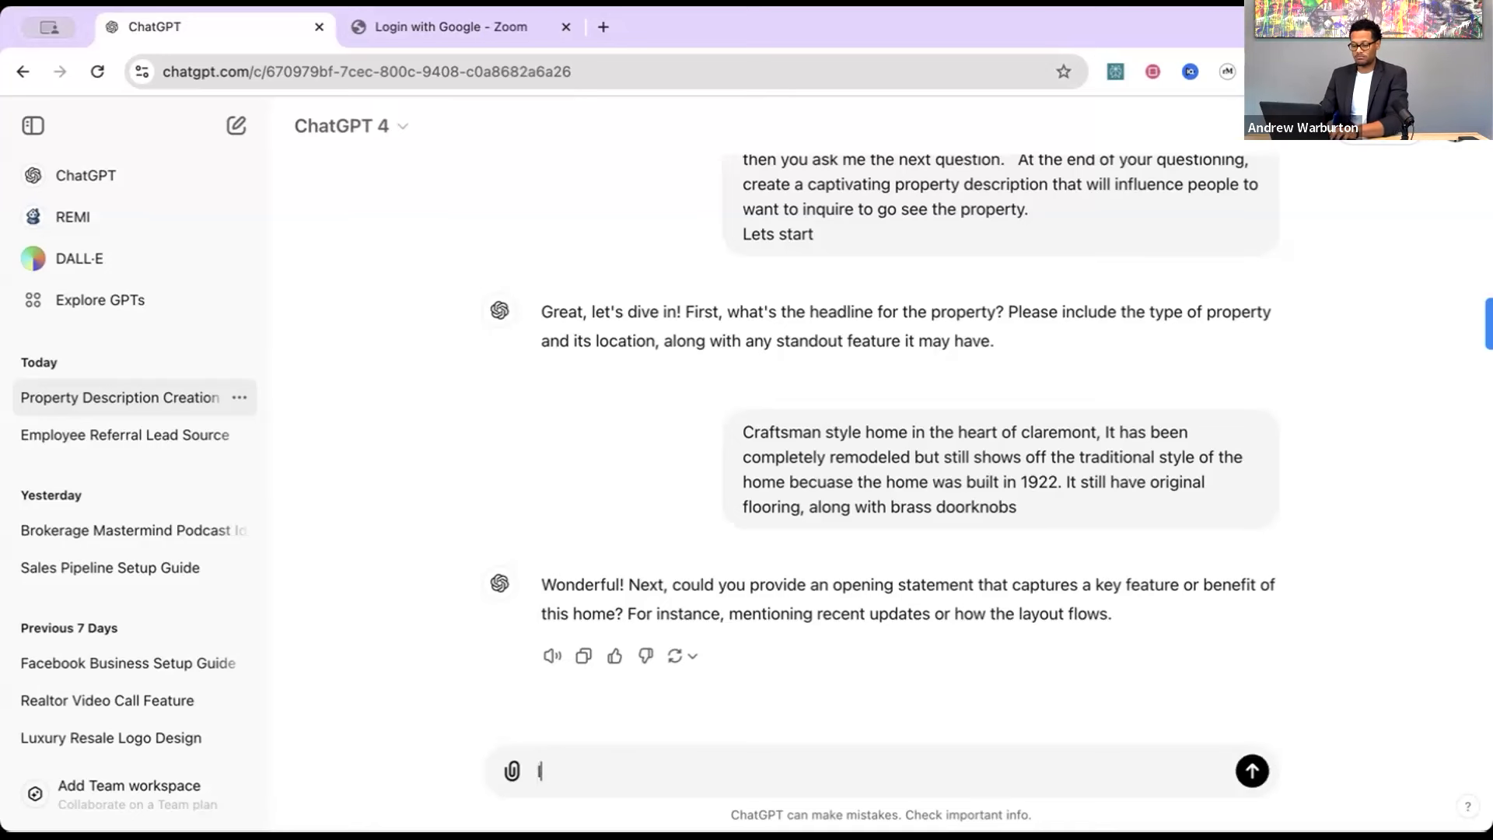
{"action": "type", "text": " dont know how to "}
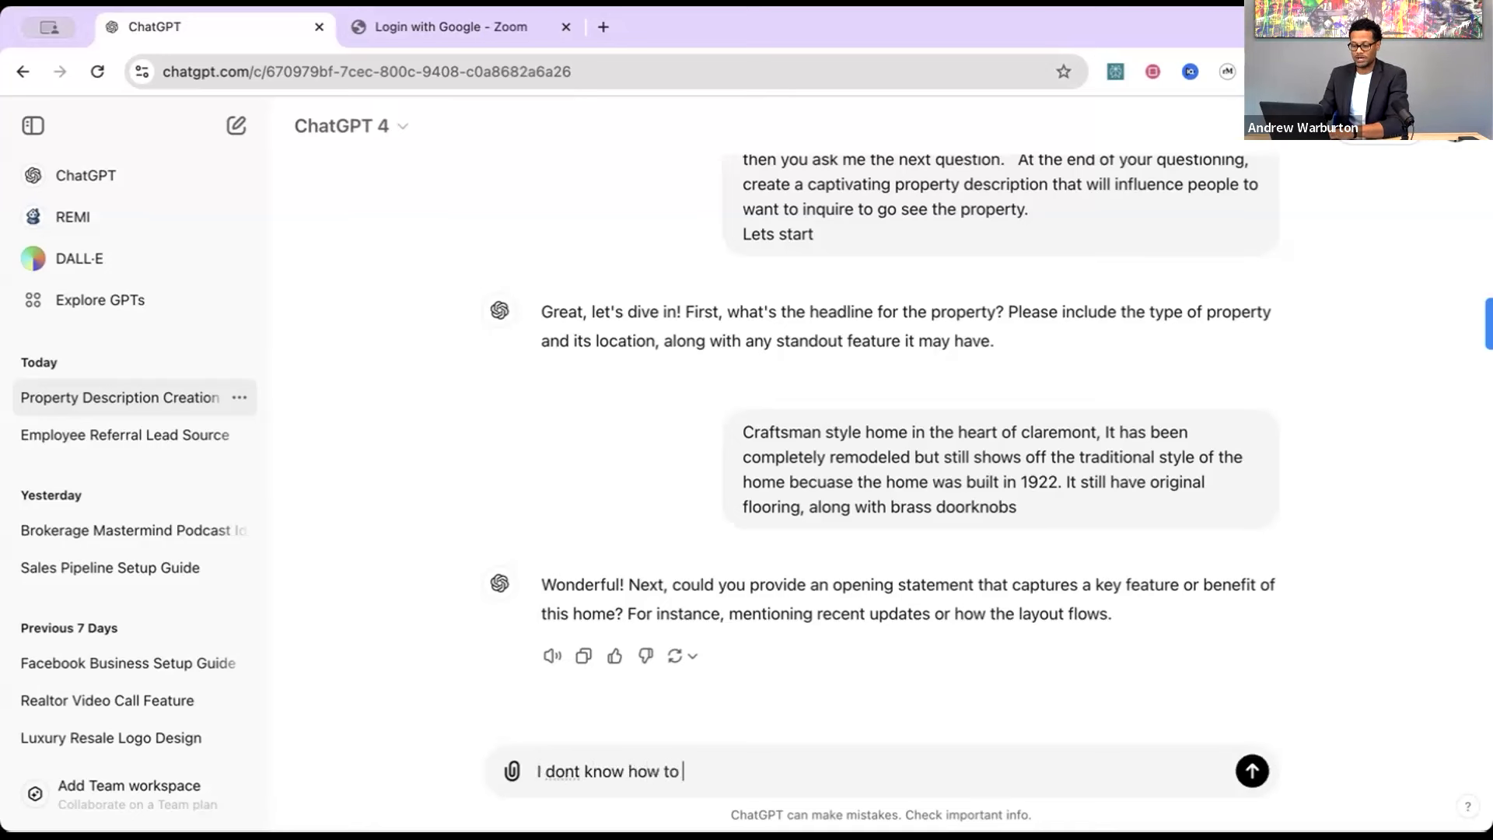
{"action": "type", "text": "provide an o"}
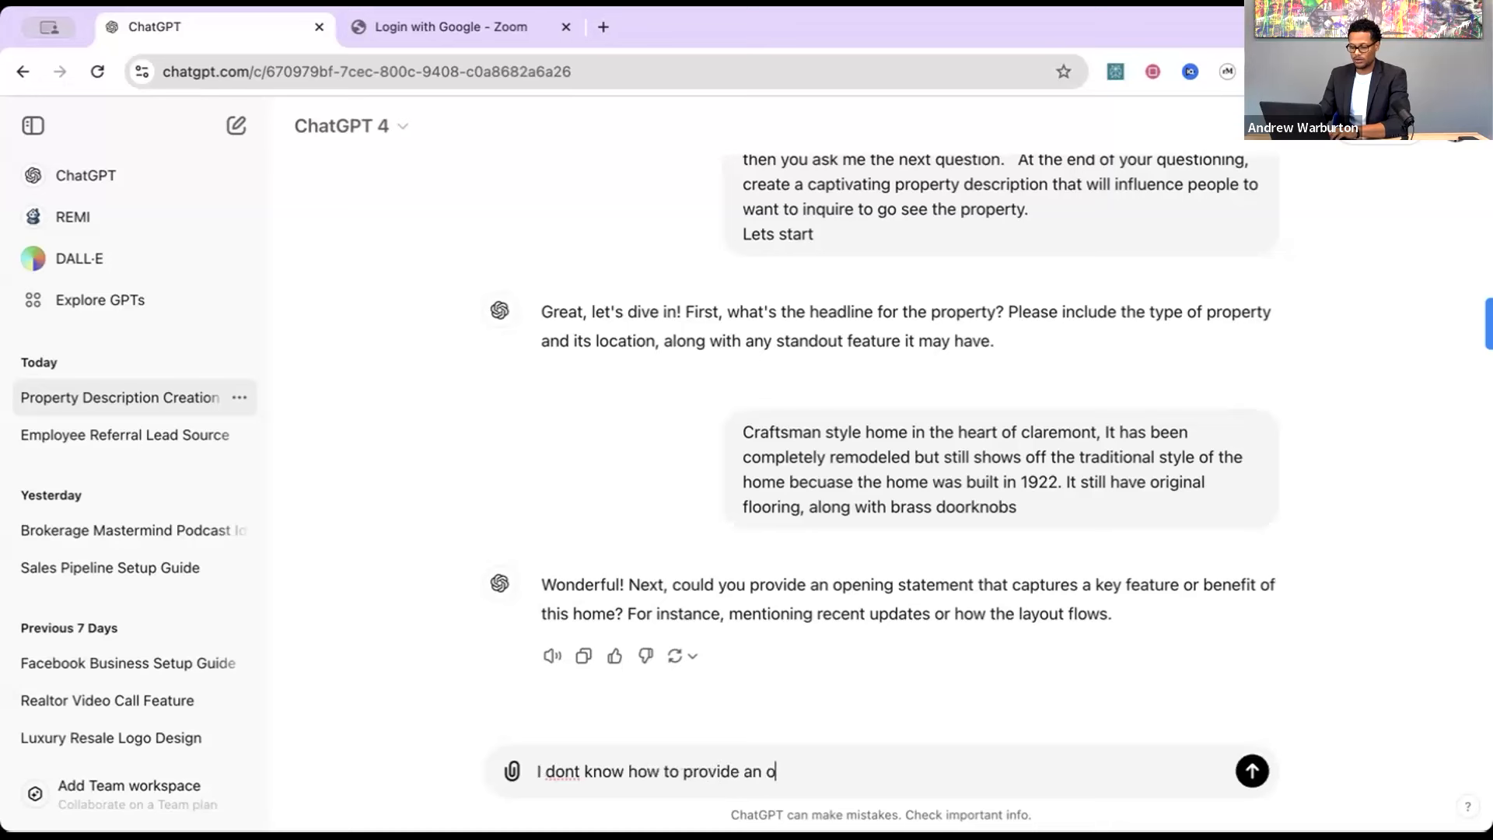
{"action": "type", "text": "pening statement"}
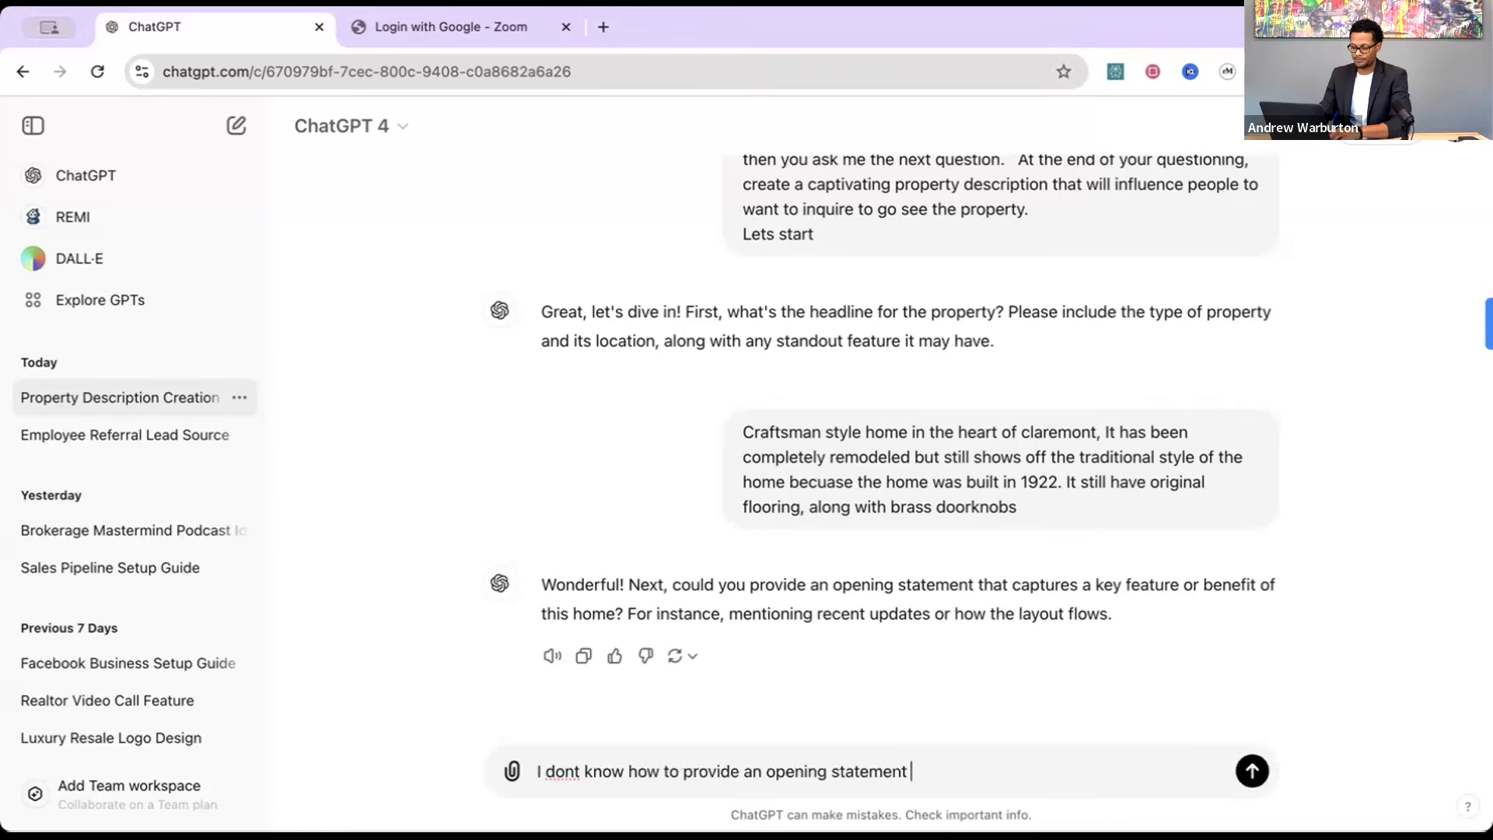
{"action": "type", "text": ", can you"}
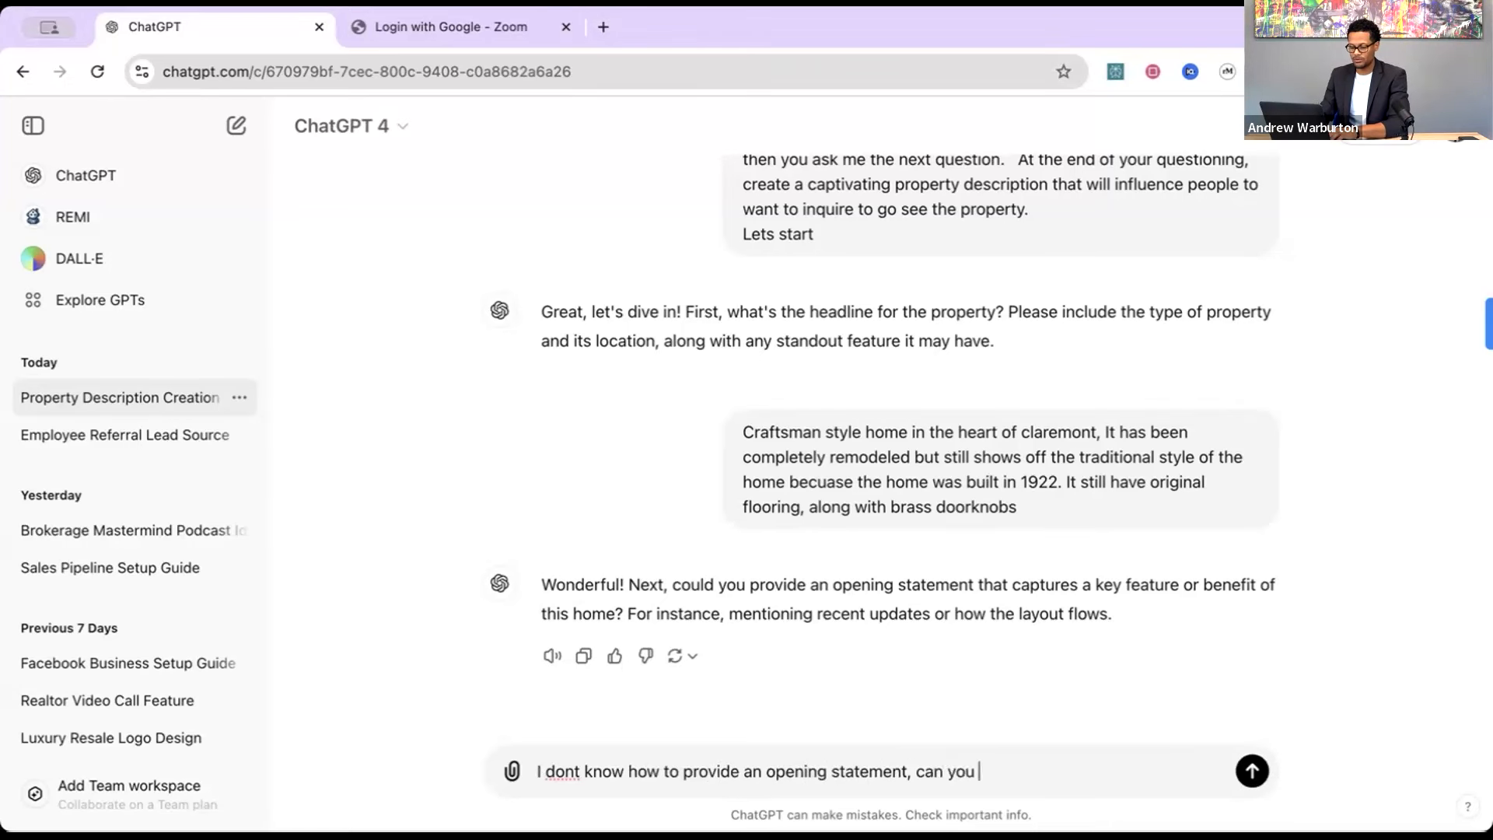
{"action": "type", "text": " guide me throug"}
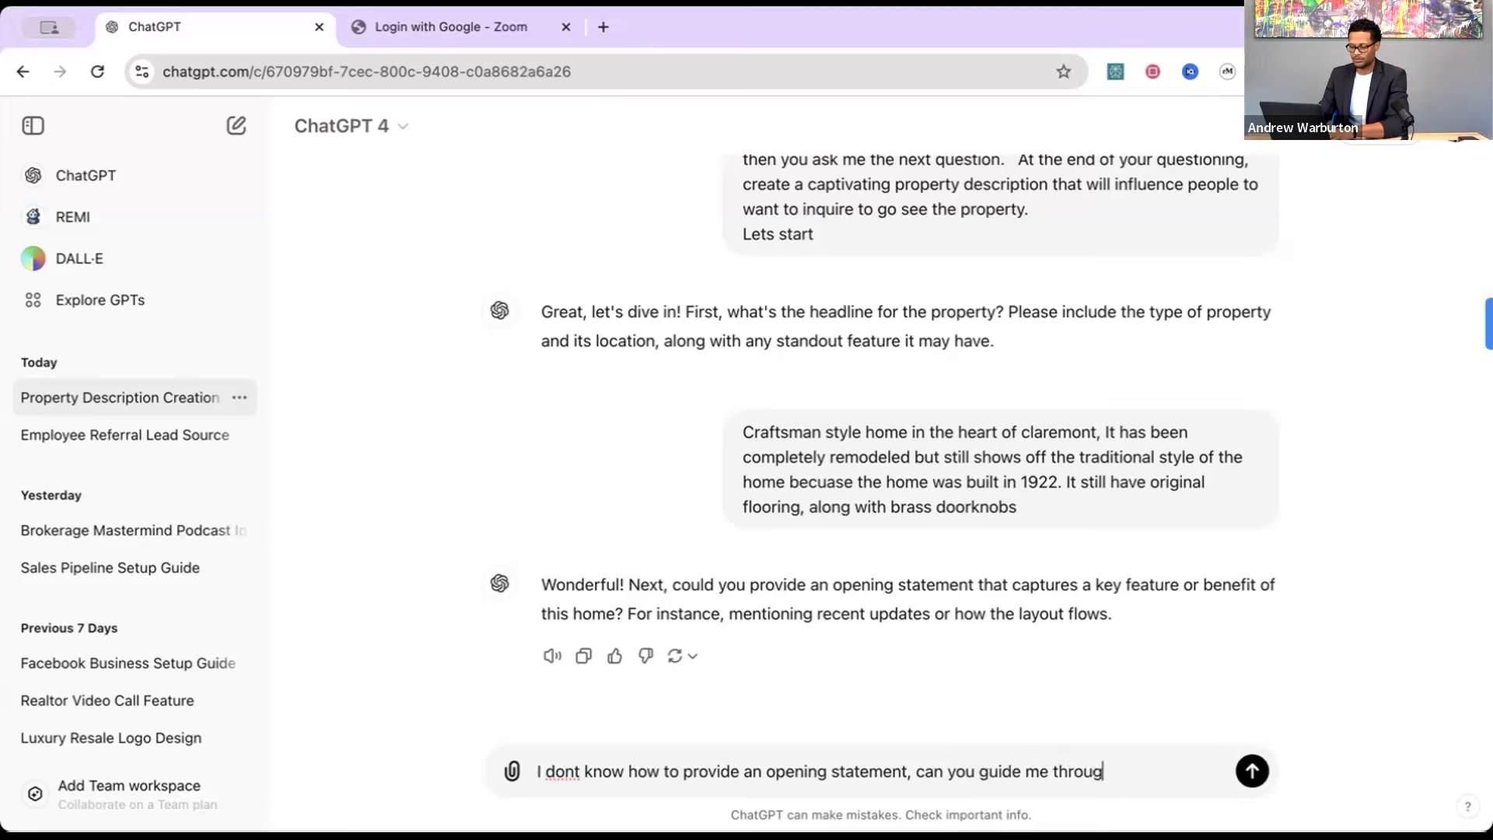
{"action": "type", "text": "h how to do "}
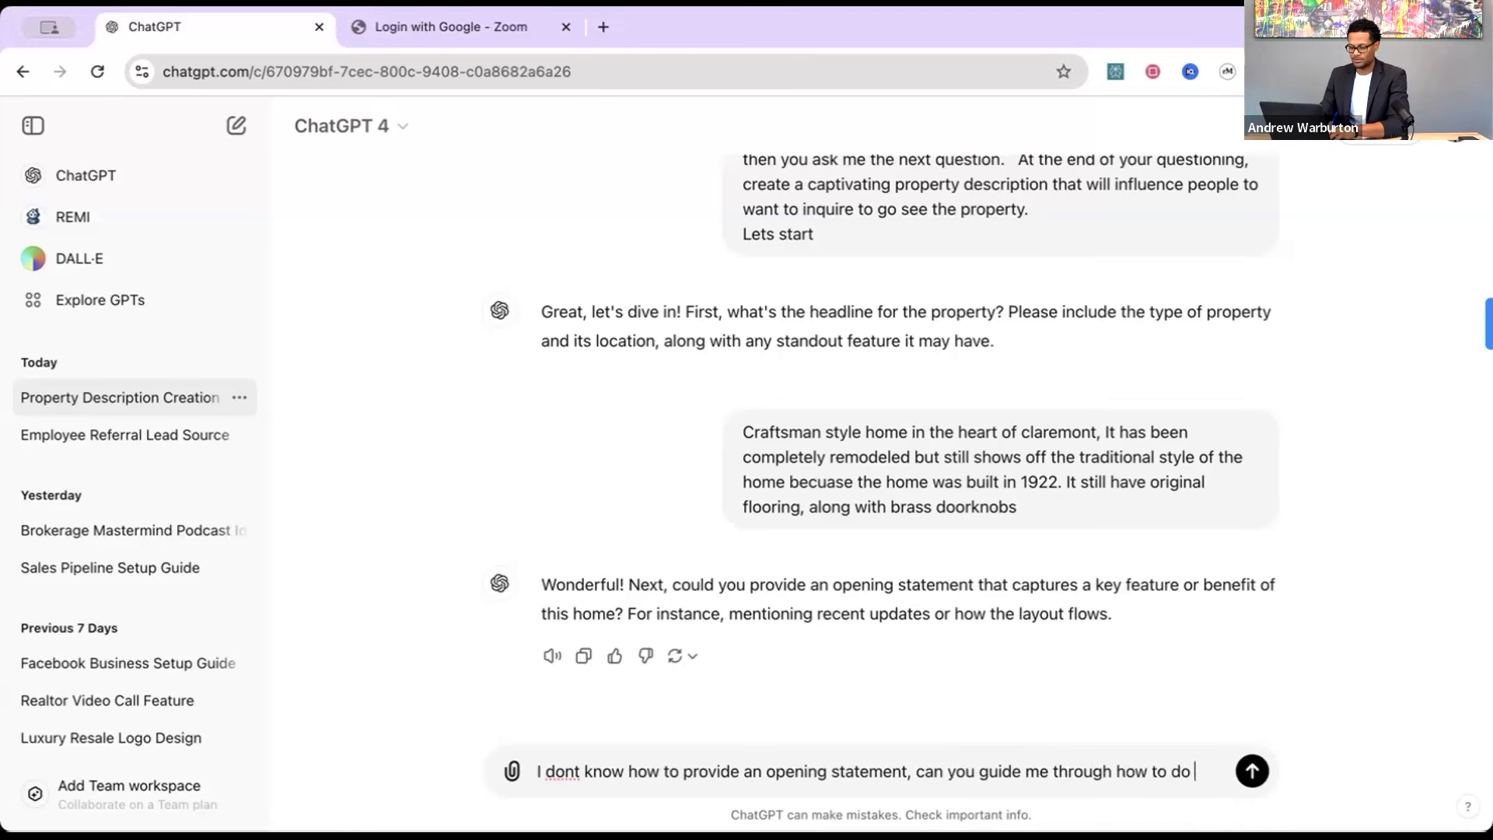
{"action": "type", "text": "that, in question fo"}
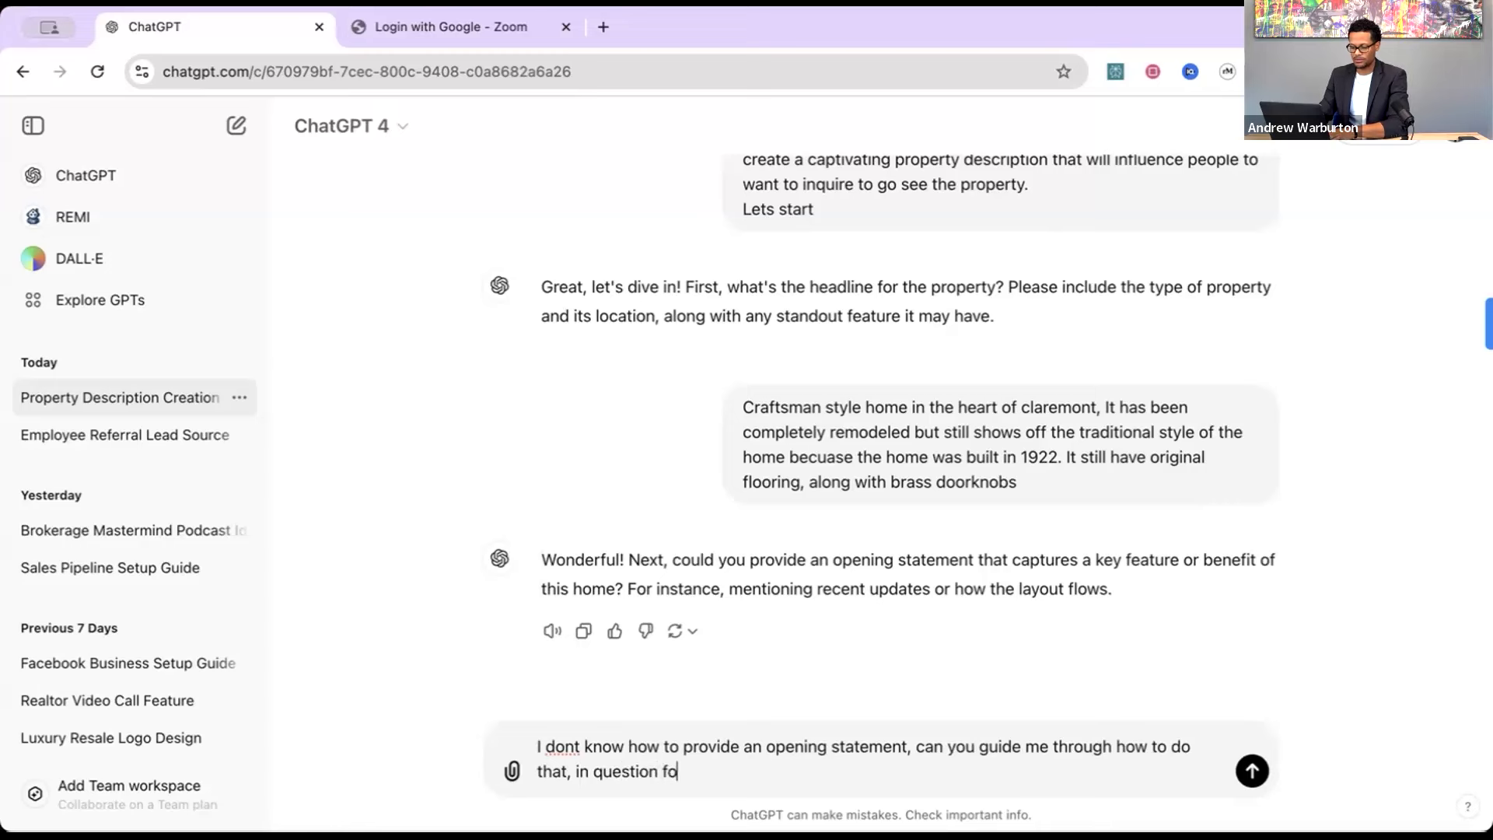
{"action": "type", "text": "rm"}
{"action": "key", "text": "Return"}
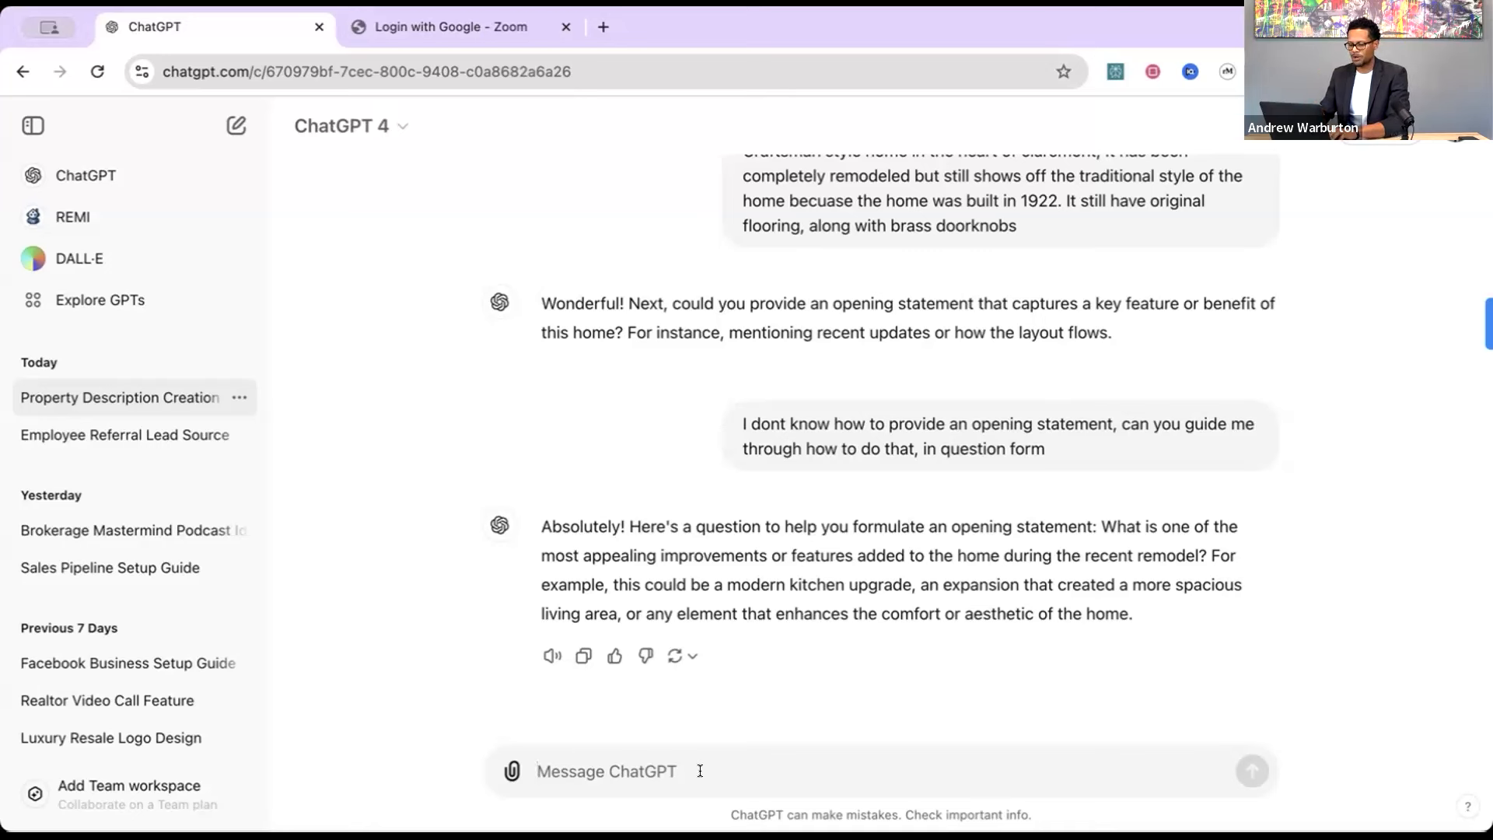
Begin the answer about the remodel with "There has been a new roof put onto it it. It has solar panels, and".
{"action": "type", "text": "There has h"}
{"action": "key", "text": "BackSpace"}
{"action": "type", "text": "been a new roof put oi"}
{"action": "key", "text": "BackSpace"}
{"action": "type", "text": "nto it it. It has solar panels, and"}
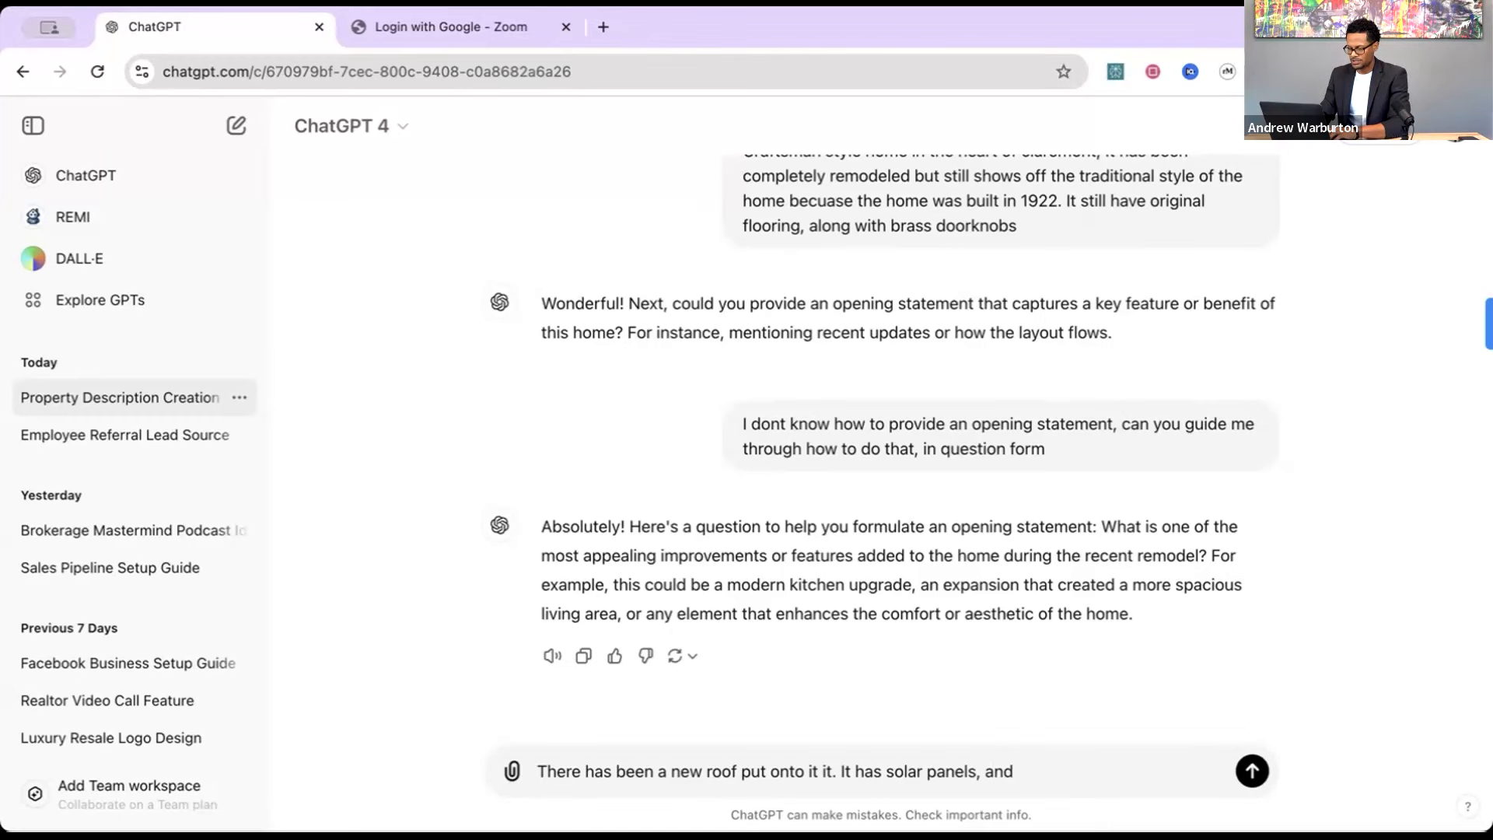
Finish the answer with "kicthen has been completely remodeled, and theres an ADU in the back that has all of its permits" and send it.
{"action": "type", "text": " kicthen "}
{"action": "type", "text": "has been comp"}
{"action": "type", "text": "letely rem"}
{"action": "type", "text": "odeled, and "}
{"action": "type", "text": "theres an AD"}
{"action": "type", "text": "U in the back"}
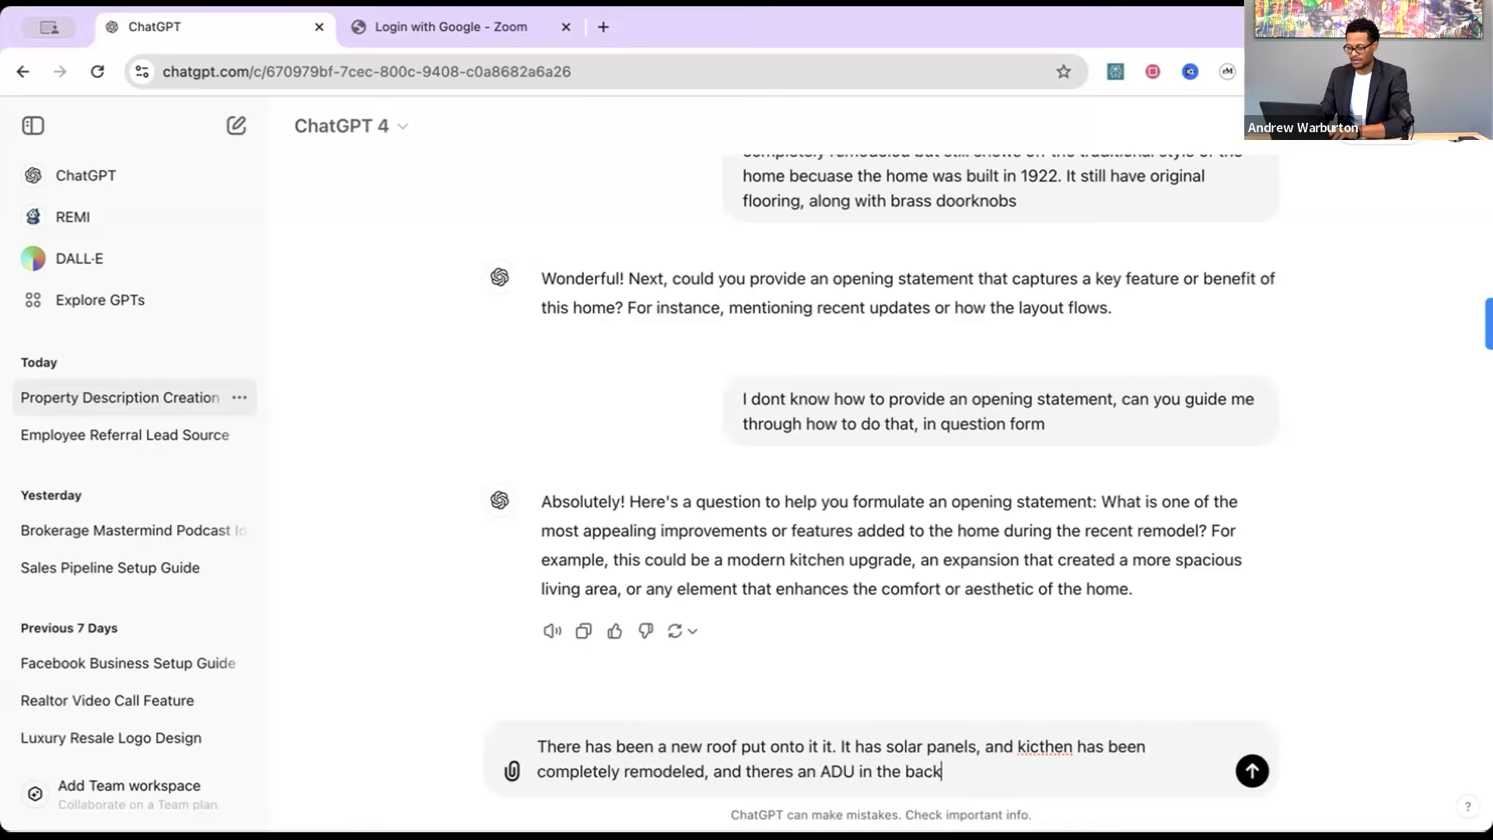
{"action": "type", "text": " that has al"}
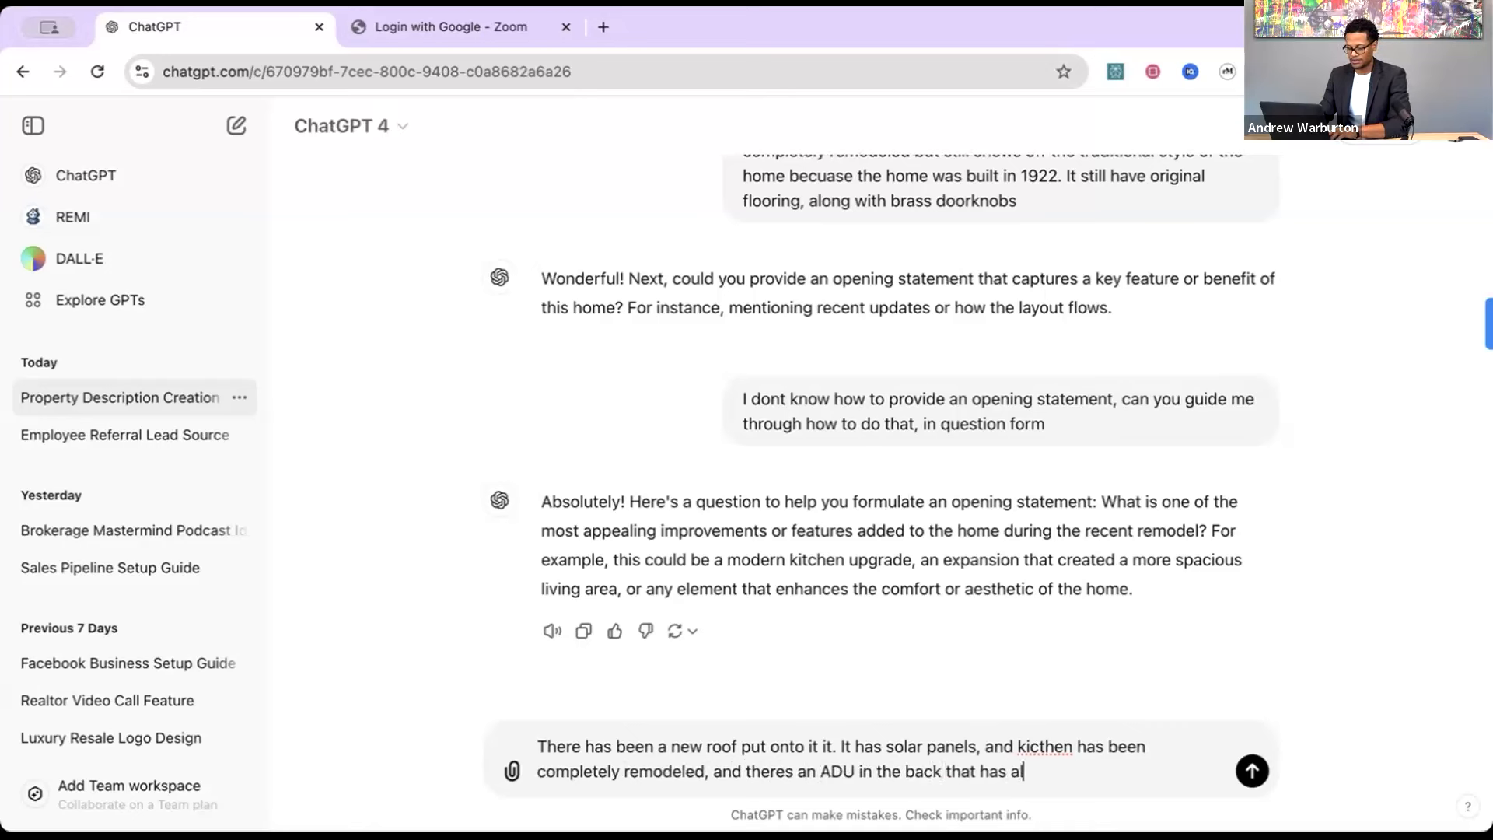
{"action": "type", "text": "l of its permits"}
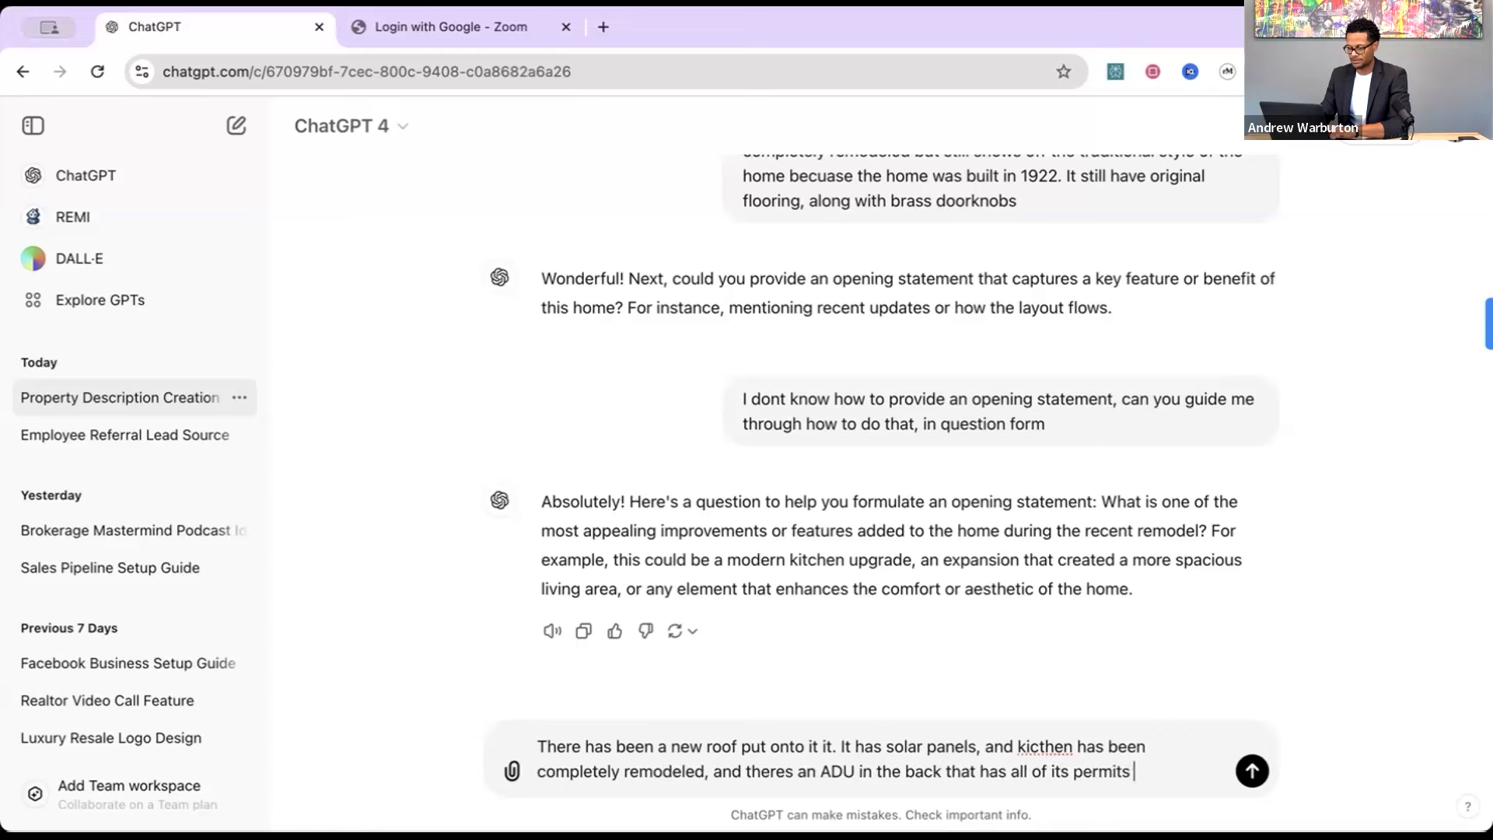
{"action": "key", "text": "Return"}
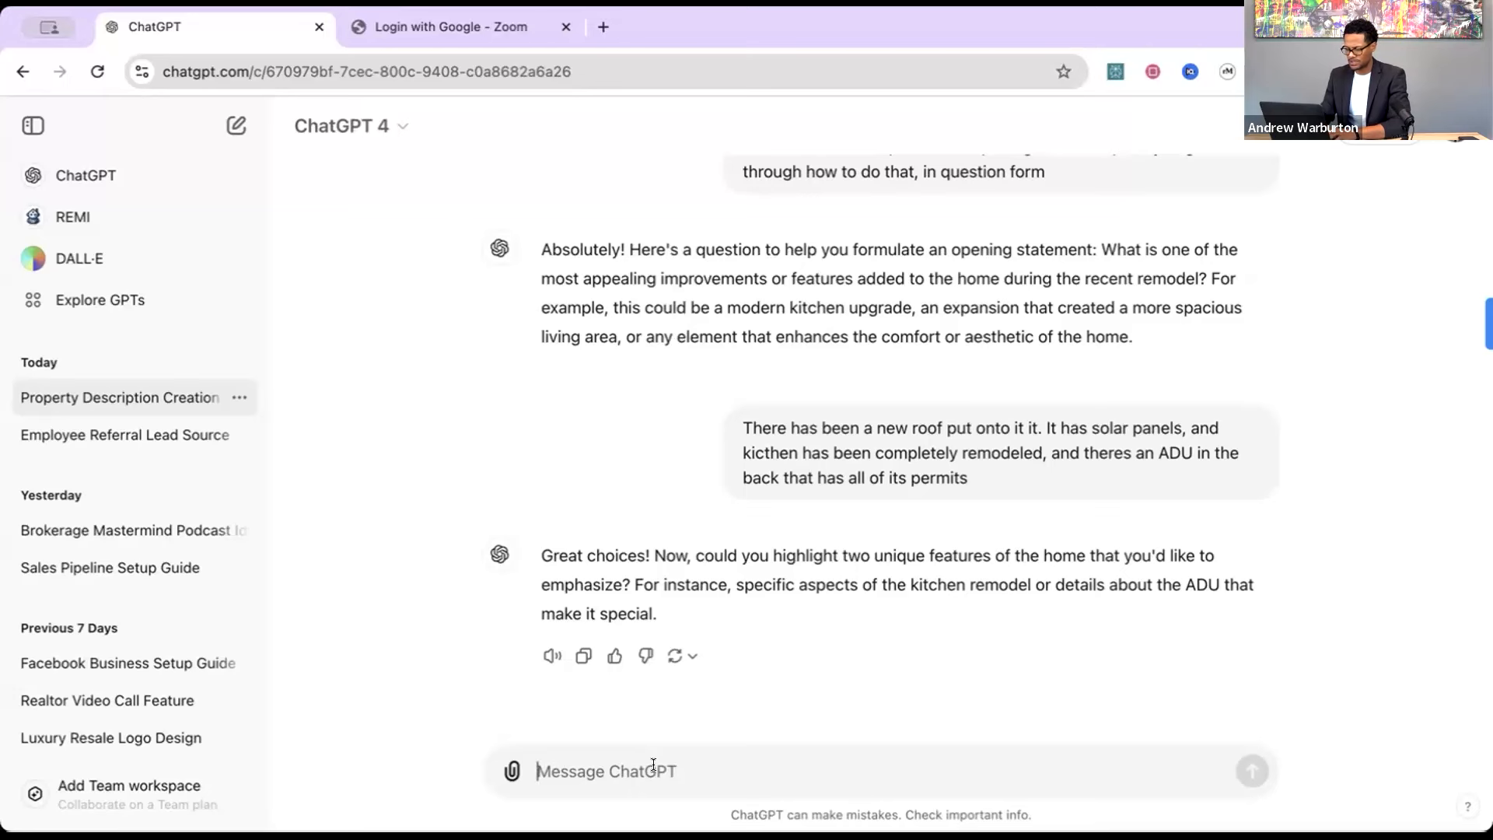
Begin the unique features answer with "The kitchen has been modernized with white cabinets and dark blue backsplash.".
{"action": "type", "text": "The kitchen"}
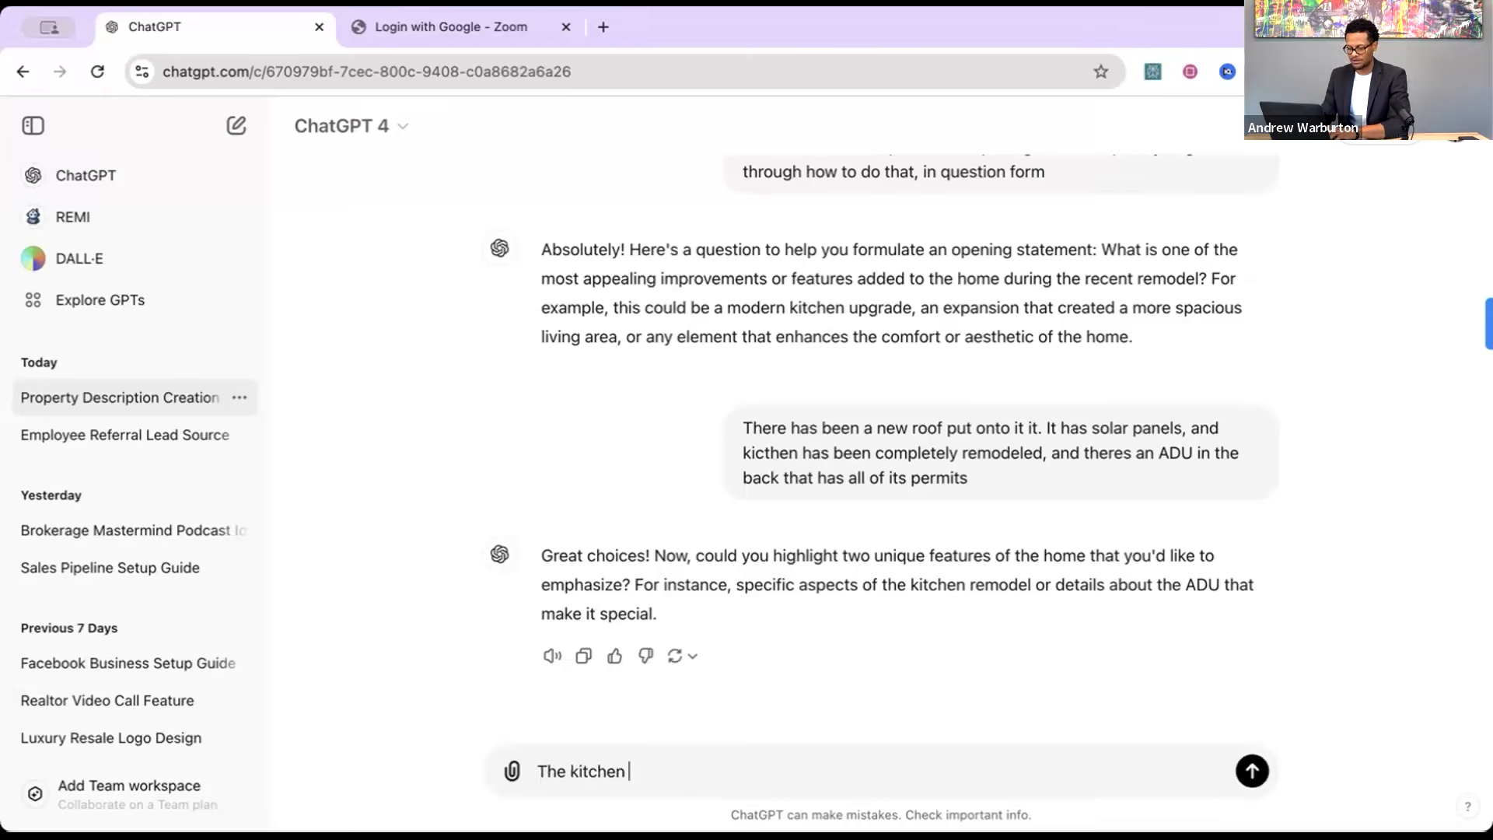
{"action": "type", "text": " has been moderniz"}
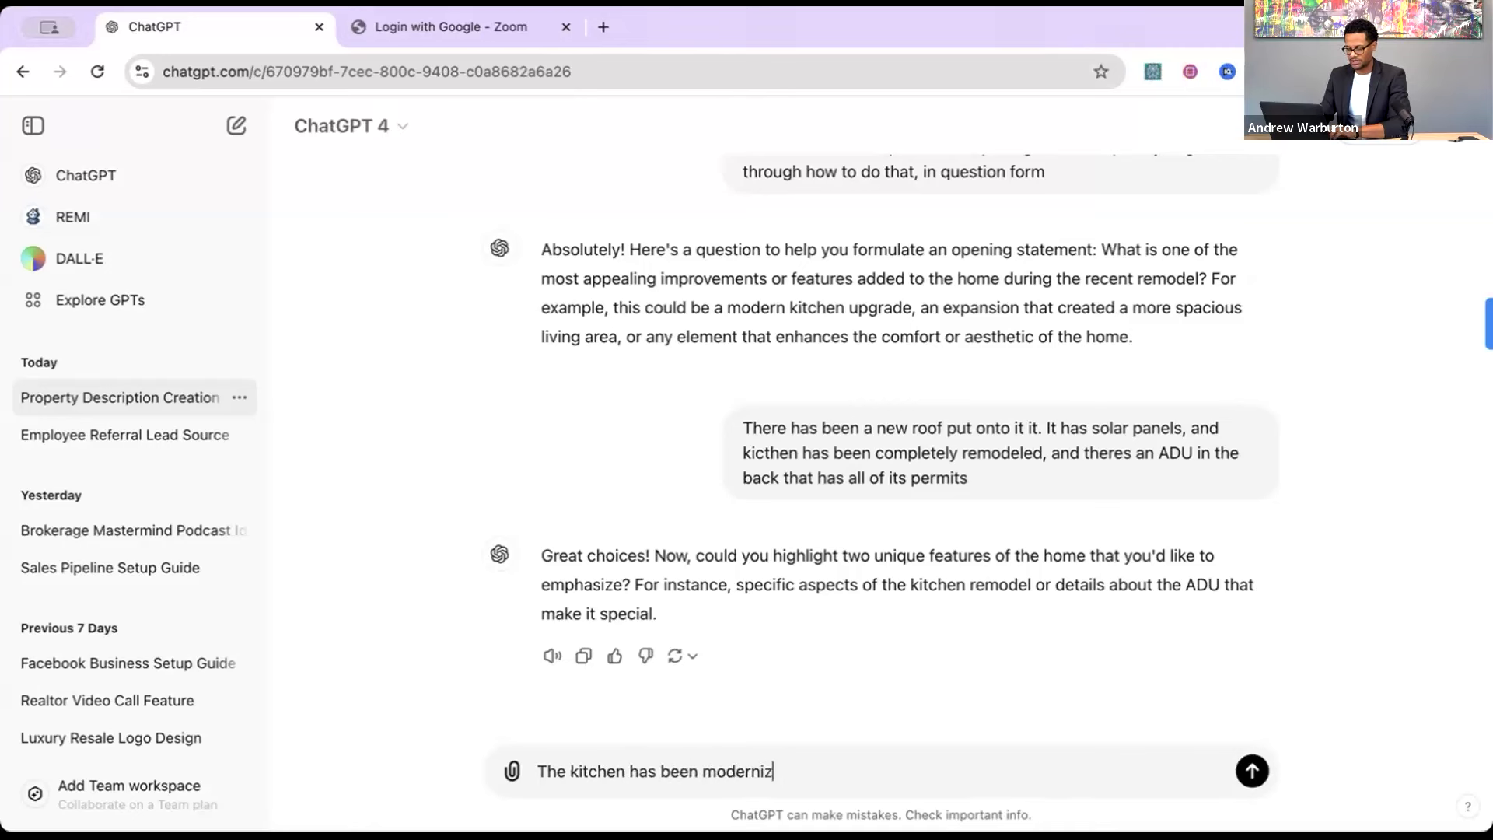
{"action": "type", "text": "ed with"}
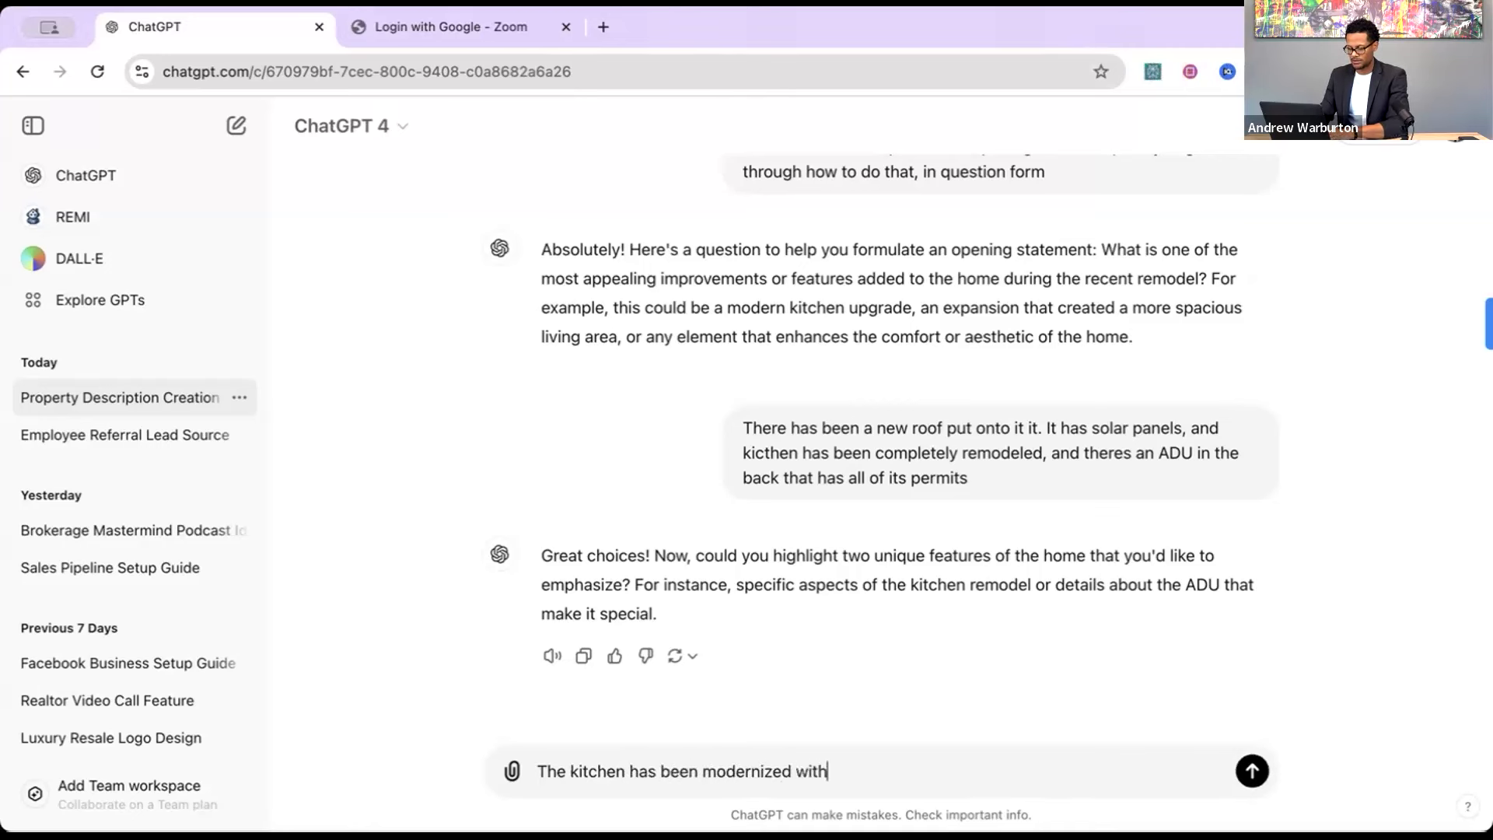
{"action": "type", "text": " white cab"}
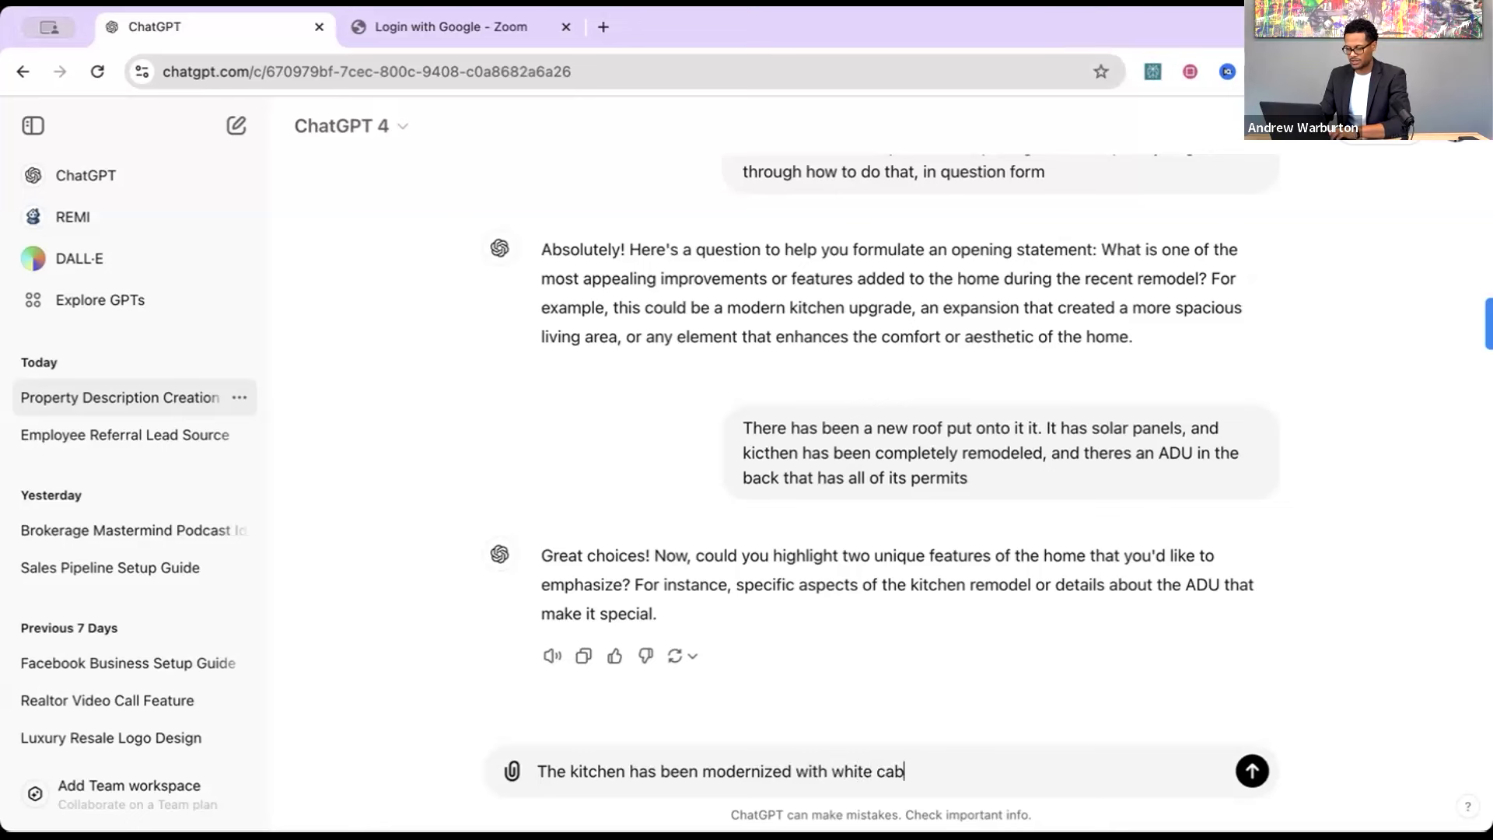
{"action": "type", "text": "inets and dark blue "}
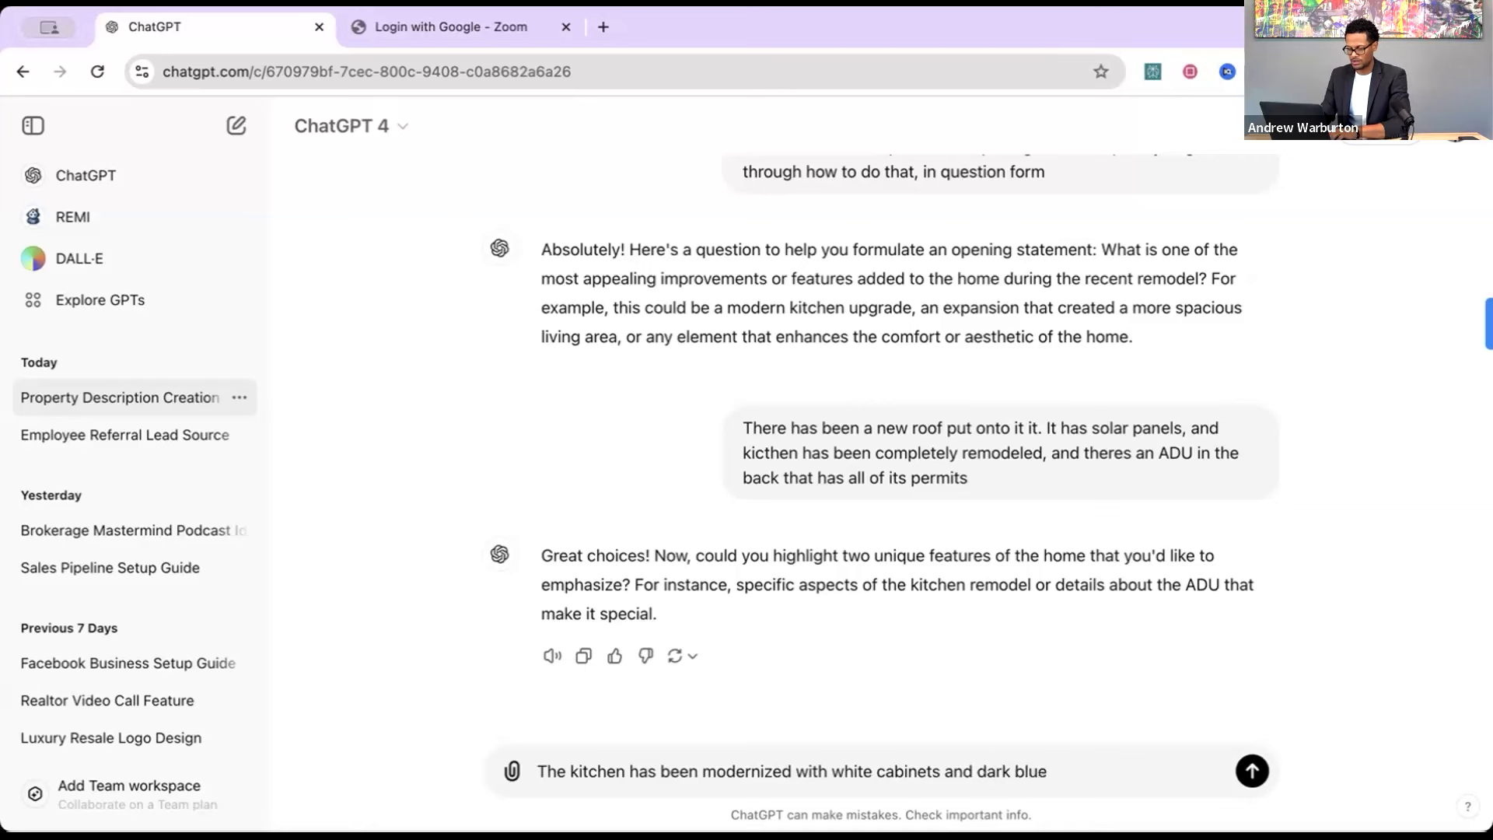
{"action": "type", "text": "back splash."}
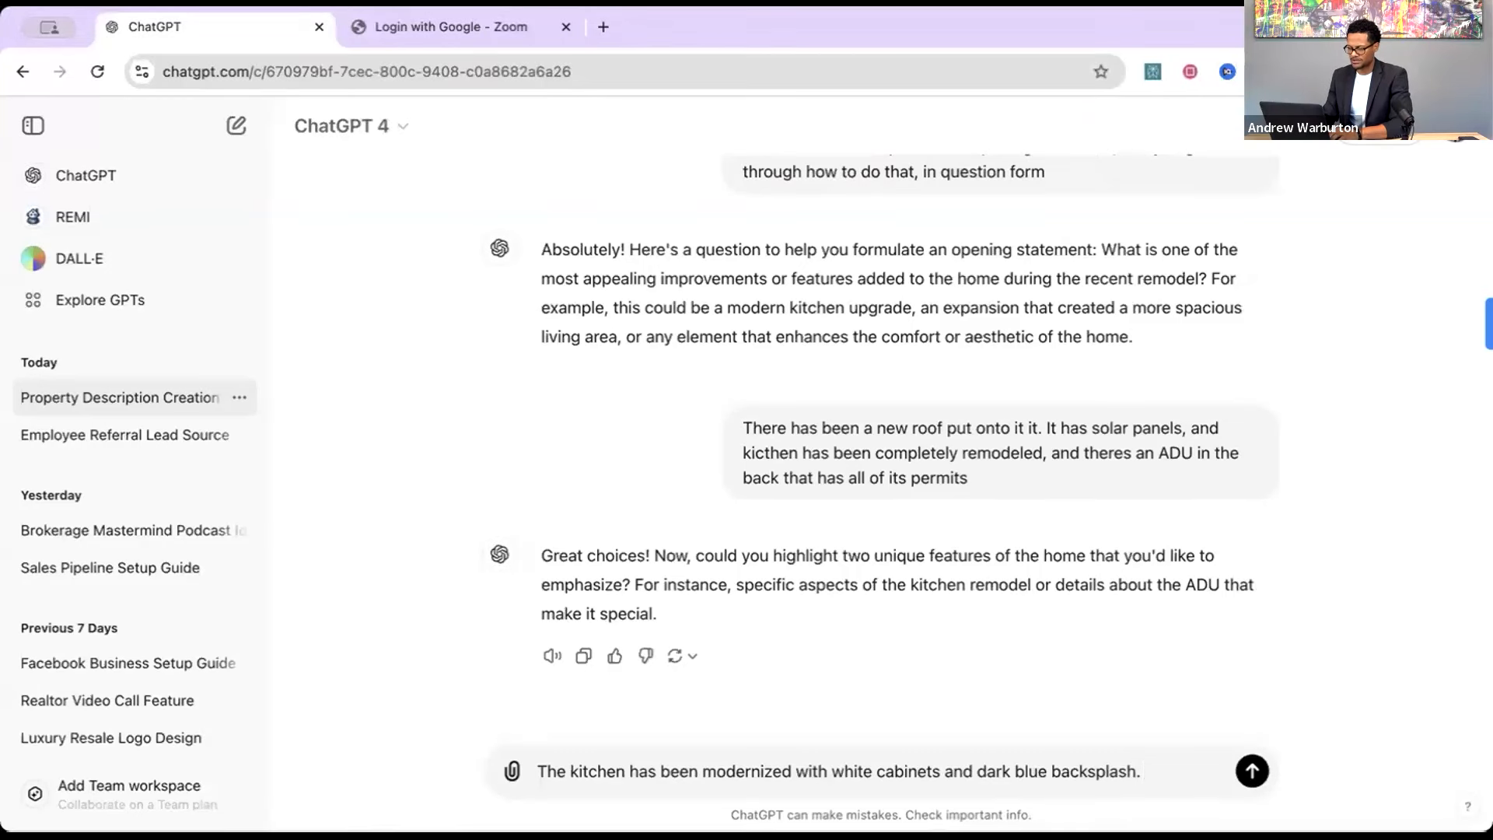
Add "ADU looks like a new model studio." on a new line of the answer and send it.
{"action": "key", "text": "shift+Return"}
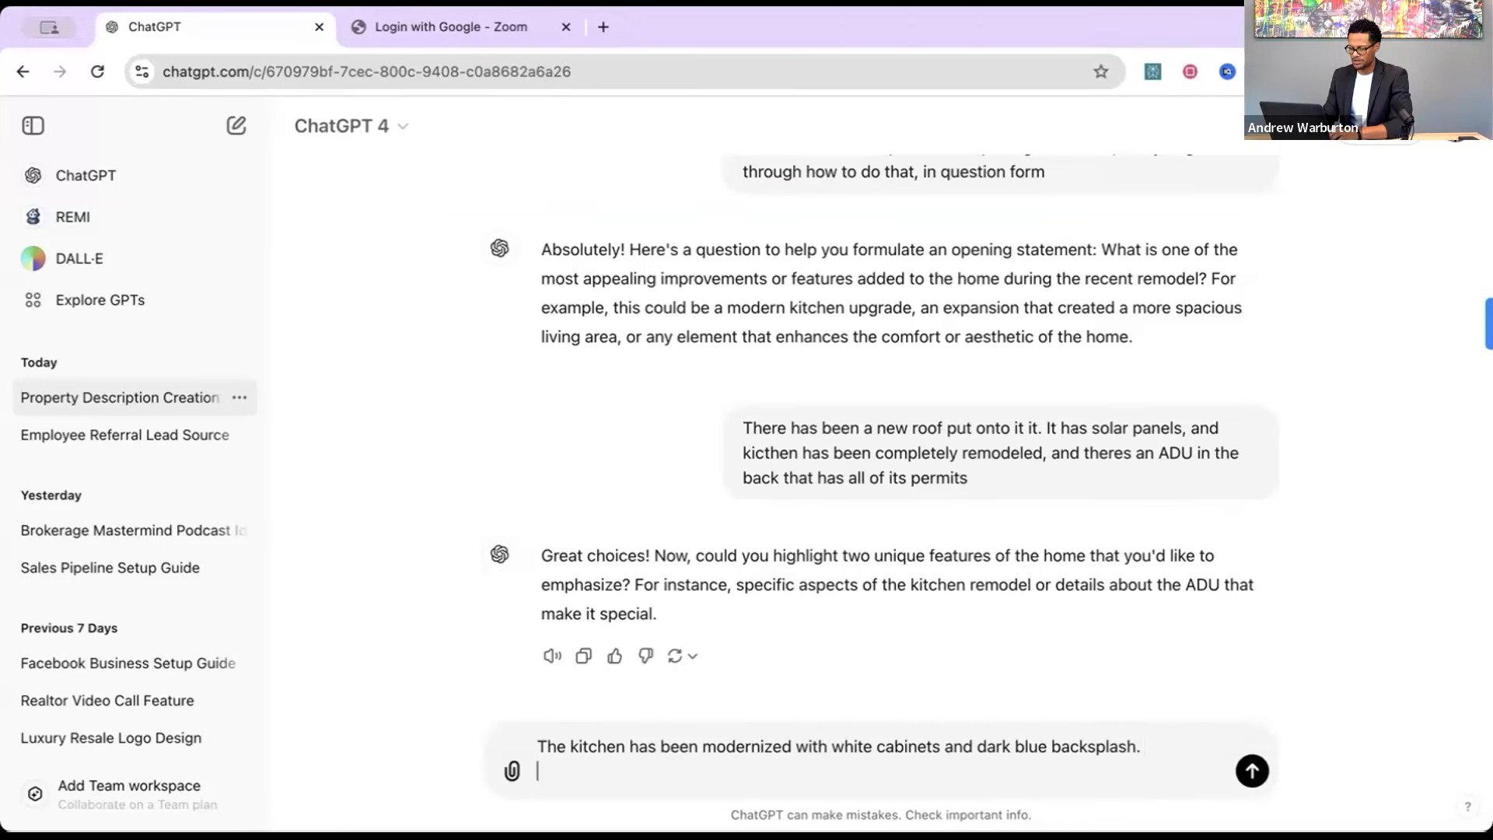
{"action": "type", "text": "ADU l"}
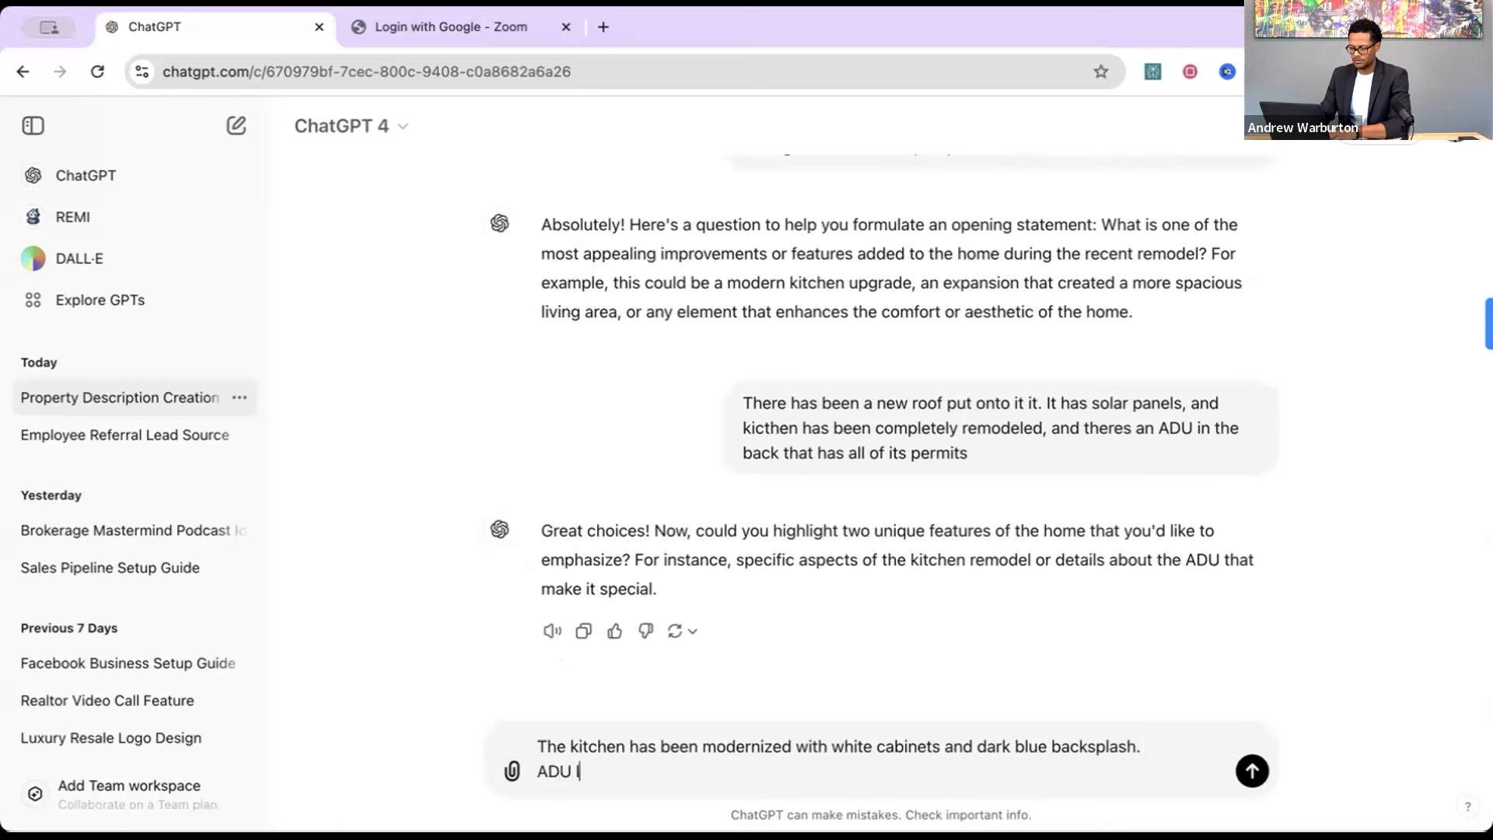
{"action": "type", "text": "ooks like a new m"}
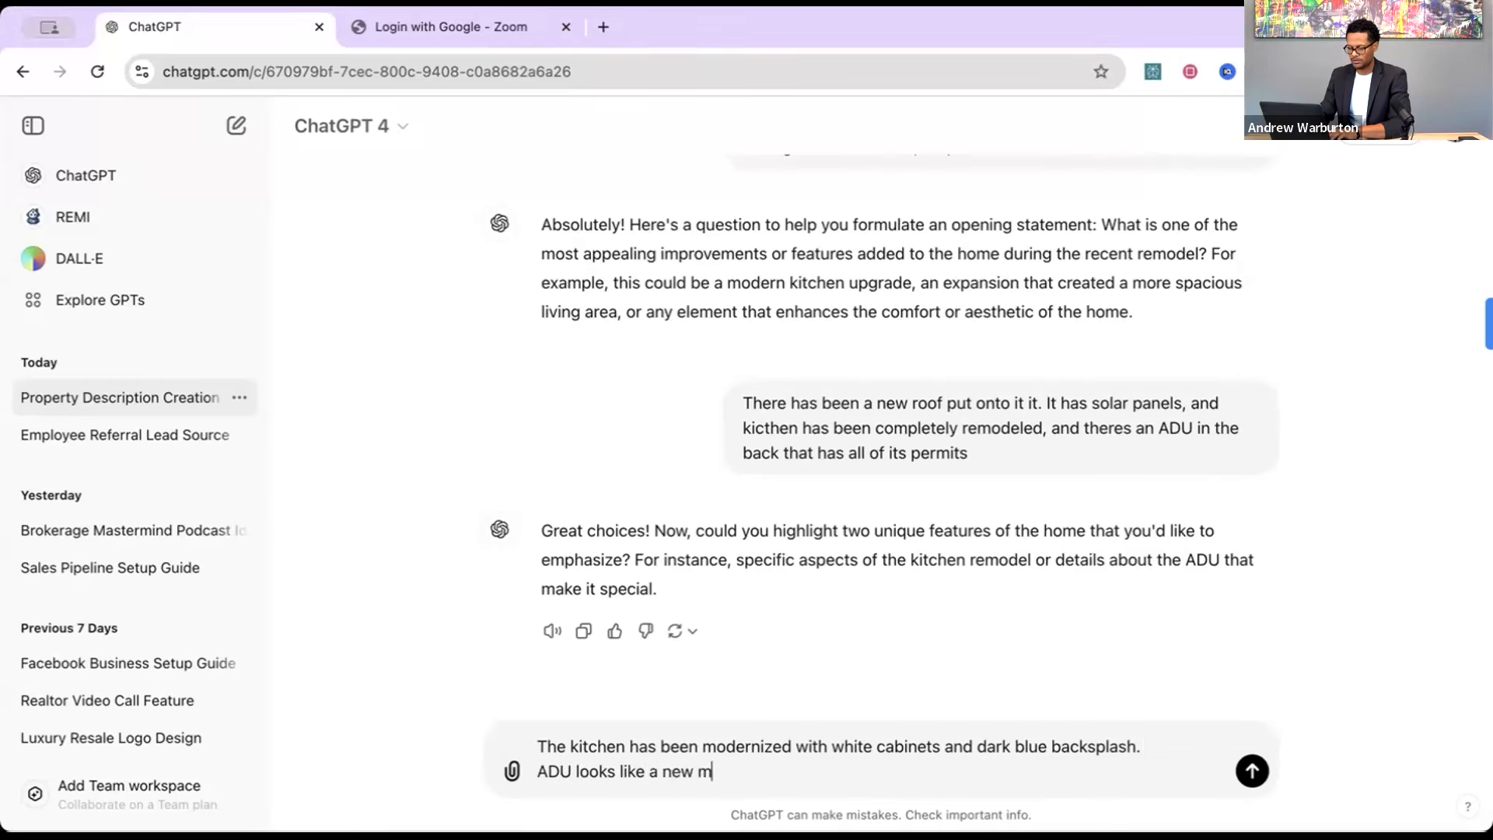
{"action": "type", "text": "odel studio."}
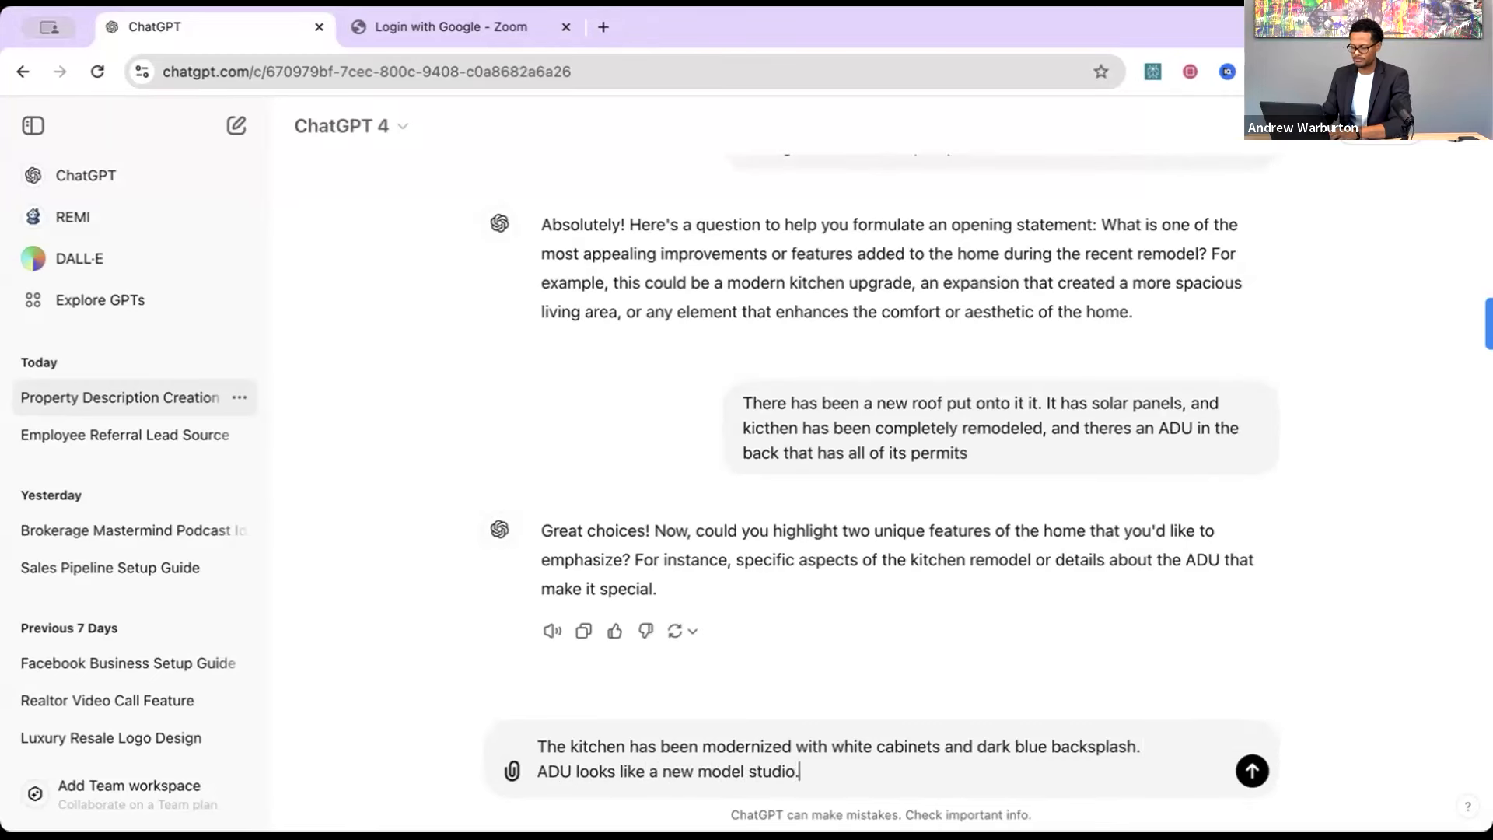
{"action": "key", "text": "Return"}
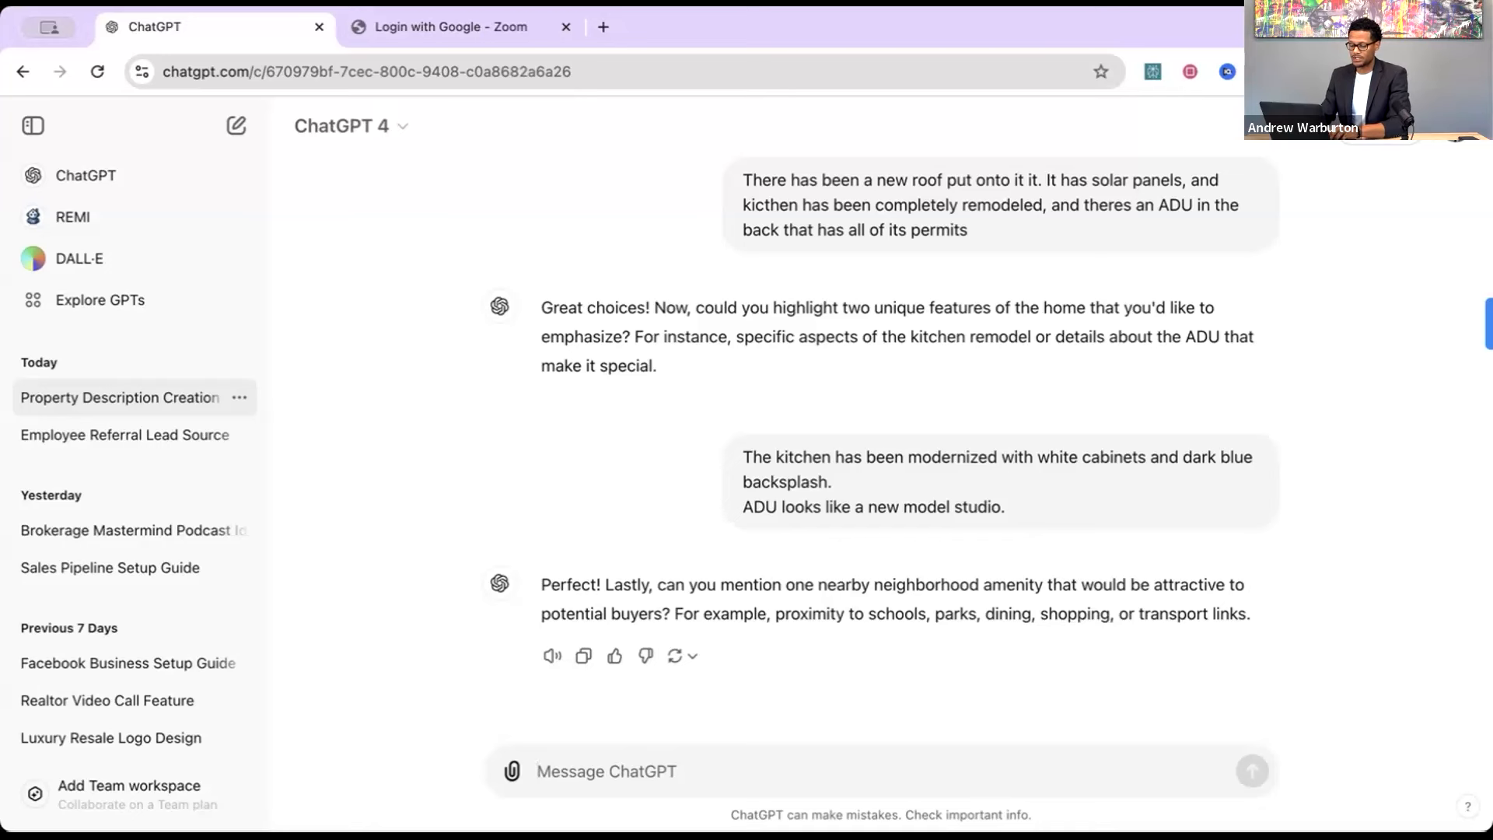
Begin the neighborhood amenity answer with "The home sits near the foot of the mountain".
{"action": "type", "text": "The home sit"}
{"action": "type", "text": "s at the foo"}
{"action": "key", "text": "BackSpace"}
{"action": "key", "text": "BackSpace"}
{"action": "key", "text": "BackSpace"}
{"action": "key", "text": "BackSpace"}
{"action": "key", "text": "BackSpace"}
{"action": "key", "text": "BackSpace"}
{"action": "key", "text": "BackSpace"}
{"action": "key", "text": "BackSpace"}
{"action": "key", "text": "BackSpace"}
{"action": "key", "text": "BackSpace"}
{"action": "type", "text": "nea"}
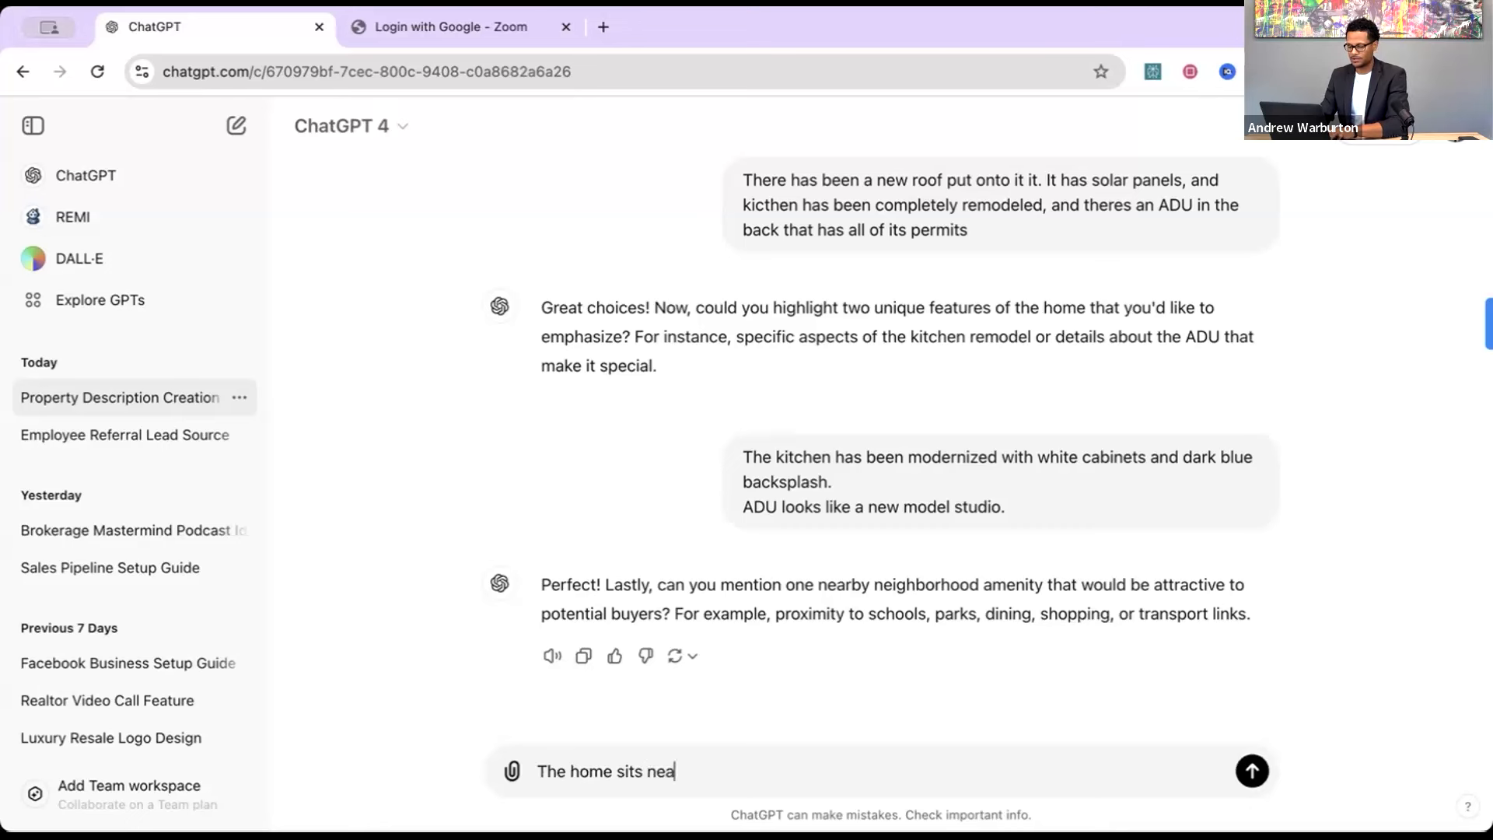
{"action": "type", "text": "r the foot of t"}
{"action": "type", "text": "he mountai"}
Complete the amenity answer with "meaning there are tons of hiking trails near the home." and send it.
{"action": "type", "text": "n meani"}
{"action": "type", "text": "ng the"}
{"action": "type", "text": "are tons of "}
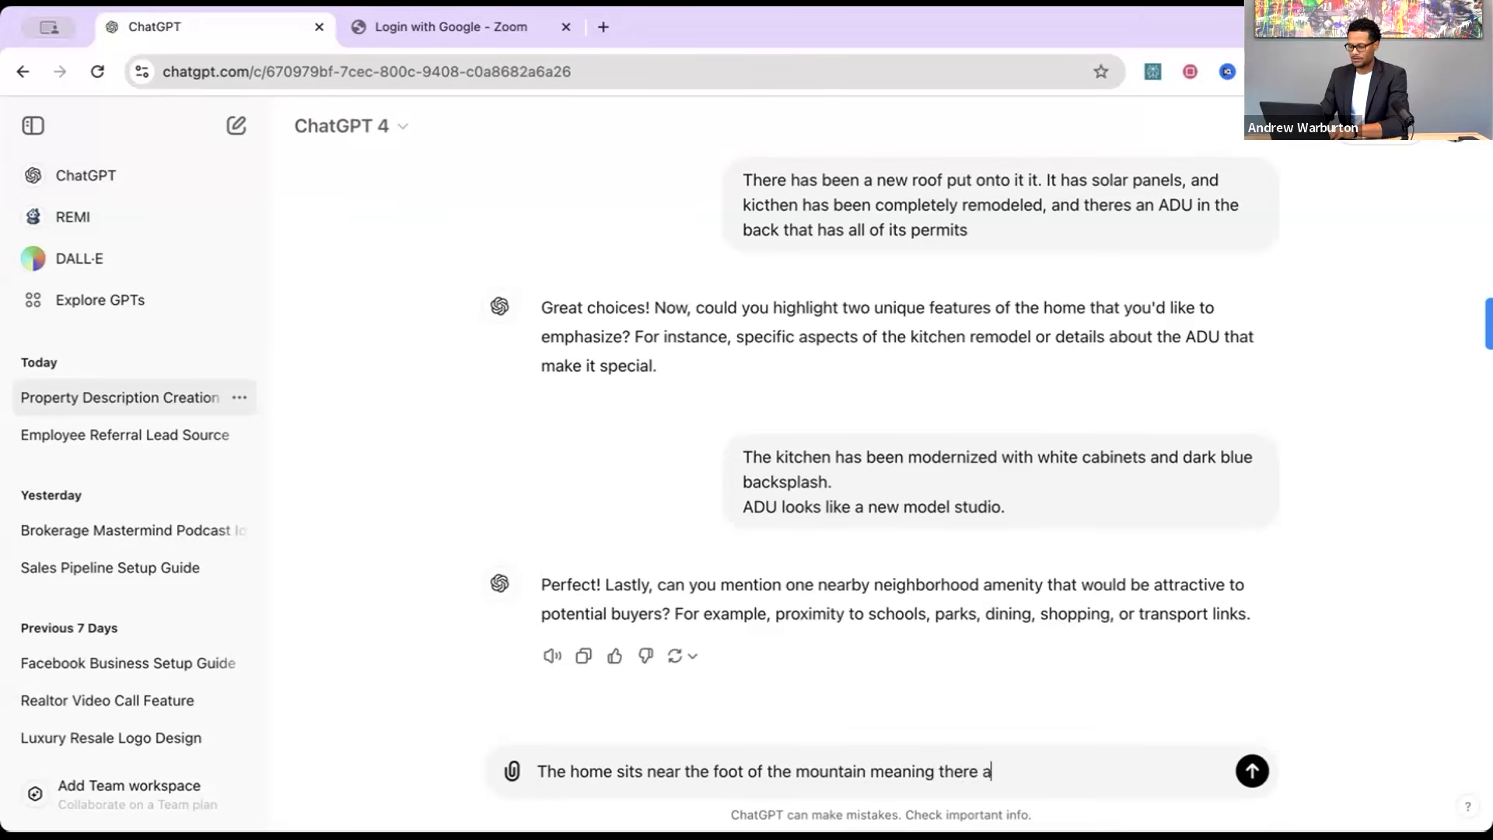
{"action": "type", "text": "hi"}
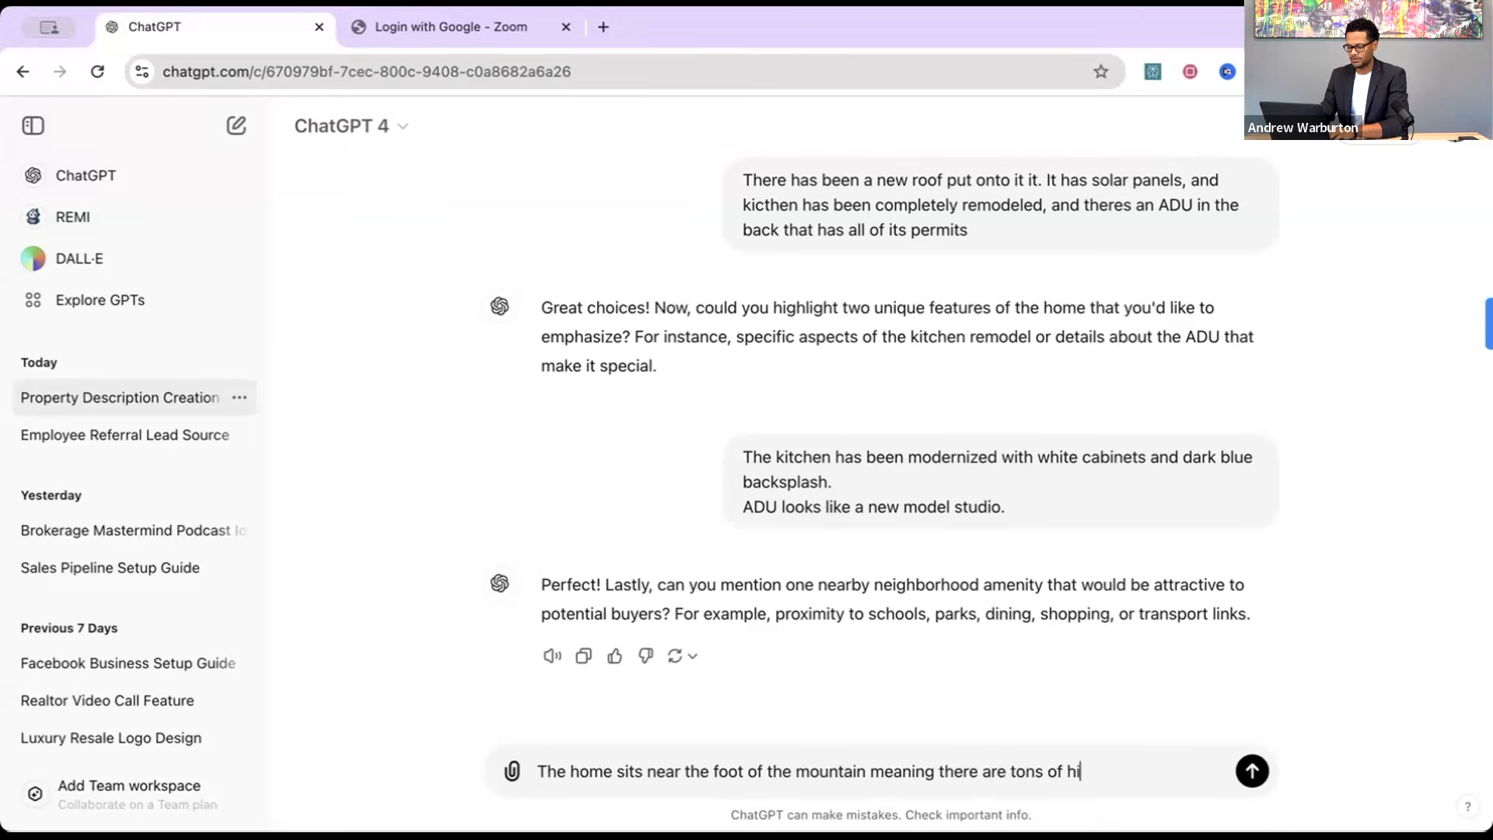
{"action": "type", "text": "king trails newa"}
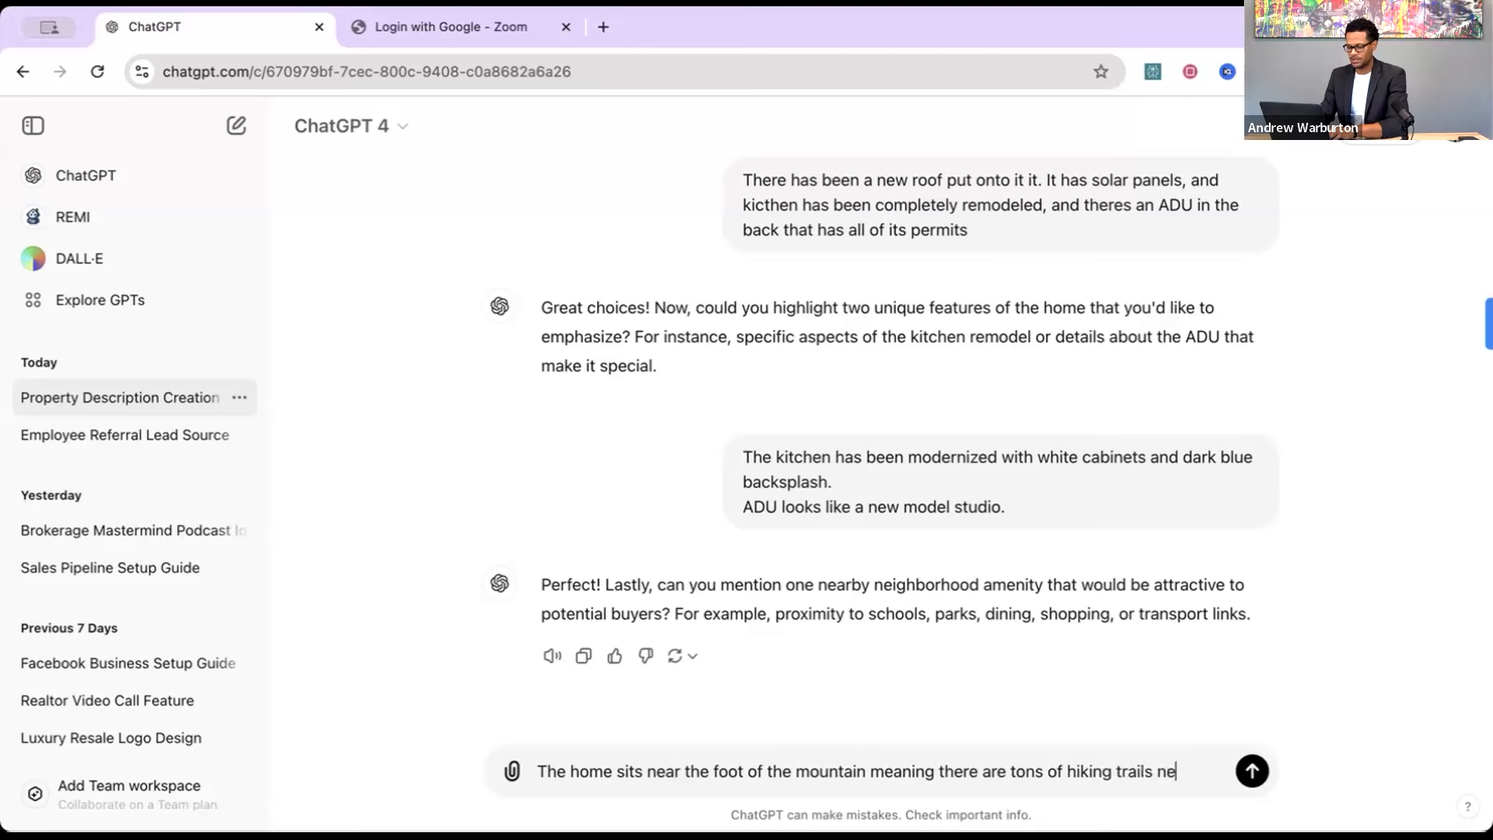
{"action": "key", "text": "BackSpace"}
{"action": "key", "text": "BackSpace"}
{"action": "type", "text": "ar the home."}
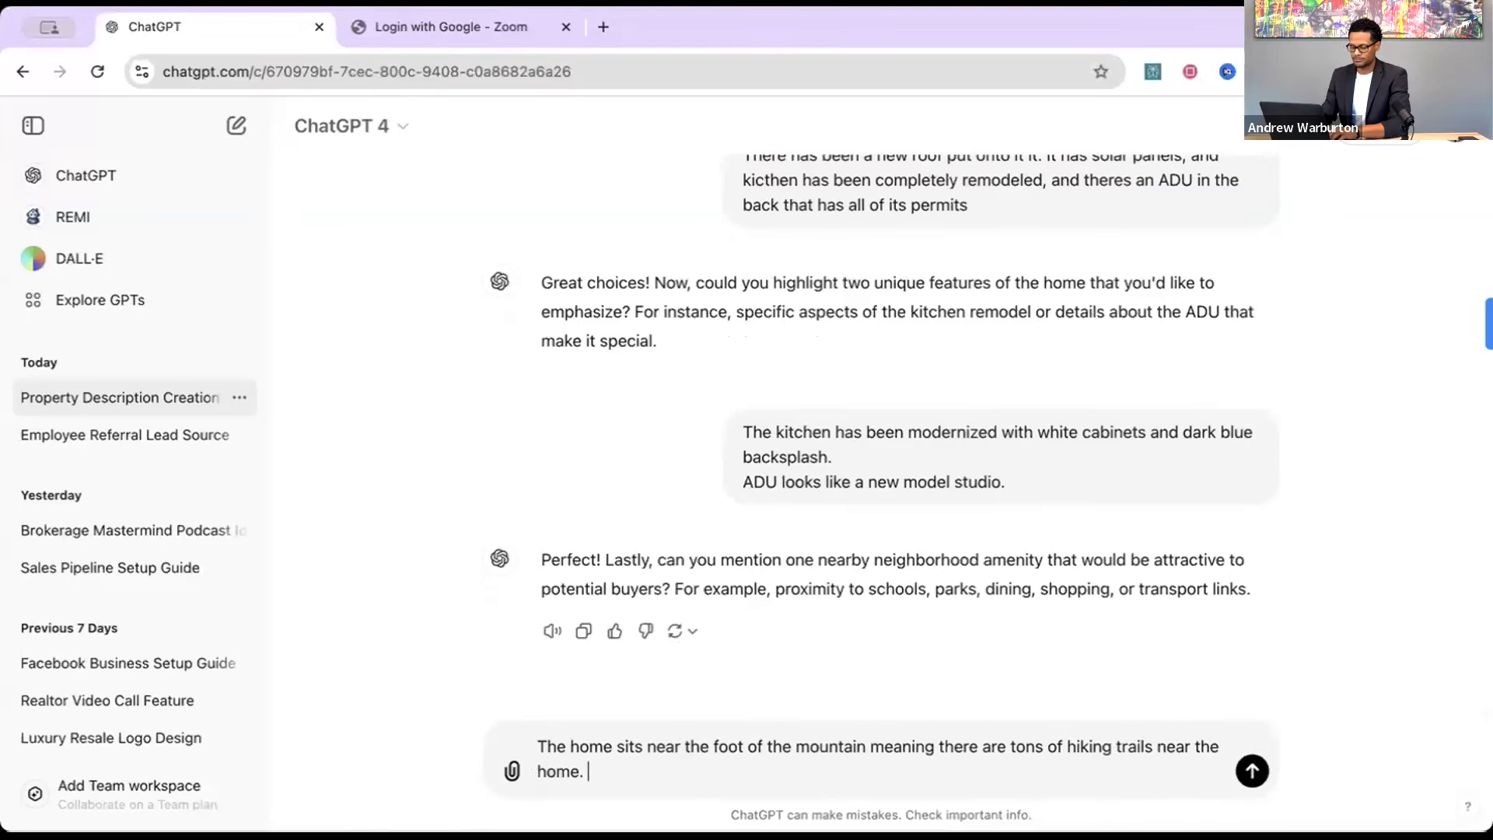
{"action": "key", "text": "Return"}
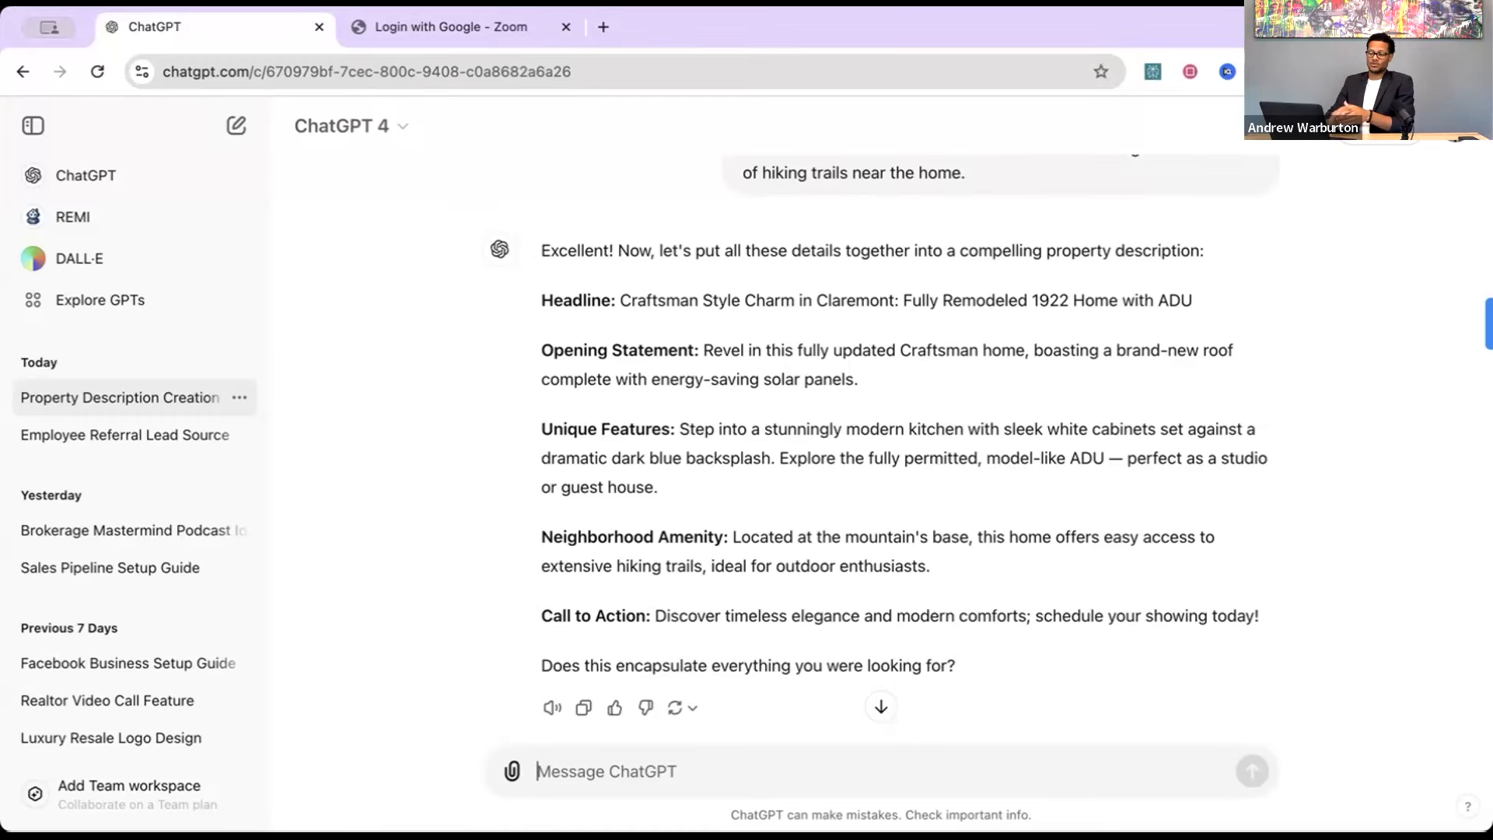
Highlight the generated description from Headline through Call to Action, and reply "yes" to the closing question.
{"action": "left_click_drag", "start_coordinate": [1264, 614], "coordinate": [527, 300]}
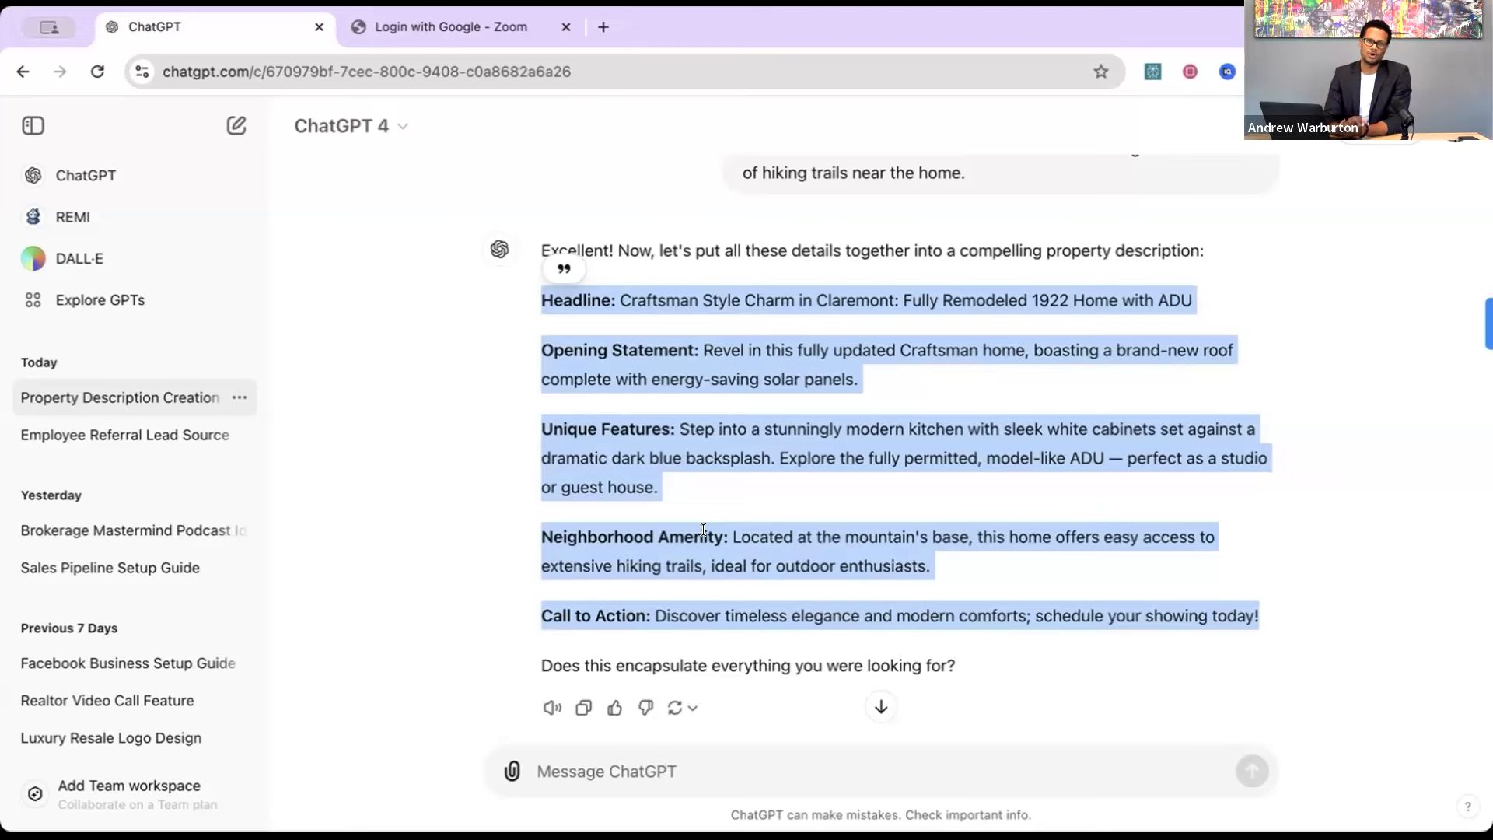
{"action": "left_click", "coordinate": [658, 770]}
{"action": "scroll", "coordinate": [726, 700], "scroll_direction": "down", "scroll_amount": 1}
{"action": "type", "text": "yes"}
{"action": "key", "text": "Return"}
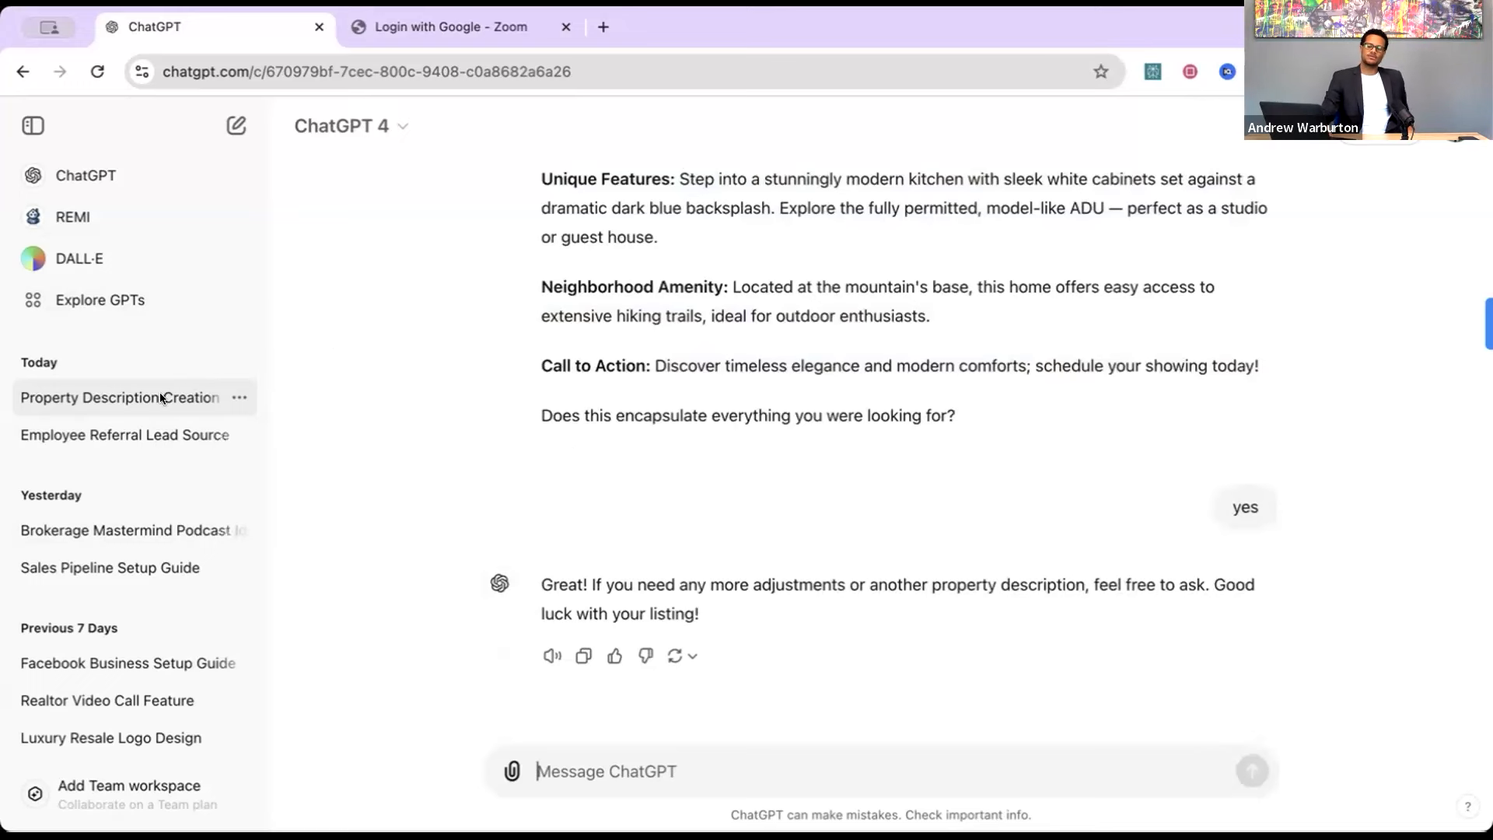
View the available options for the saved "Property Description Creation" conversation, then close them and reopen that conversation.
{"action": "scroll", "coordinate": [58, 410], "scroll_direction": "up", "scroll_amount": 5}
{"action": "scroll", "coordinate": [217, 362], "scroll_direction": "left", "scroll_amount": 2}
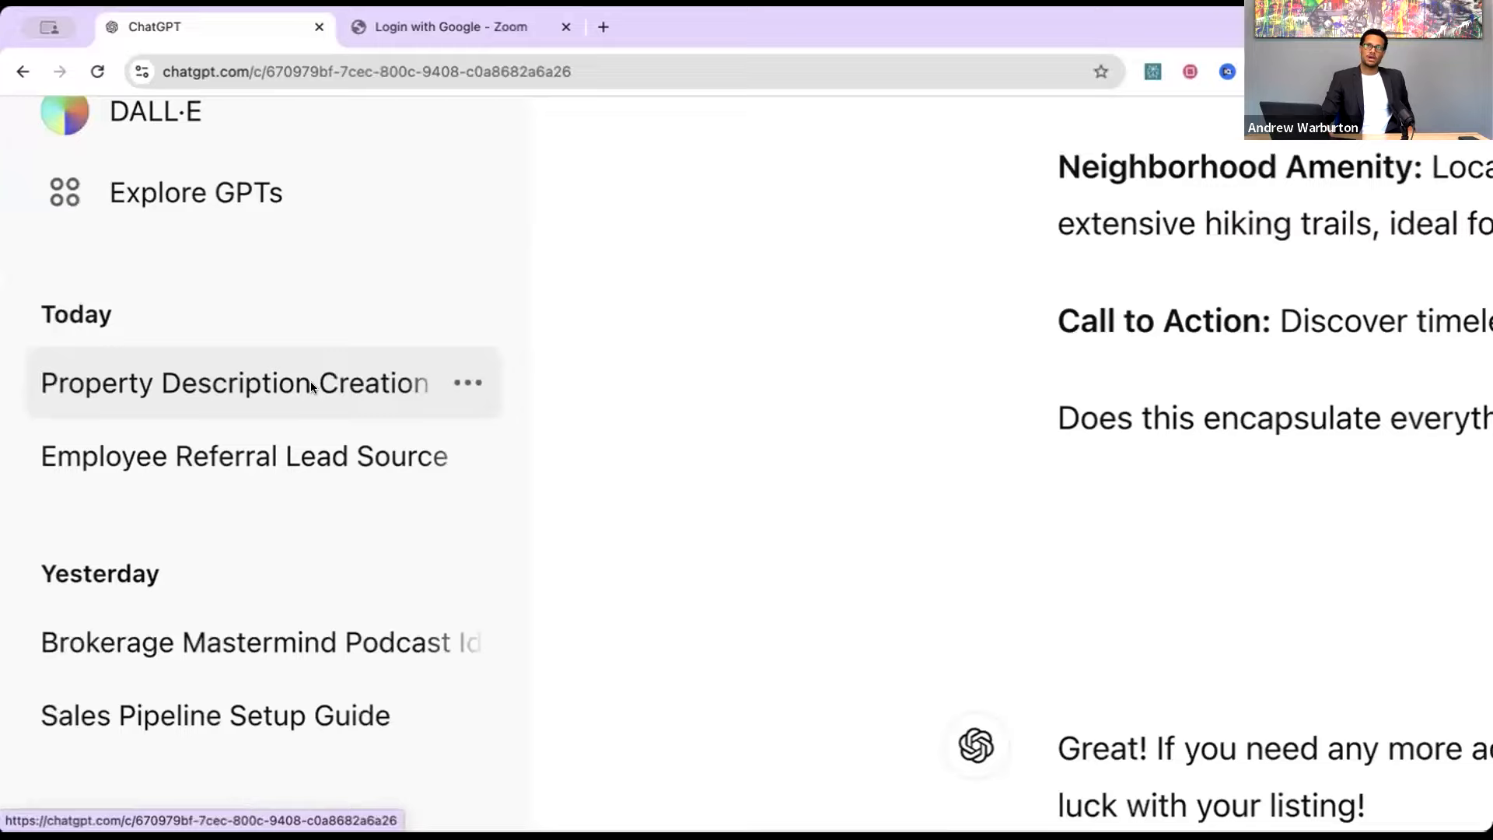
{"action": "left_click", "coordinate": [467, 382]}
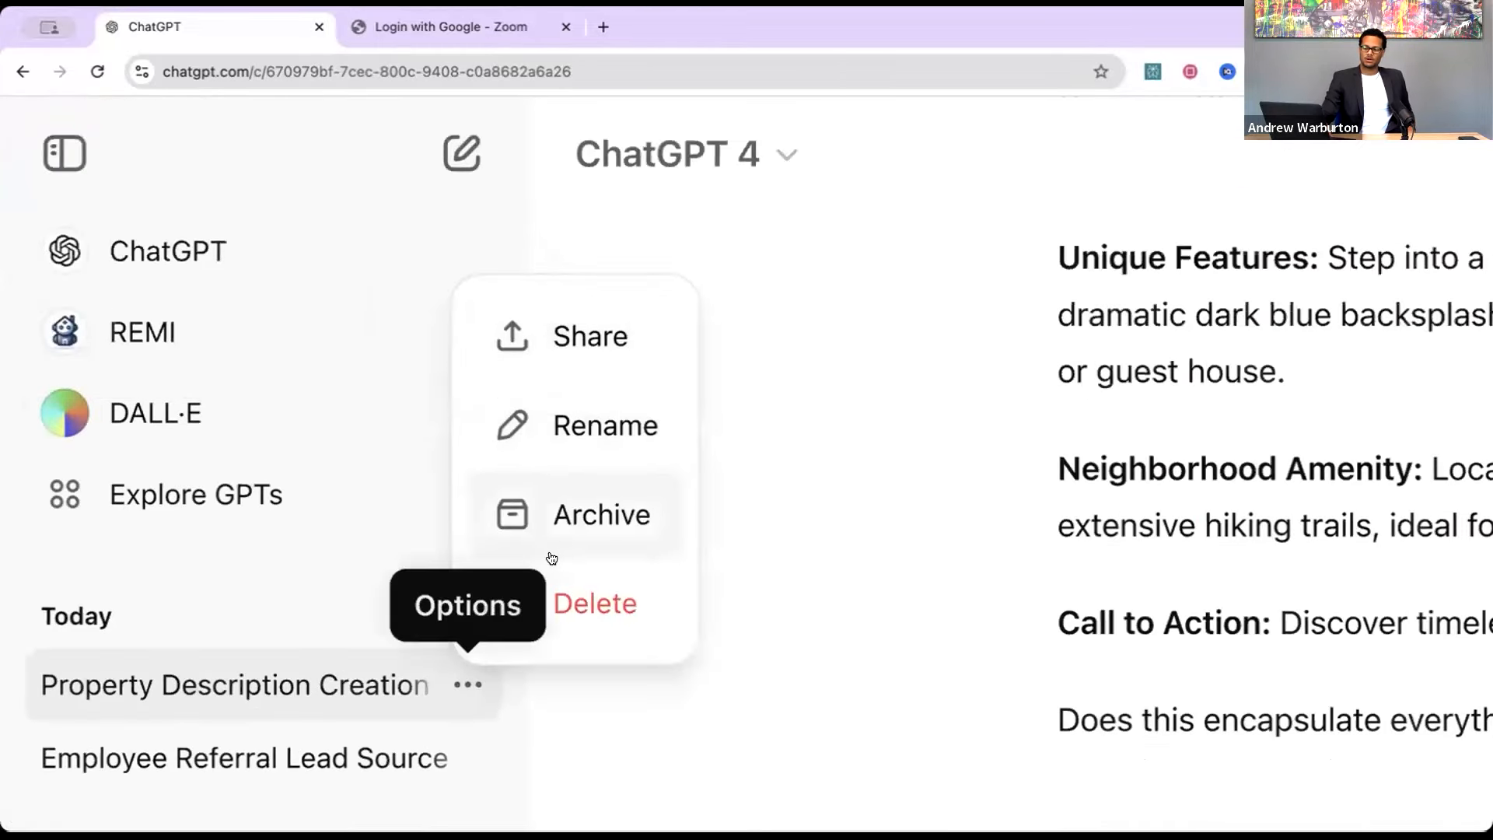
{"action": "scroll", "coordinate": [343, 571], "scroll_direction": "down", "scroll_amount": 5}
{"action": "left_click", "coordinate": [114, 386]}
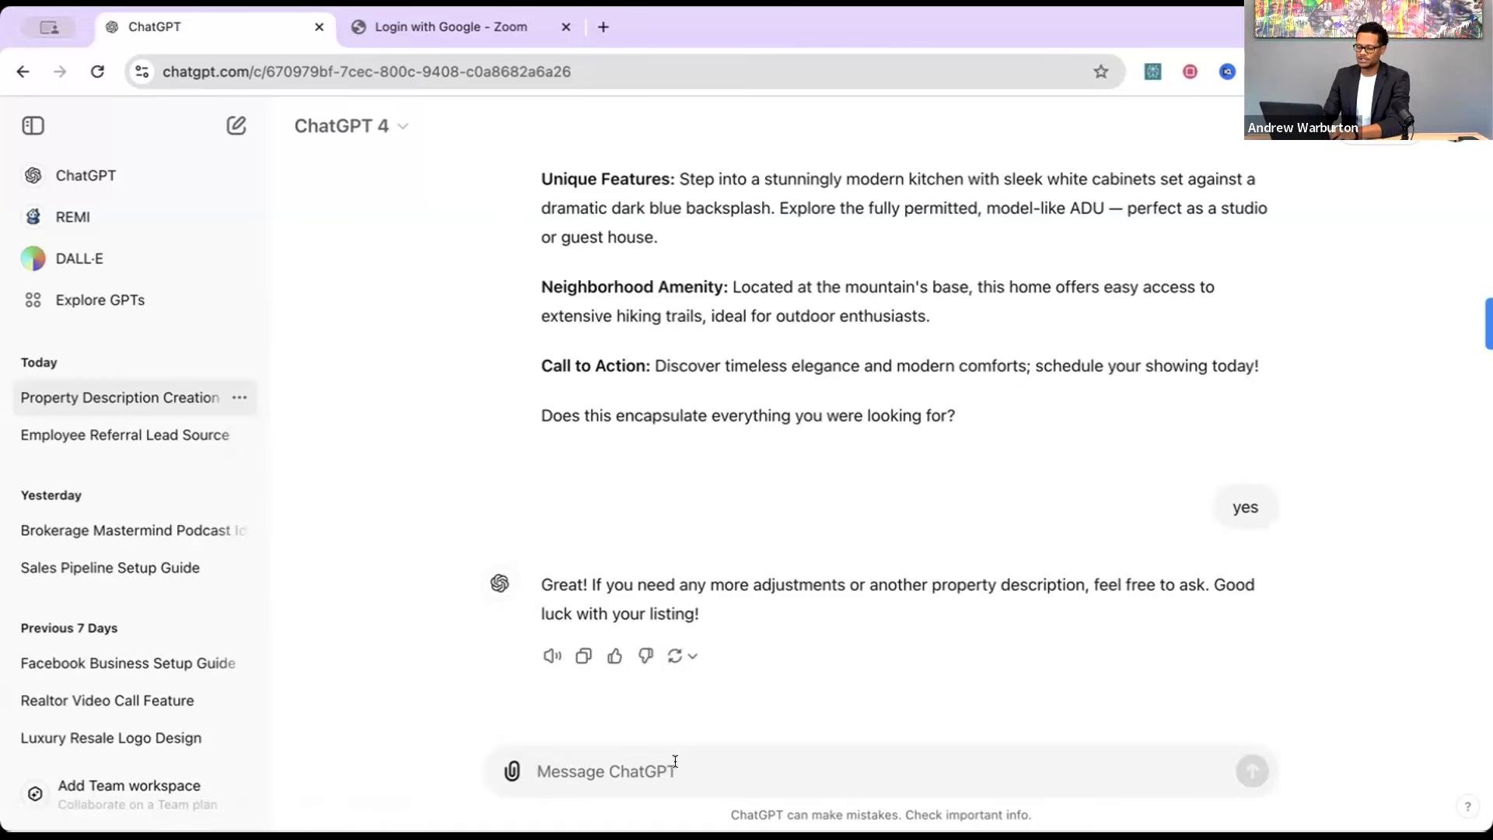
Send the message "I have another listing, can you go through the same series of questions to create a new listing description".
{"action": "type", "text": "I ha"}
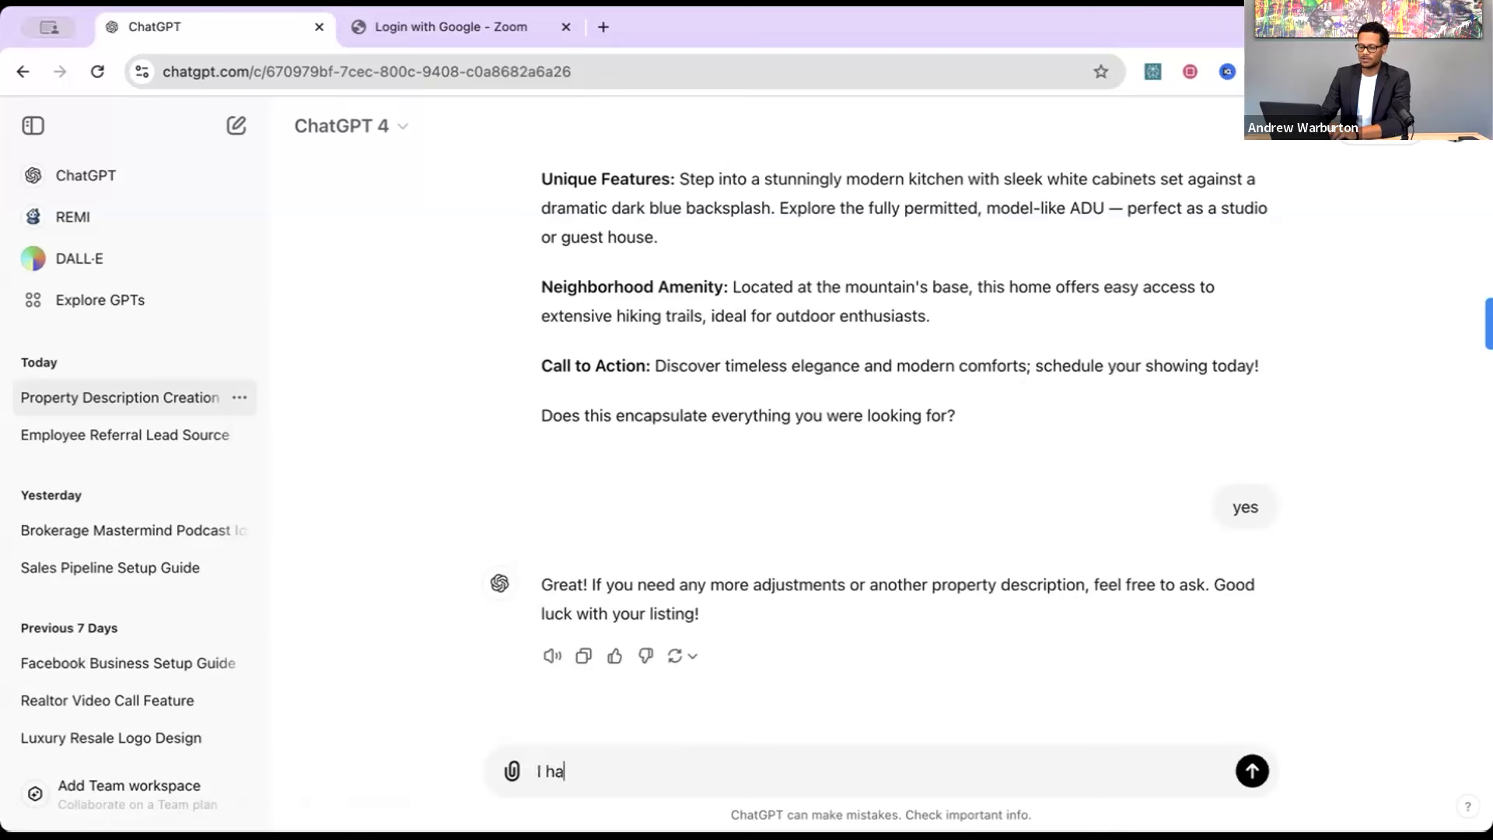
{"action": "type", "text": "ve another listing "}
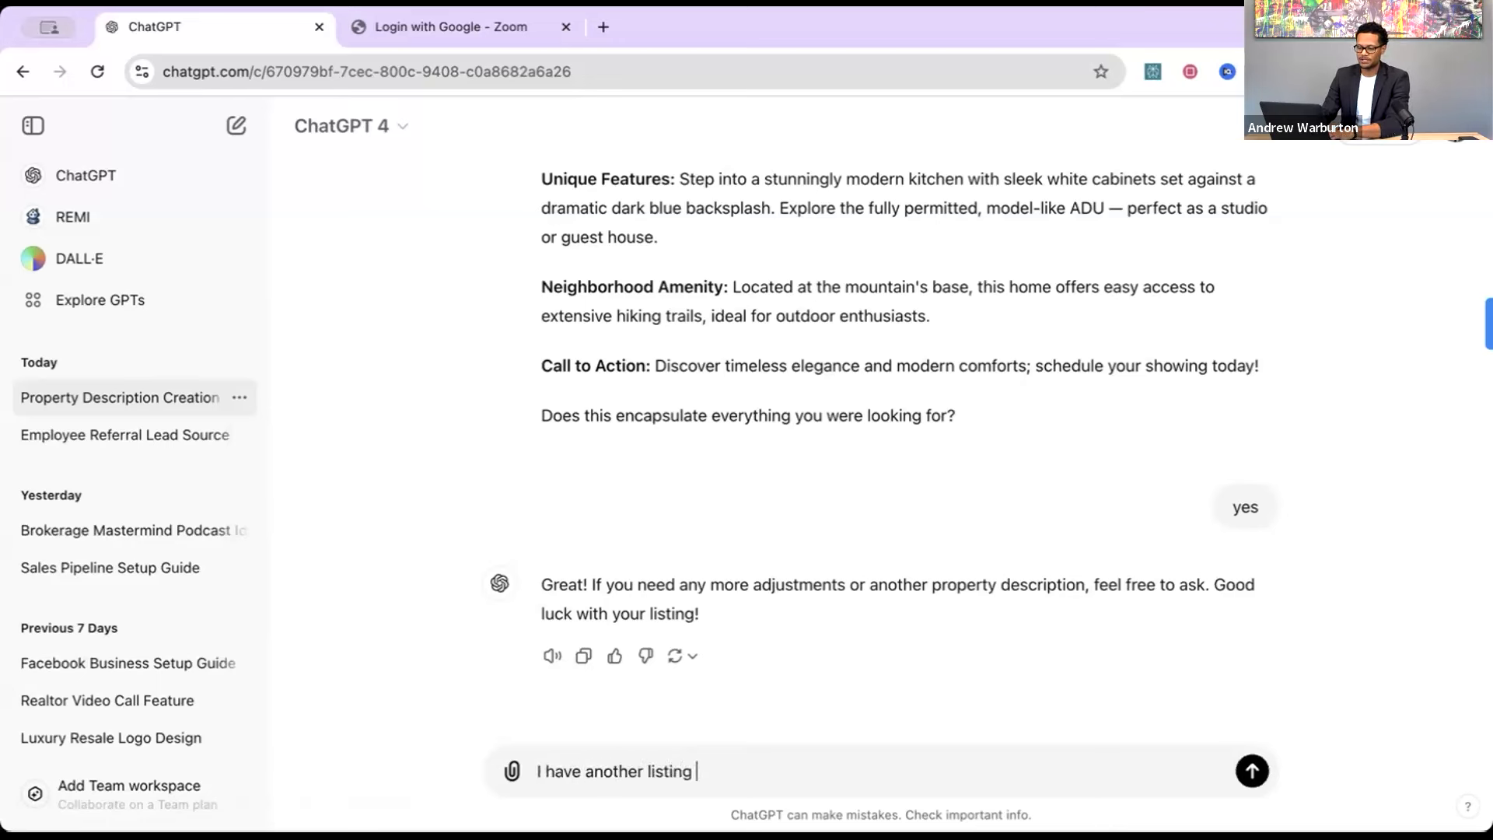
{"action": "type", "text": ", can you go"}
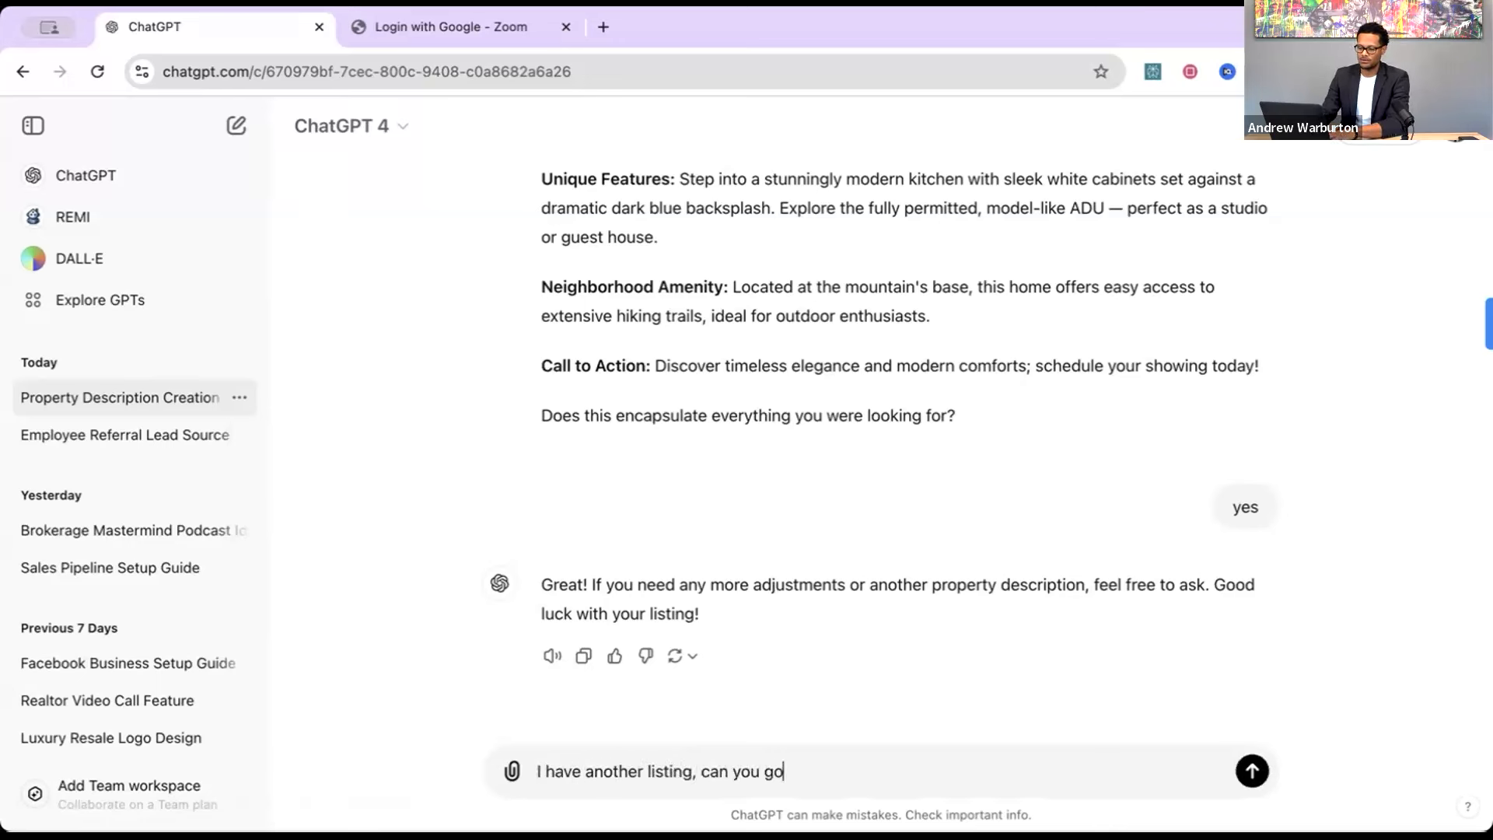
{"action": "type", "text": " through the same "}
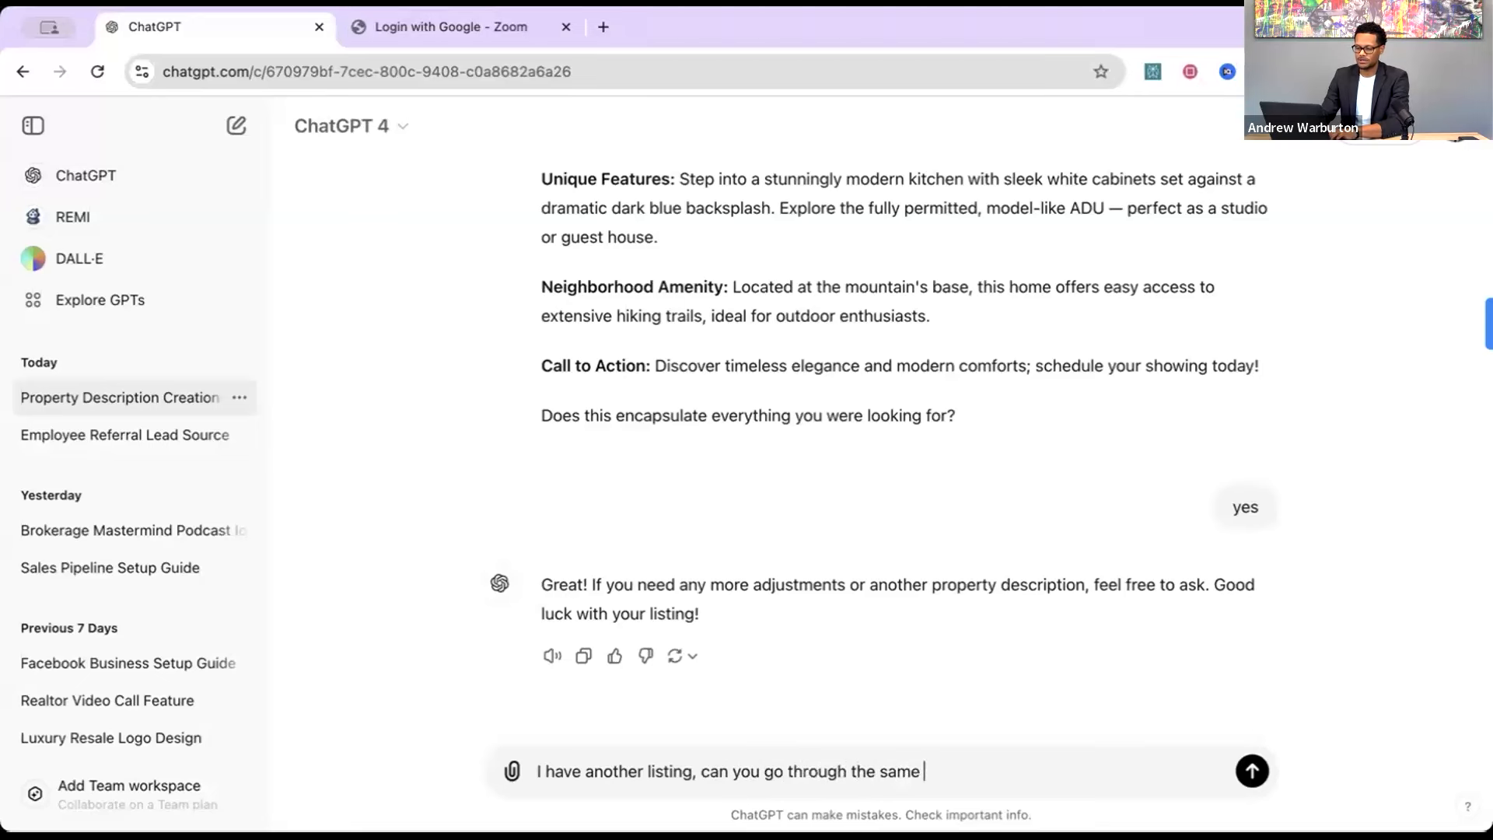
{"action": "type", "text": "series of questions to creat"}
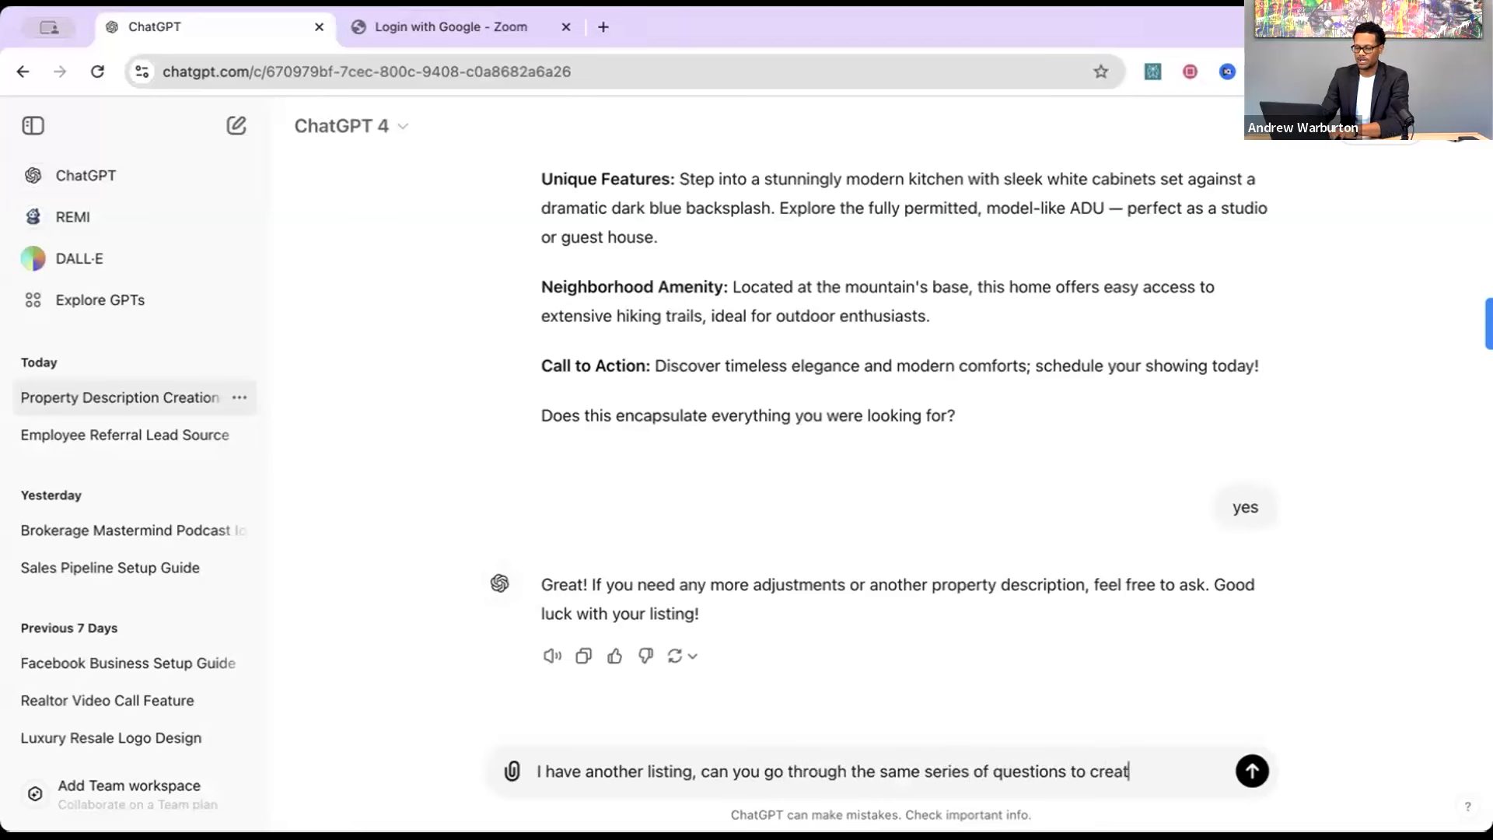
{"action": "type", "text": "e a new listing description"}
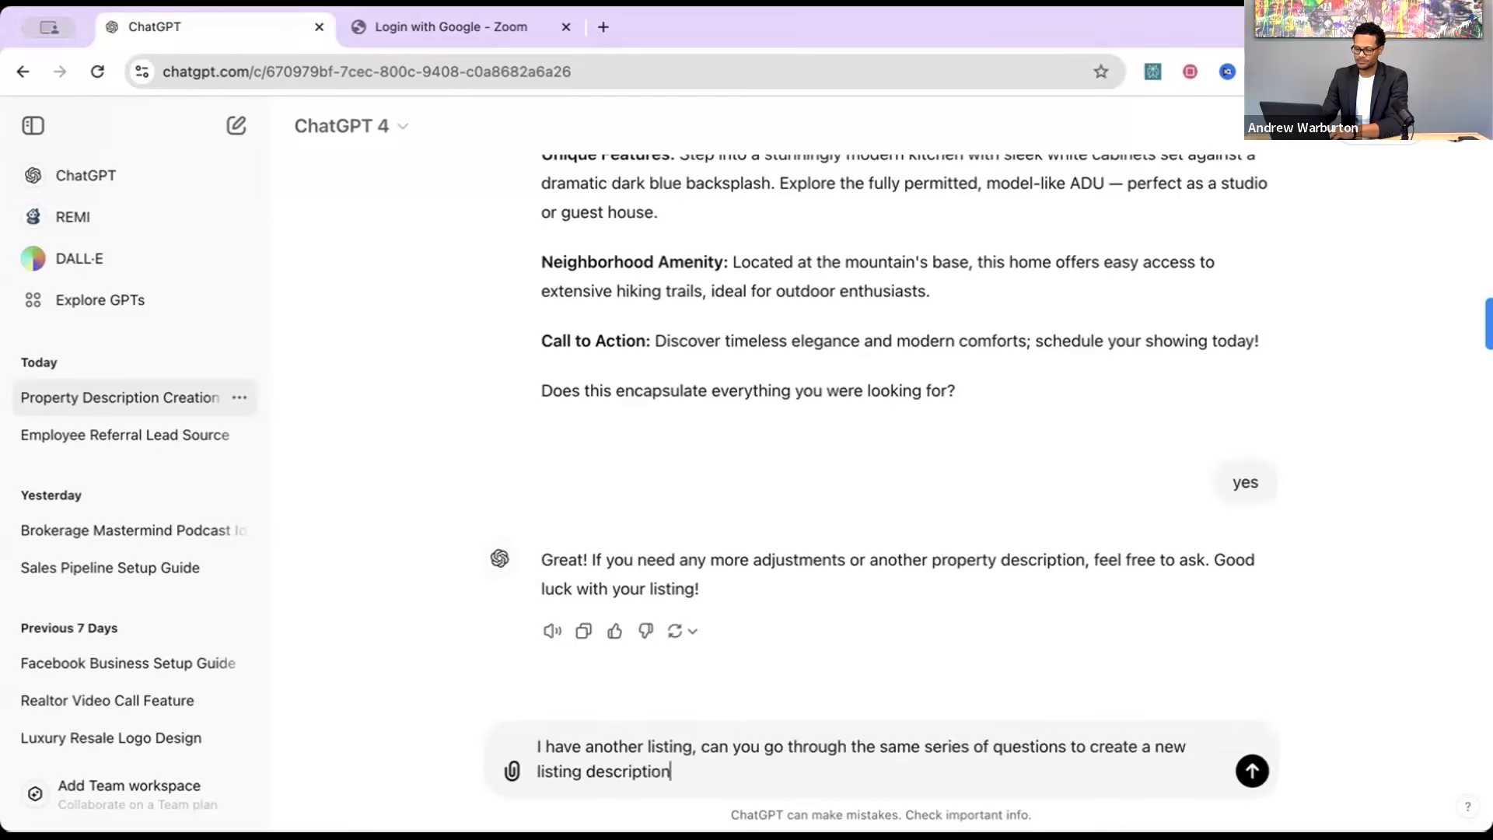
{"action": "key", "text": "Return"}
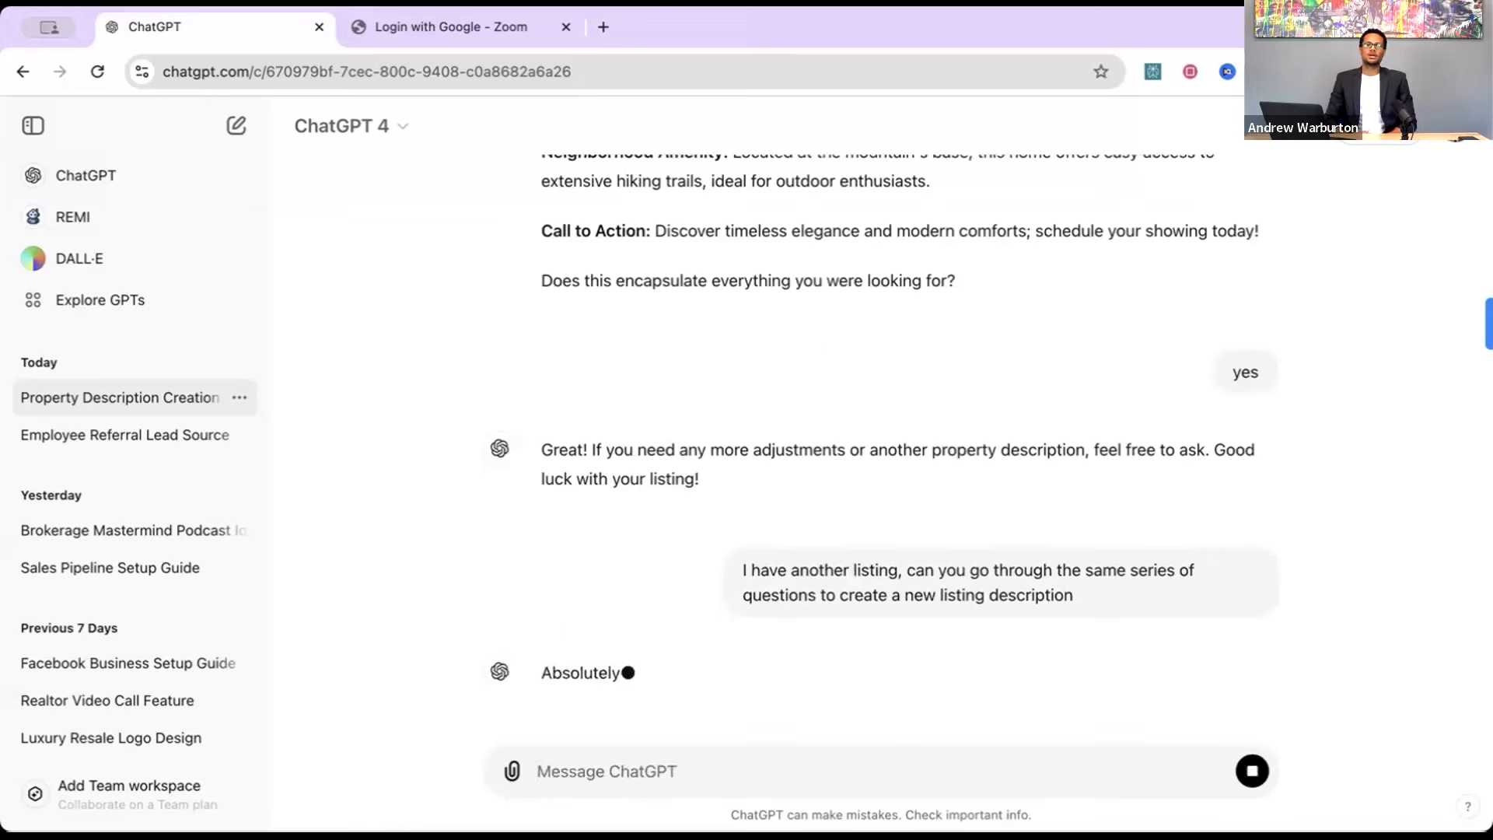